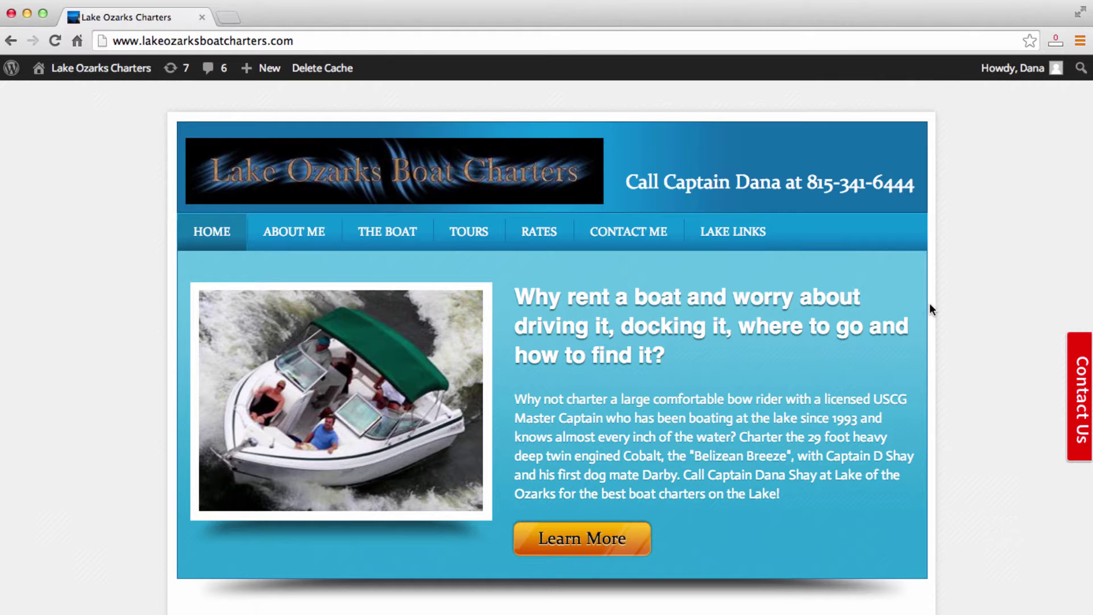
Scroll down the live Lake Ozarks Boat Charters homepage.
scroll(930, 306, down, 1)
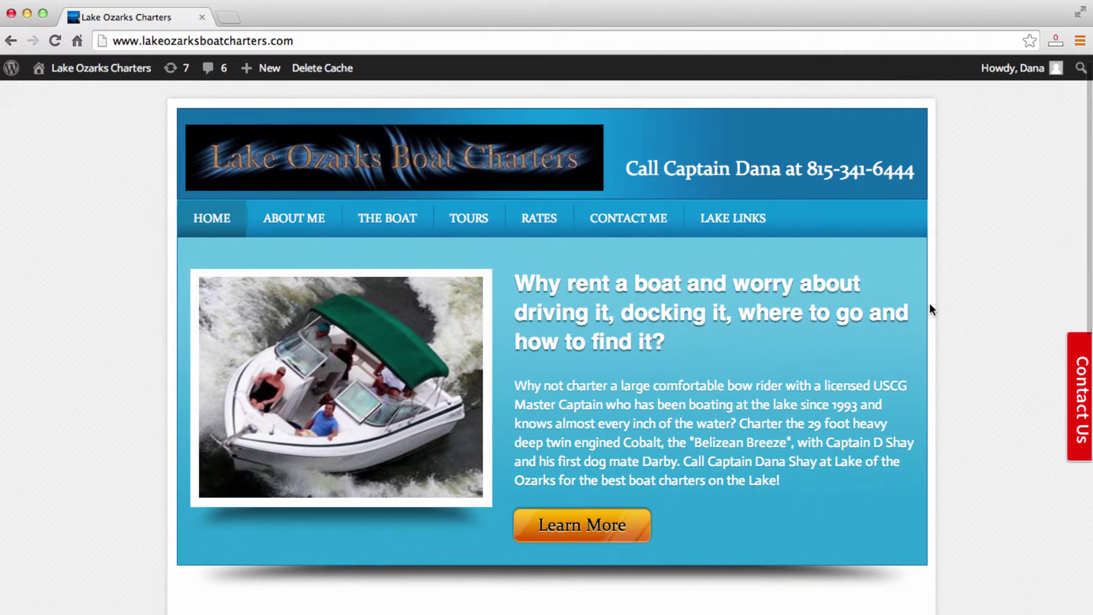
Open the Contact Us popup and scroll its form down to Send Message.
click(1077, 406)
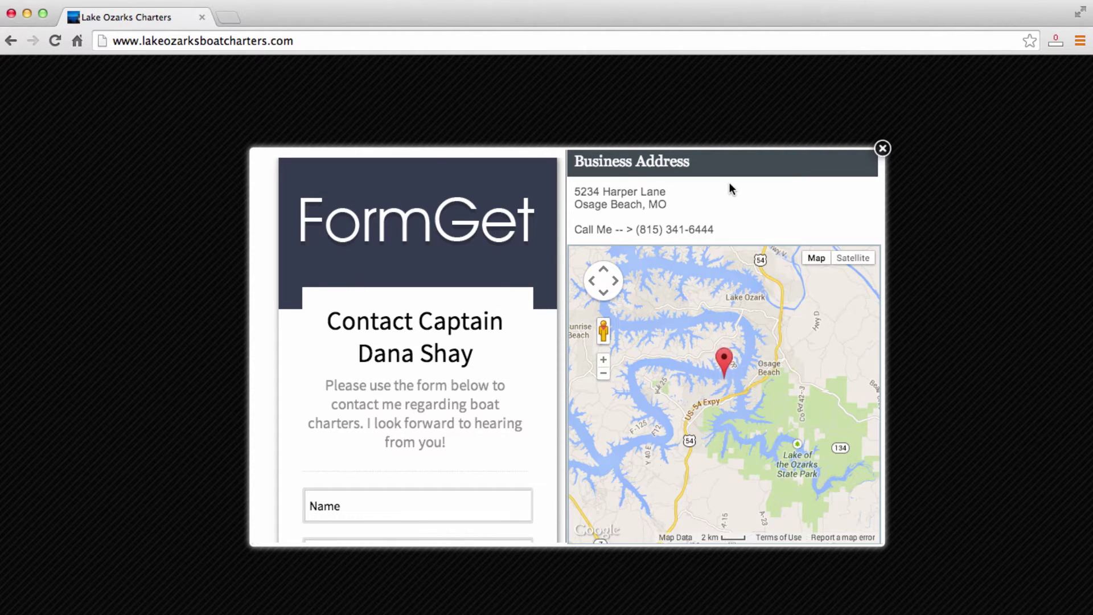
scroll(473, 288, down, 1)
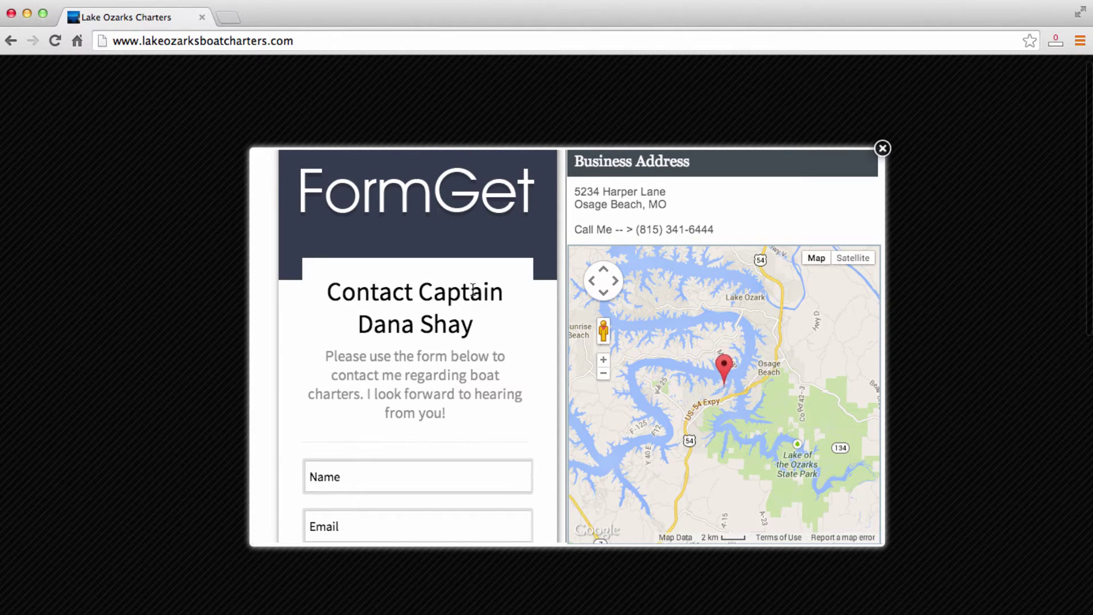
scroll(473, 288, down, 3)
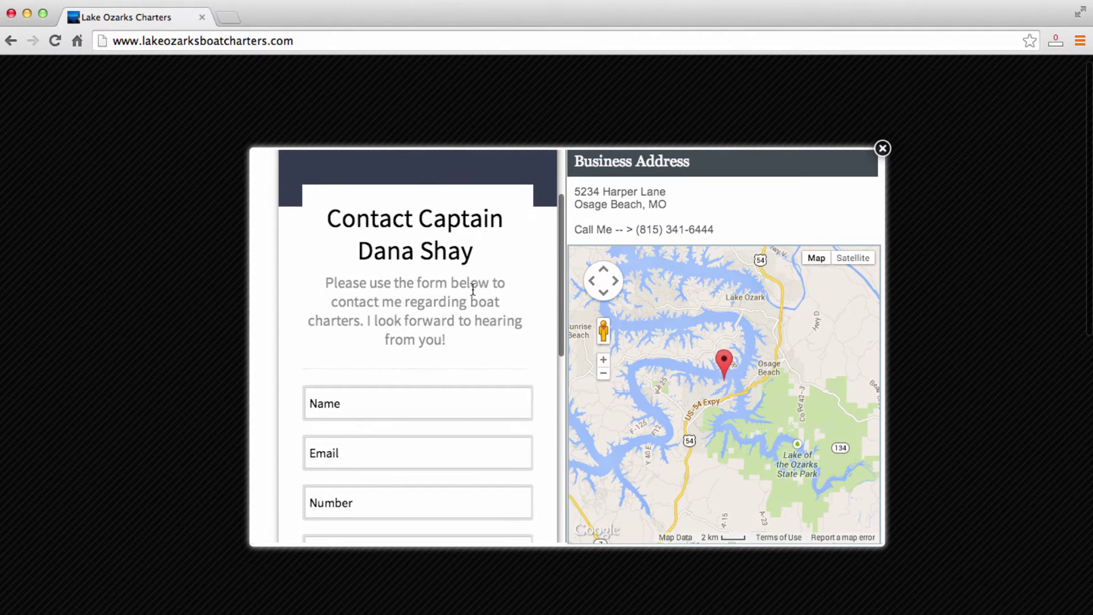
scroll(544, 344, down, 3)
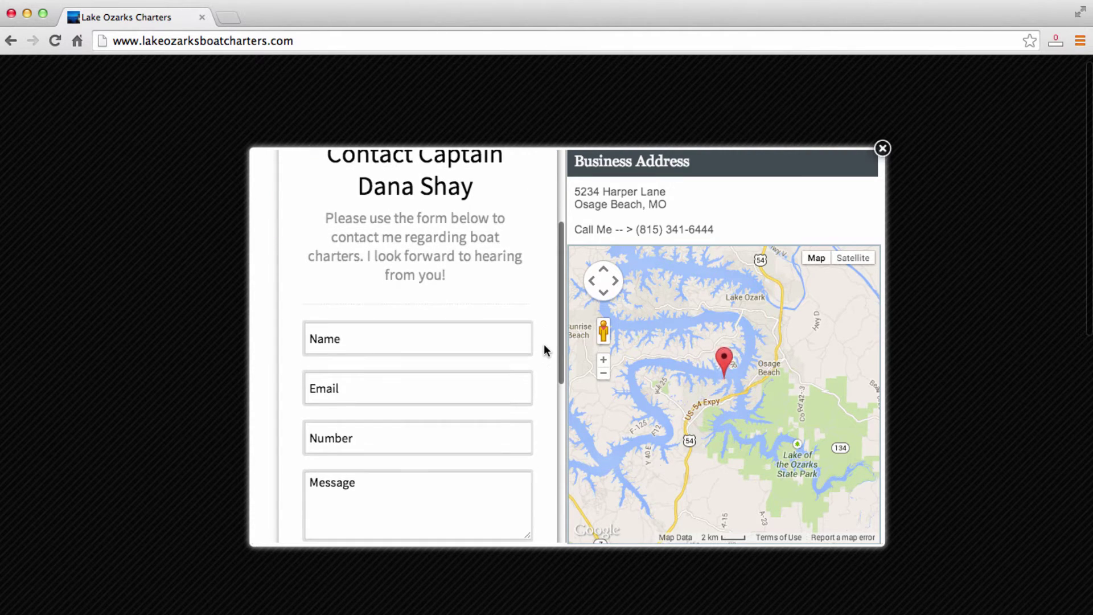
scroll(545, 344, down, 3)
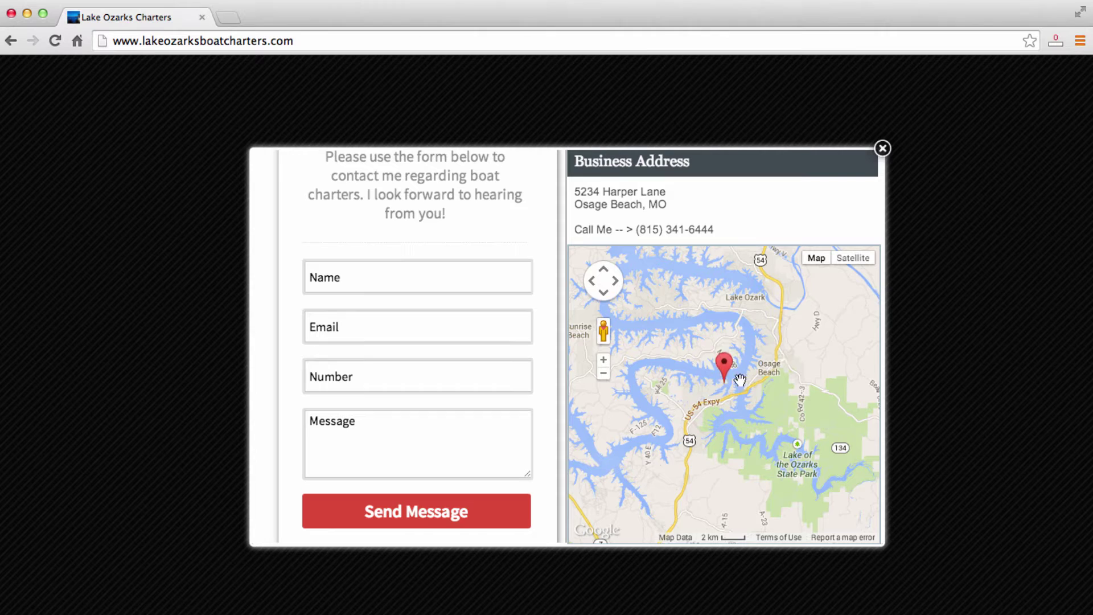
Pan the lake map slightly, close the popup, and go to About Me.
drag(771, 387, 781, 395)
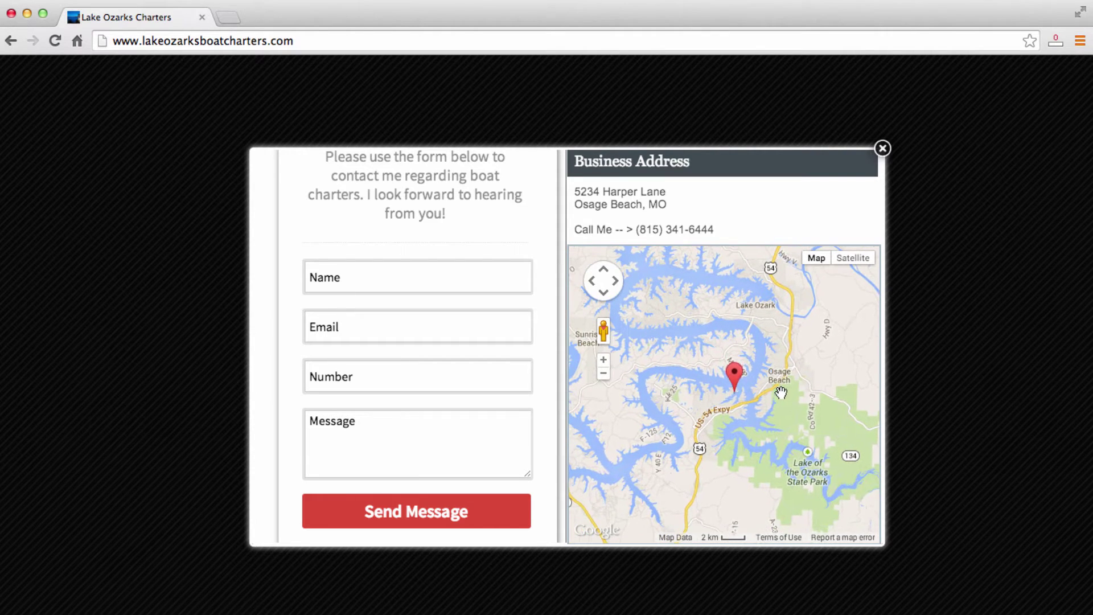
click(884, 149)
click(302, 221)
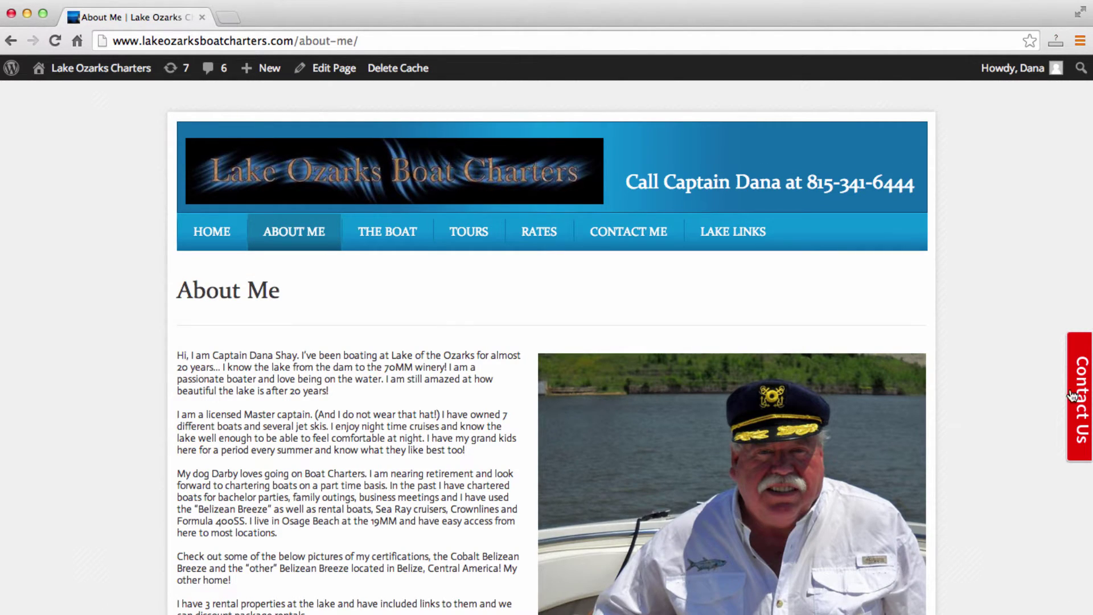
Visit The Boat and Tours pages, then open and close the Contact Us popup on Tours.
click(391, 249)
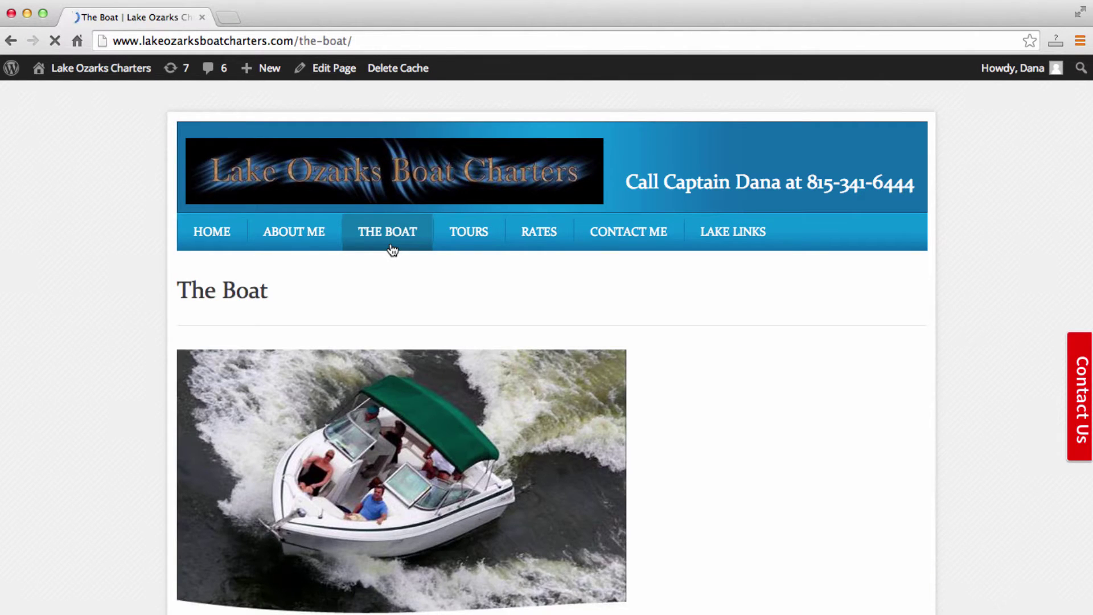
click(456, 243)
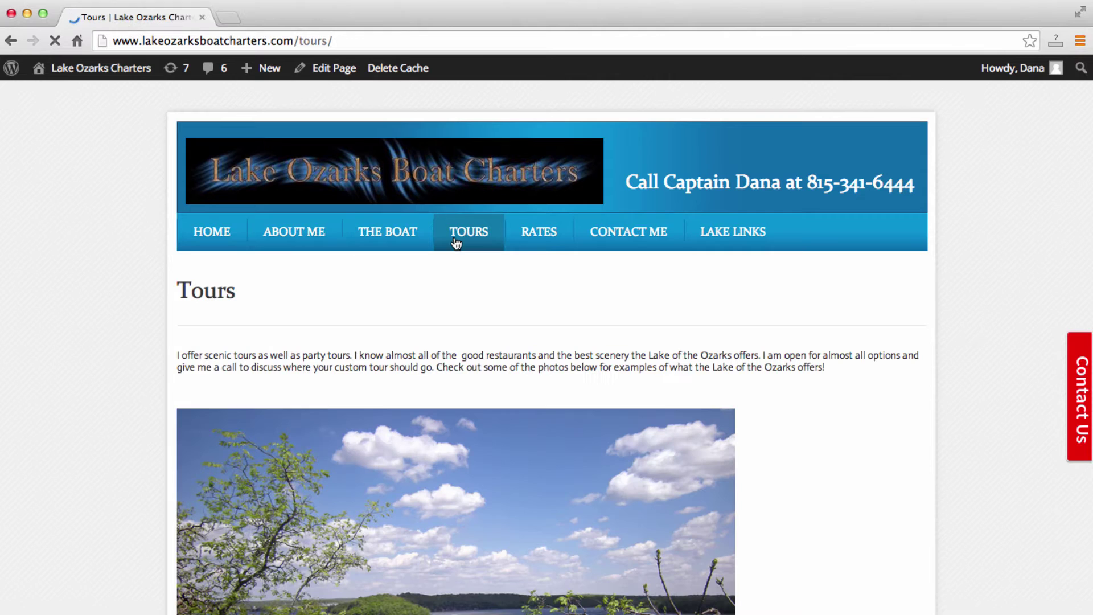
click(1075, 398)
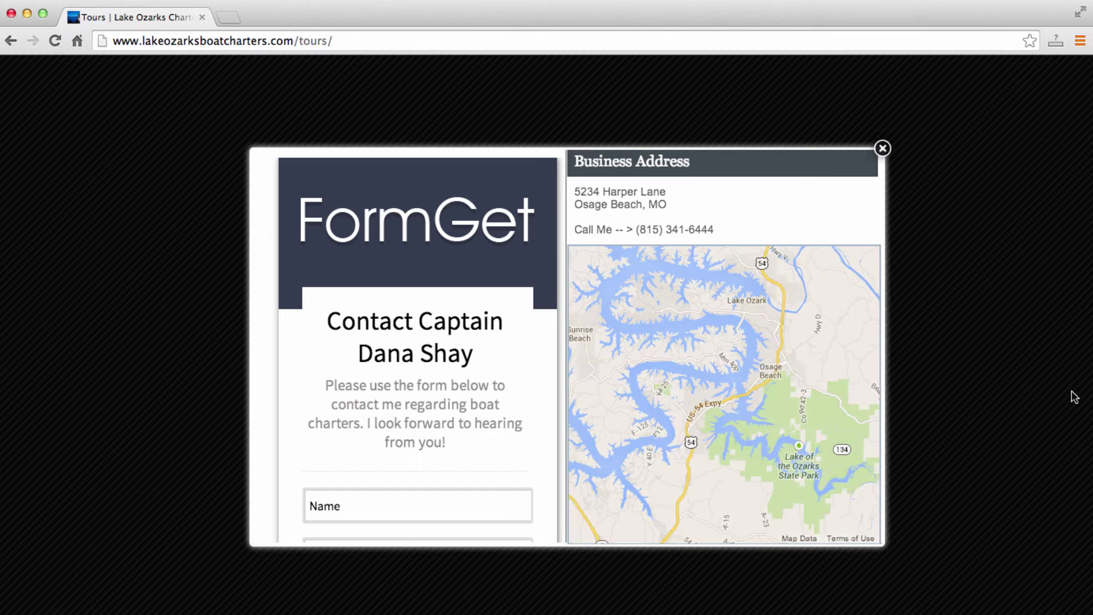
click(883, 149)
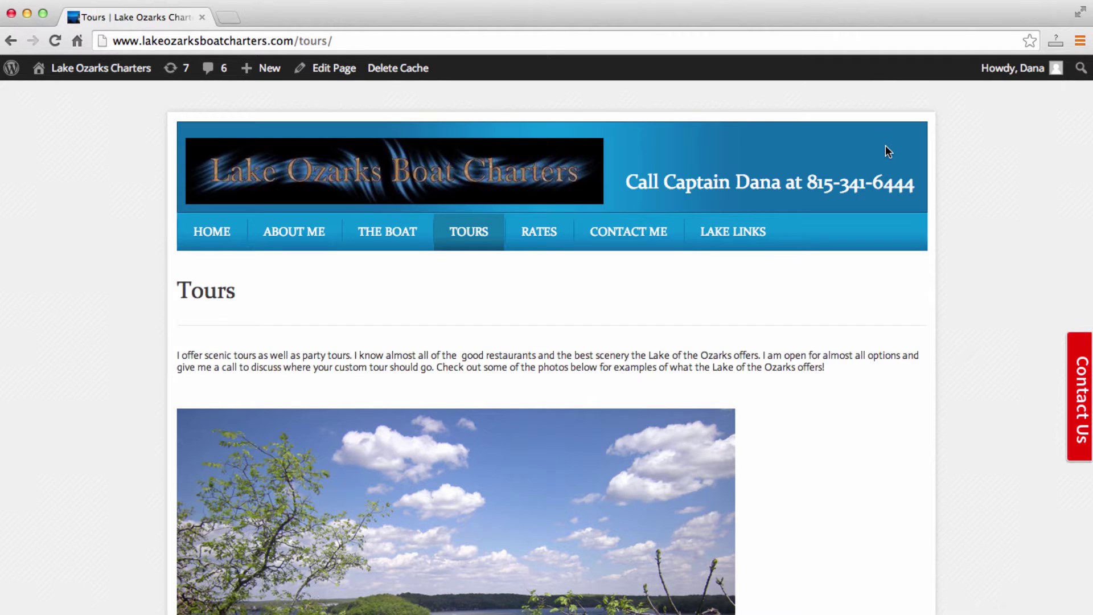
Open Contact Me, scroll through the embedded FormGet form, then return to Home.
click(641, 231)
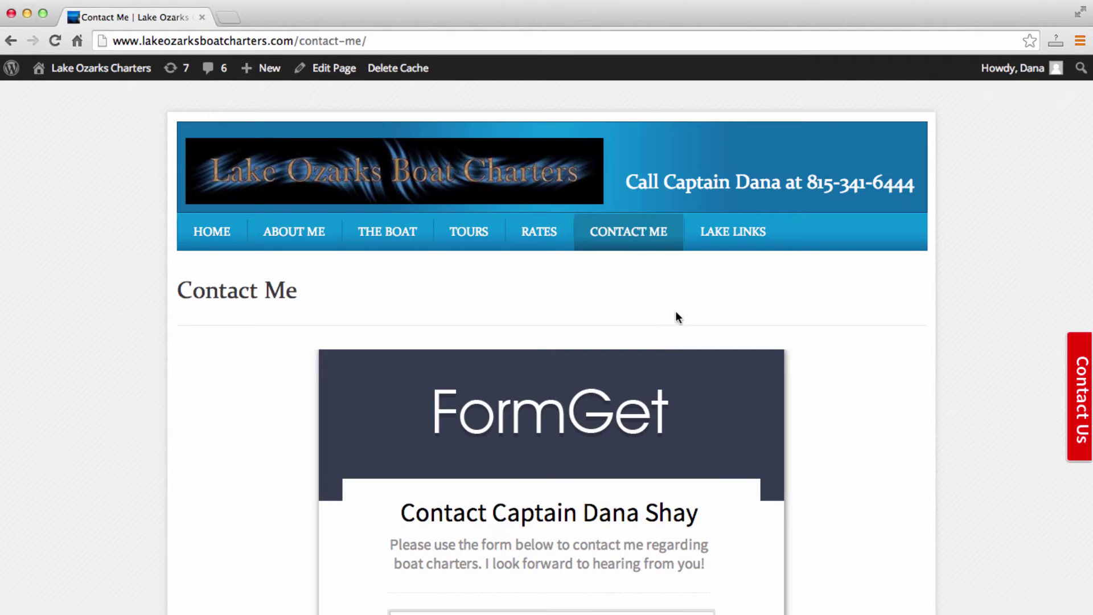
scroll(887, 321, down, 1)
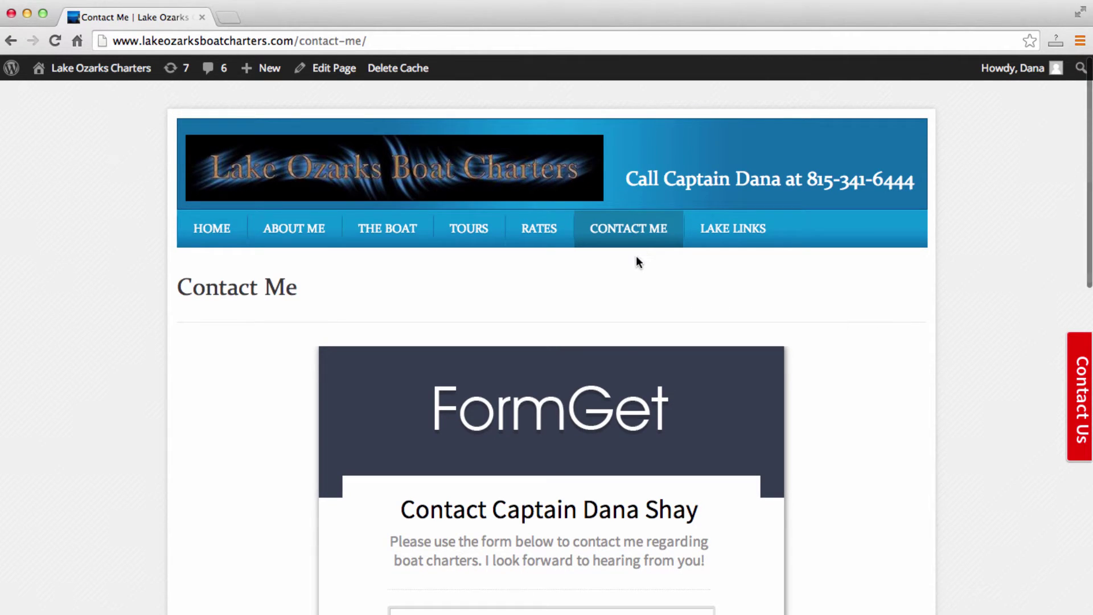
scroll(830, 316, down, 10)
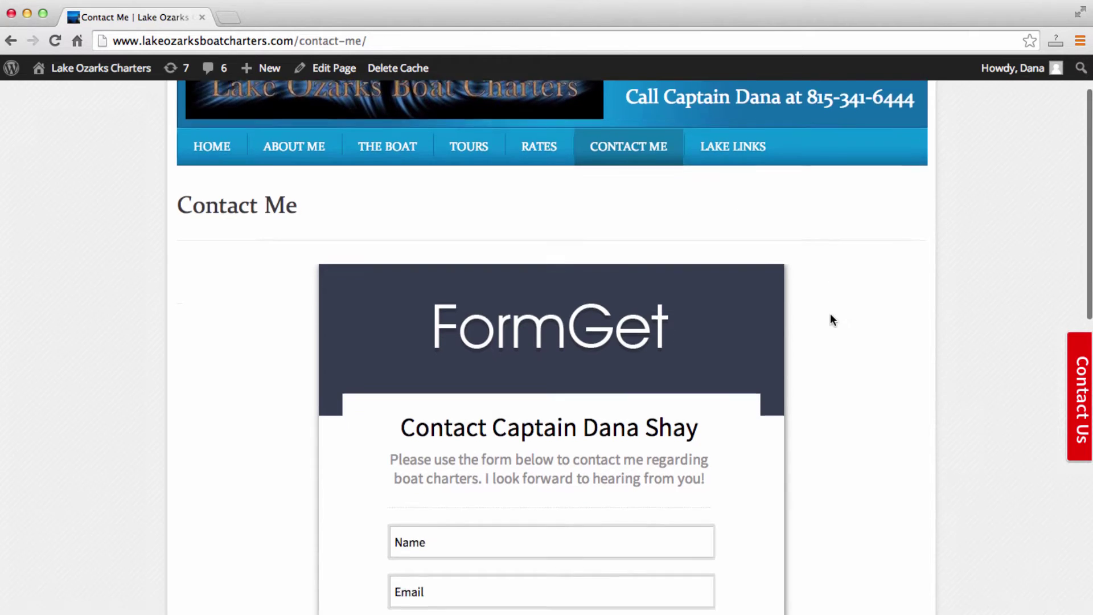
scroll(830, 320, down, 2)
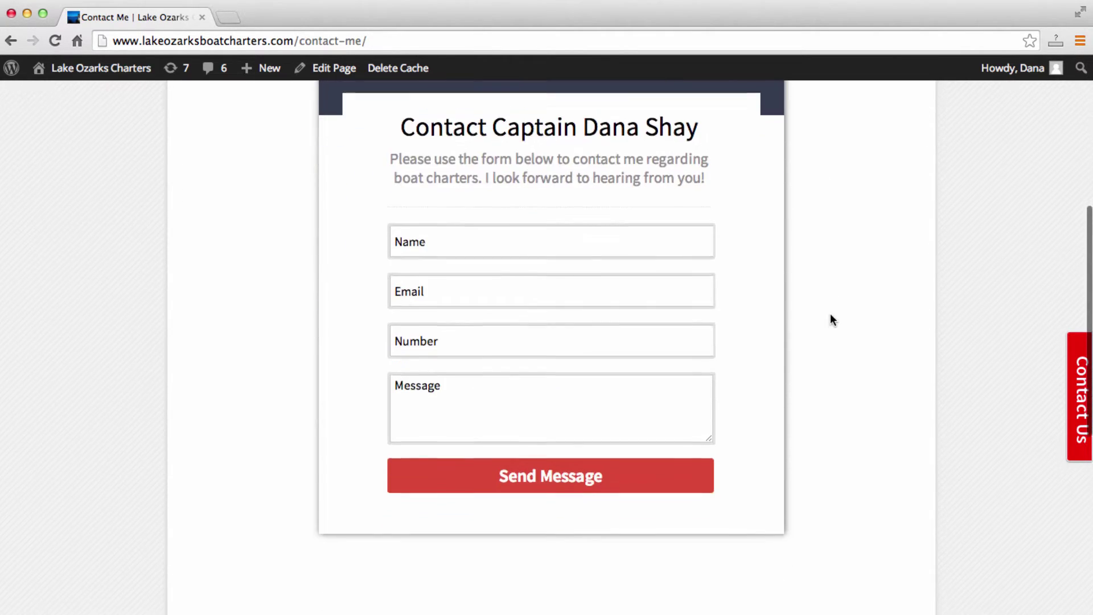
scroll(831, 320, up, 4)
scroll(830, 320, up, 2)
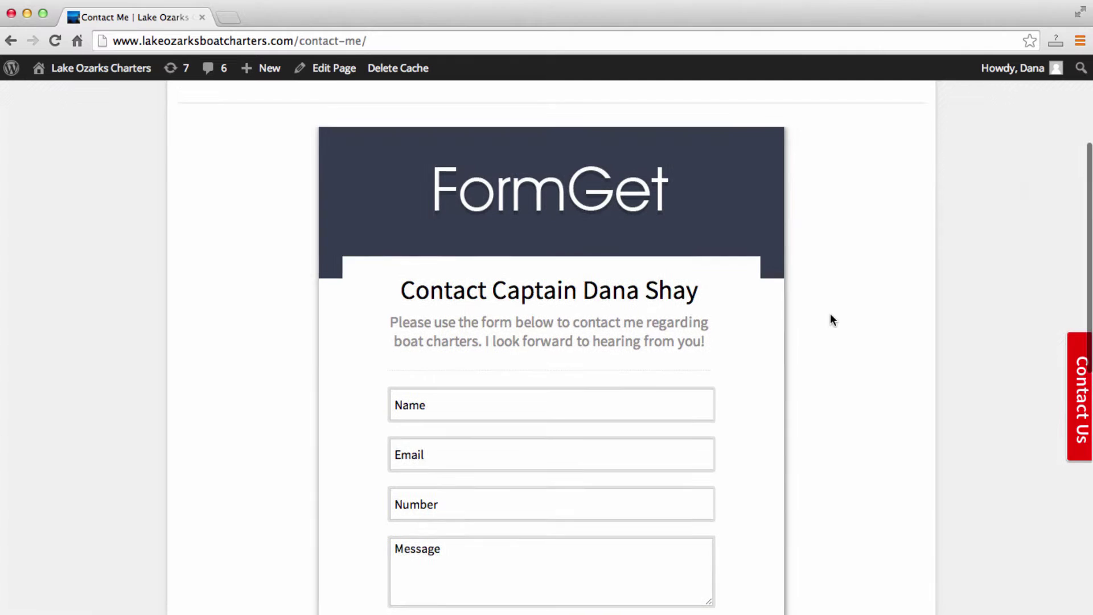
scroll(830, 317, up, 4)
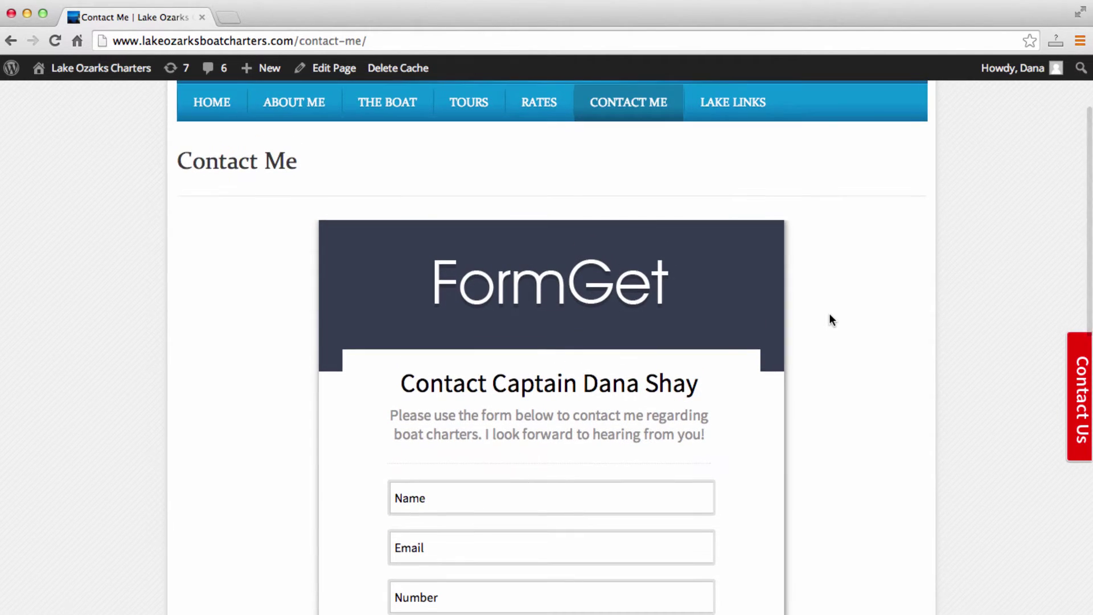
click(235, 114)
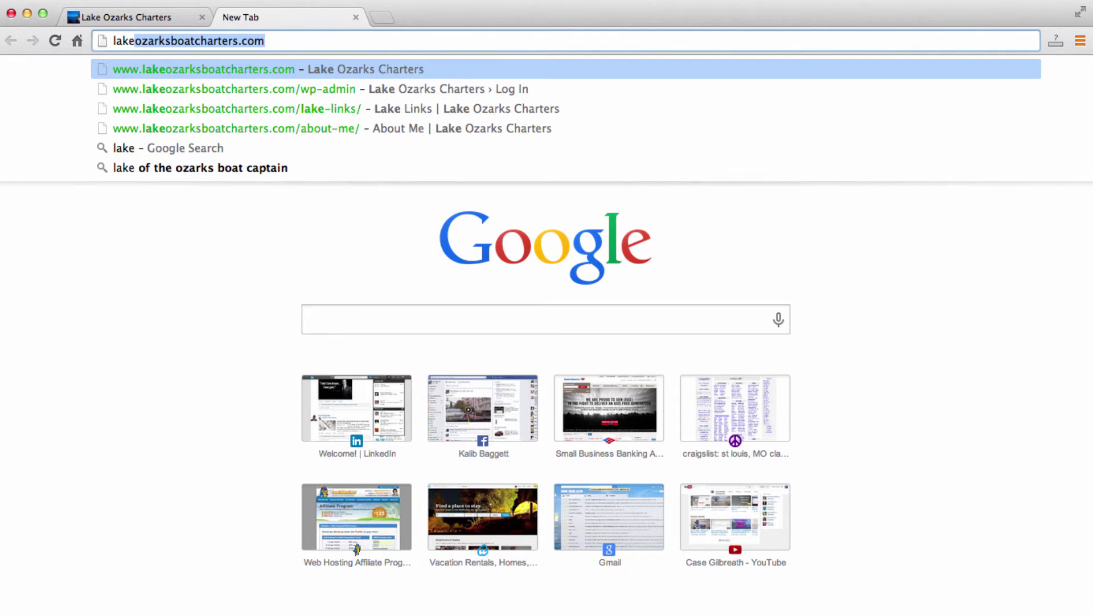
Load the site's admin dashboard at the site address plus /wp-admin.
key(Right)
text(/w)
key(Return)
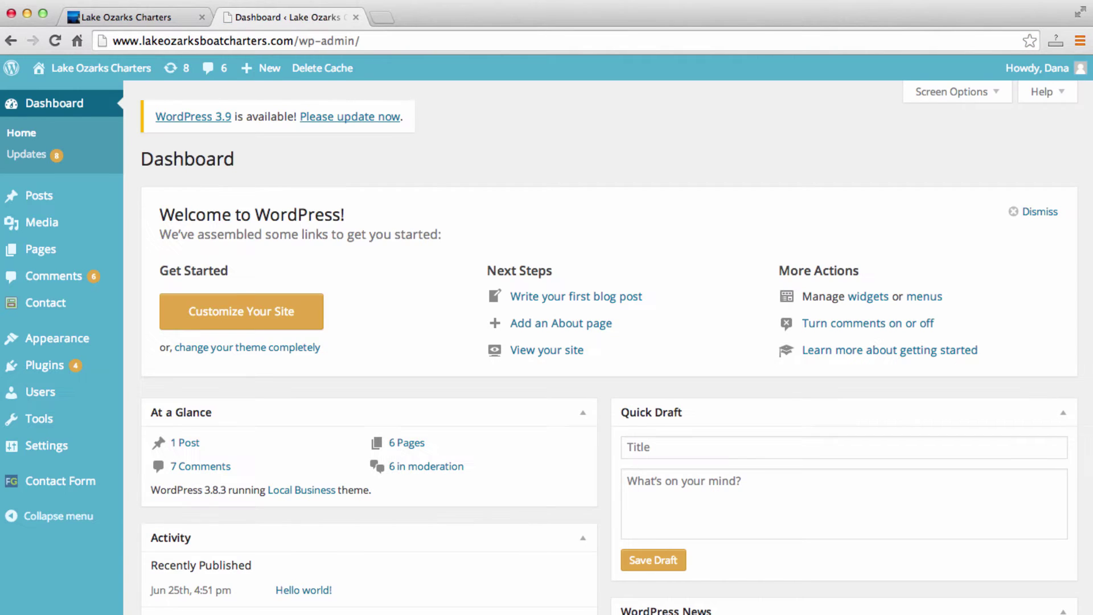
Compare the live site and admin tabs, then go to Plugins > Add New.
mouse_move(75, 340)
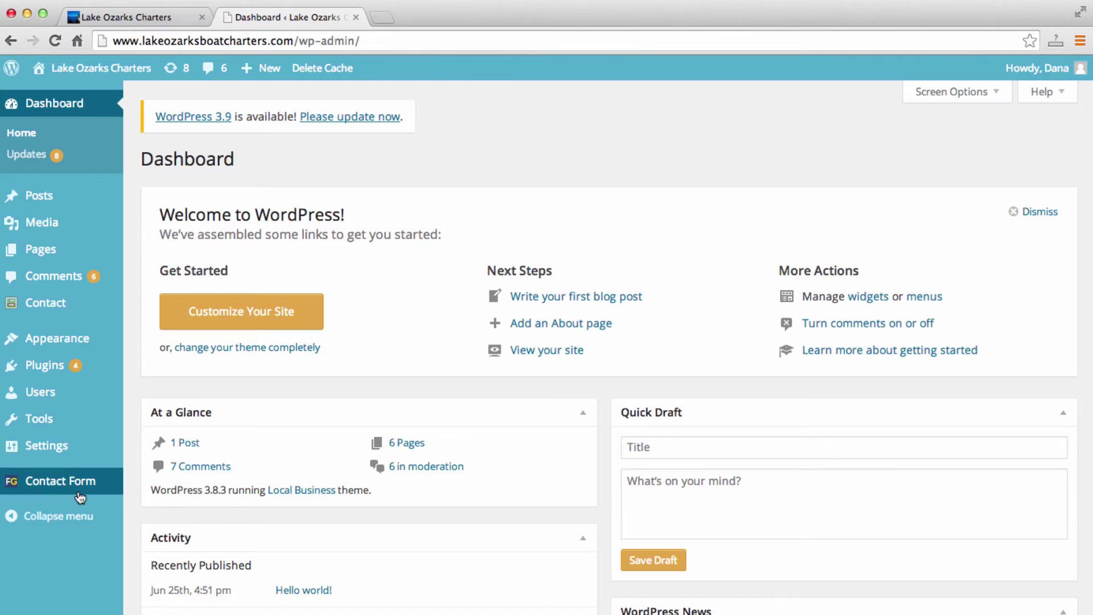
click(125, 18)
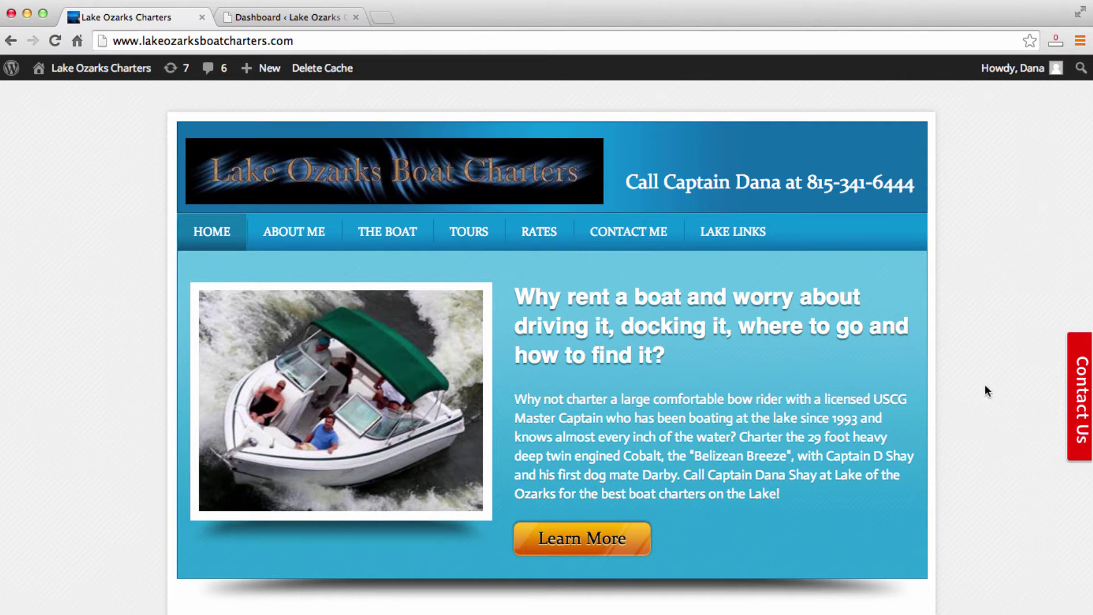
click(287, 17)
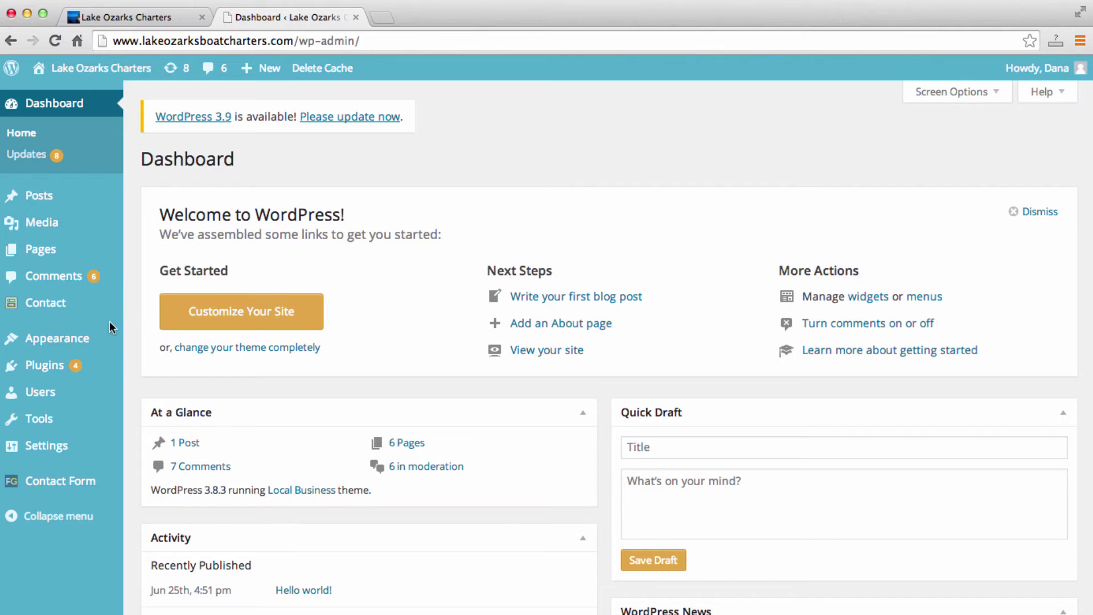
mouse_move(70, 368)
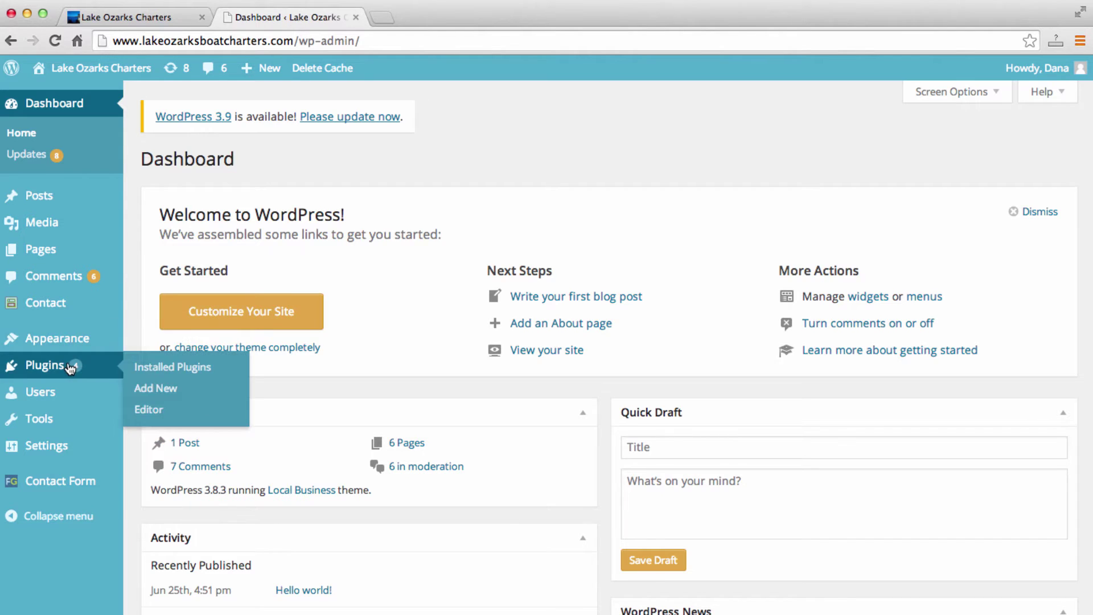
click(144, 390)
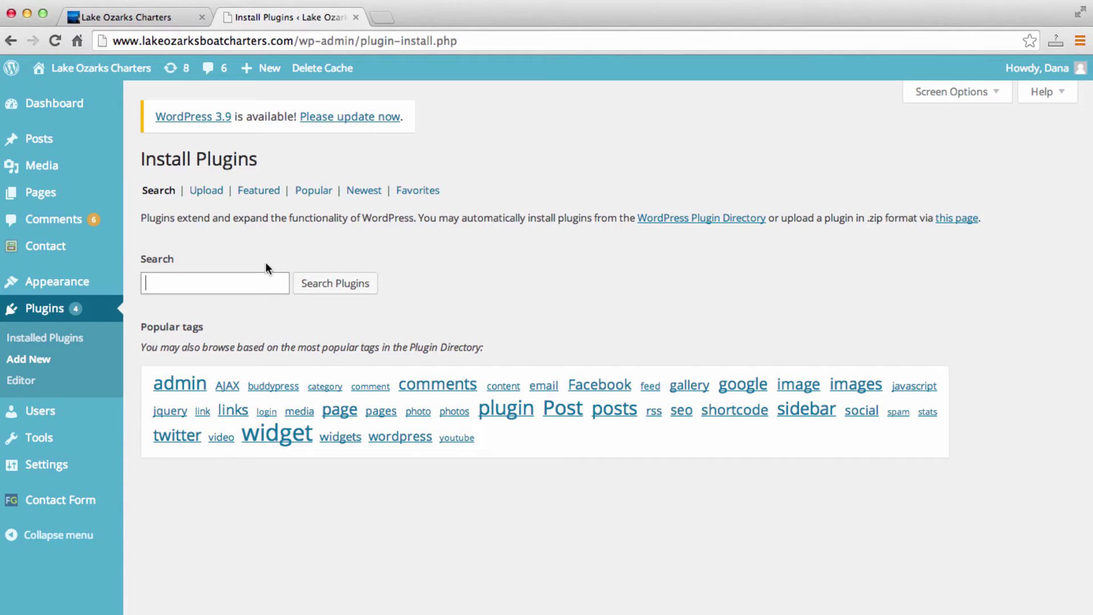
Search plugins for 'formget', then open the installed Contact Form plugin's page.
text(form)
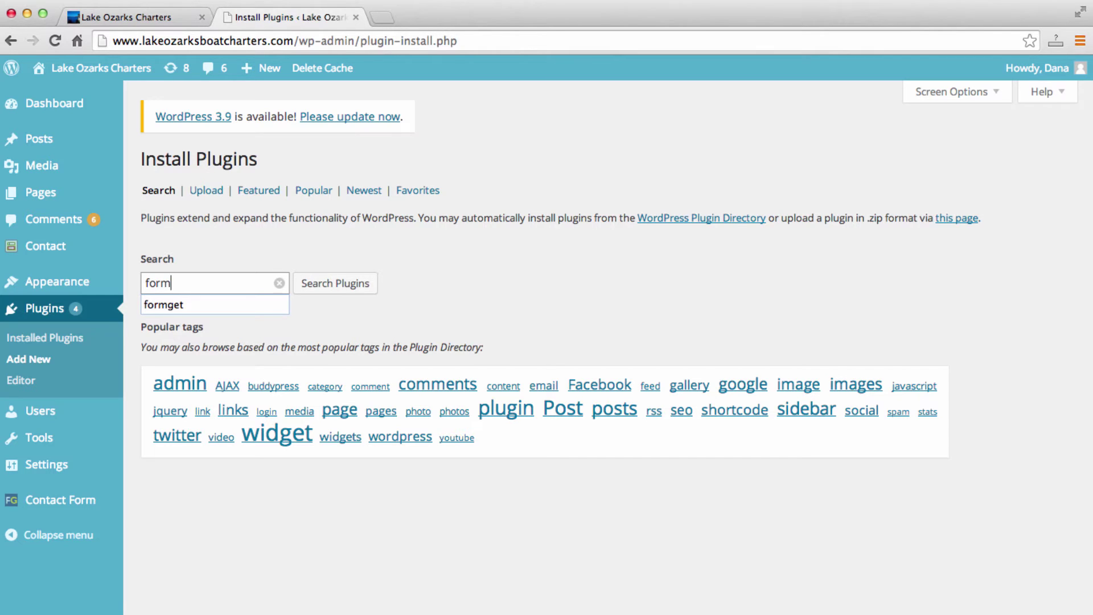
click(237, 303)
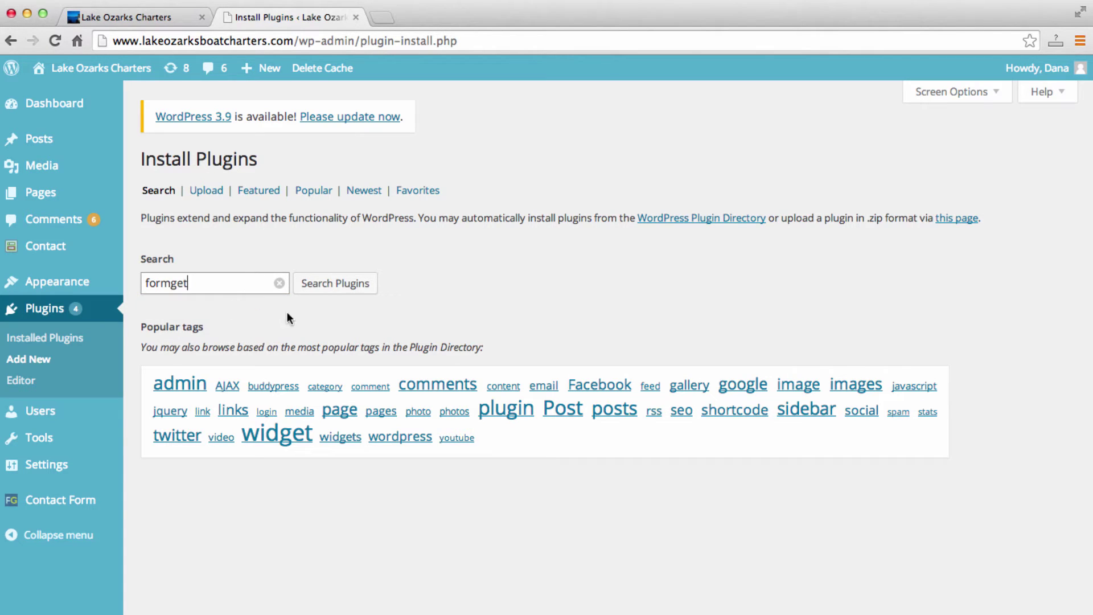
click(345, 290)
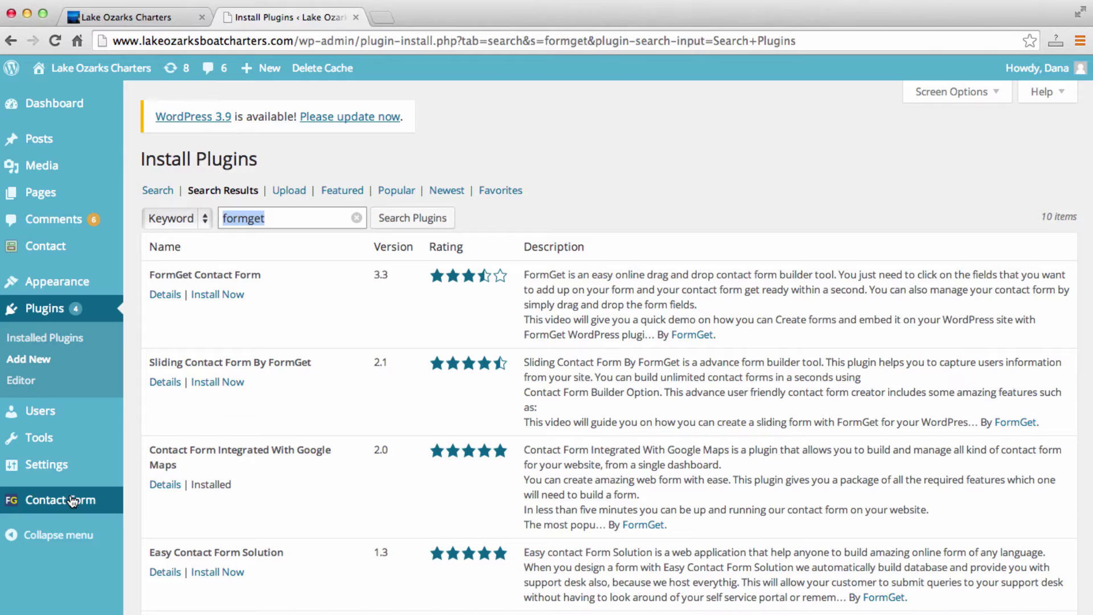
click(53, 499)
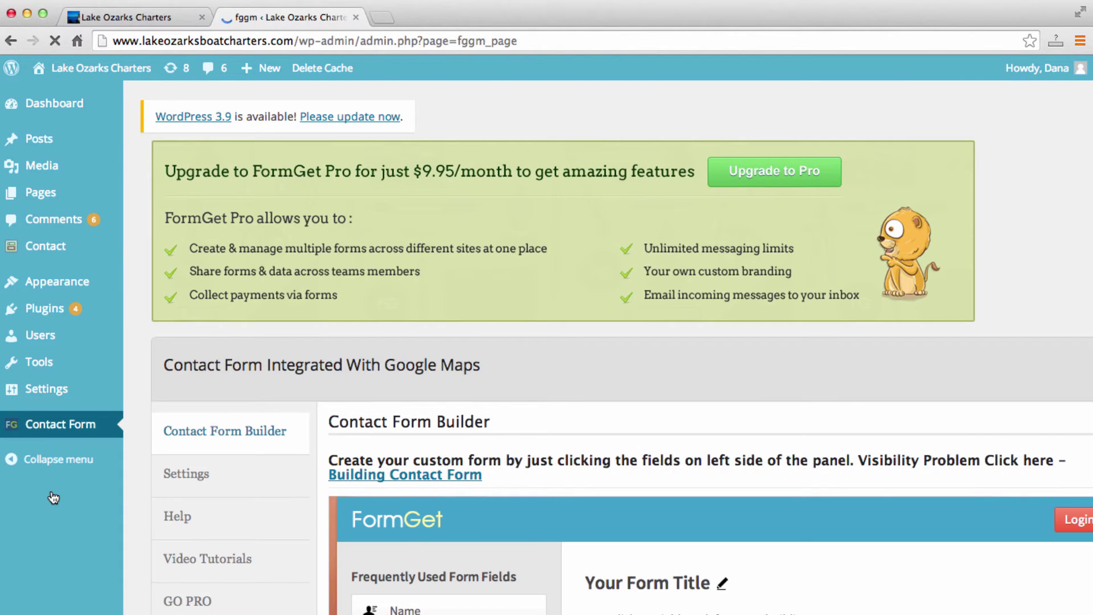
Try Next step on the empty form and dismiss the add-at-least-one-element warning.
scroll(367, 370, down, 2)
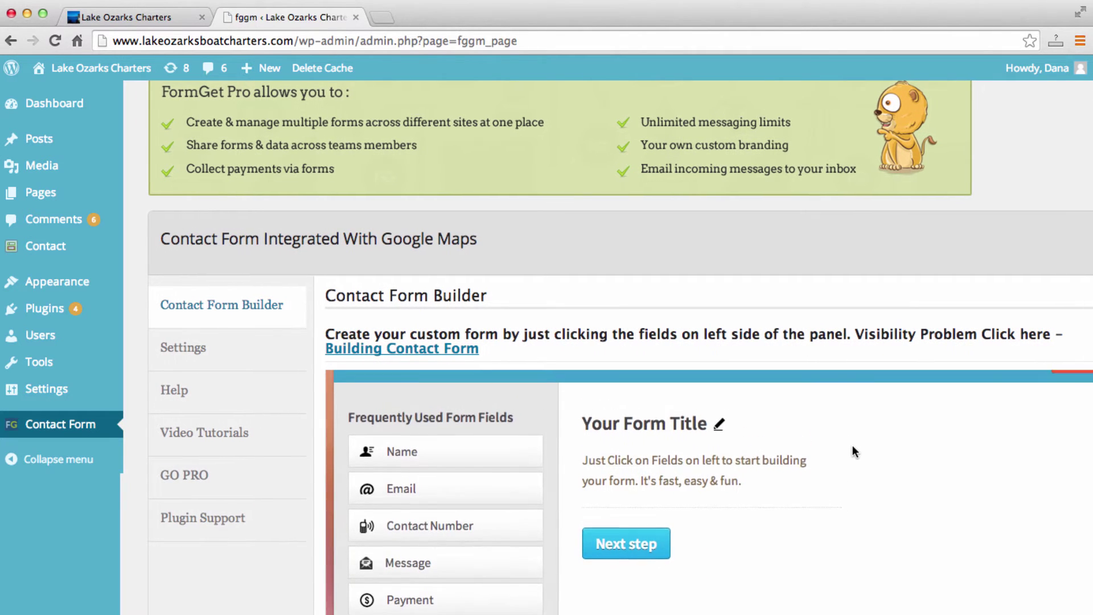
scroll(852, 446, down, 1)
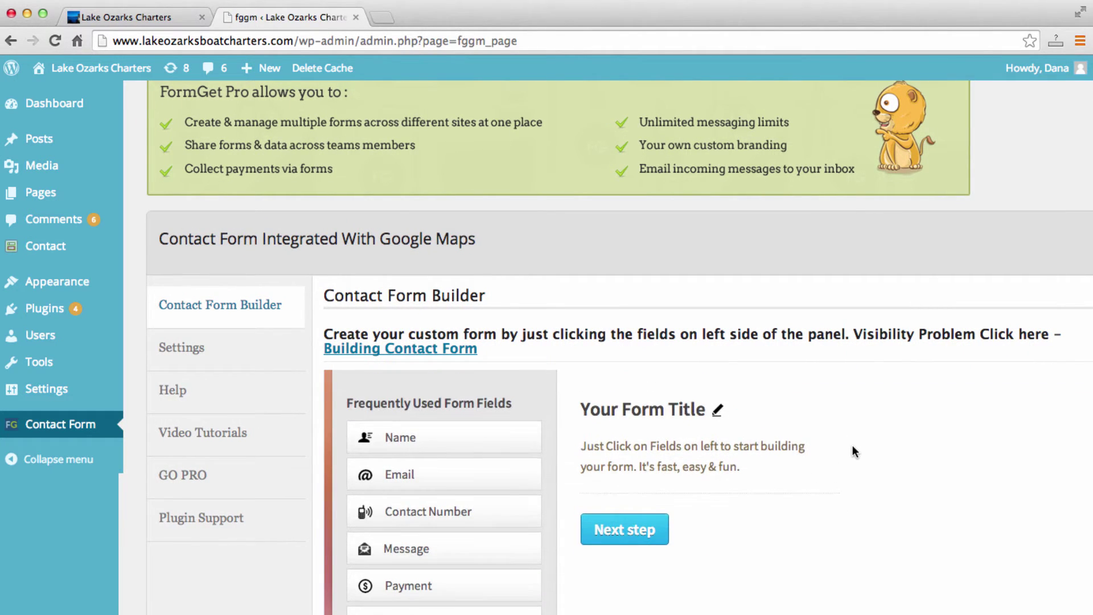
scroll(852, 446, down, 1)
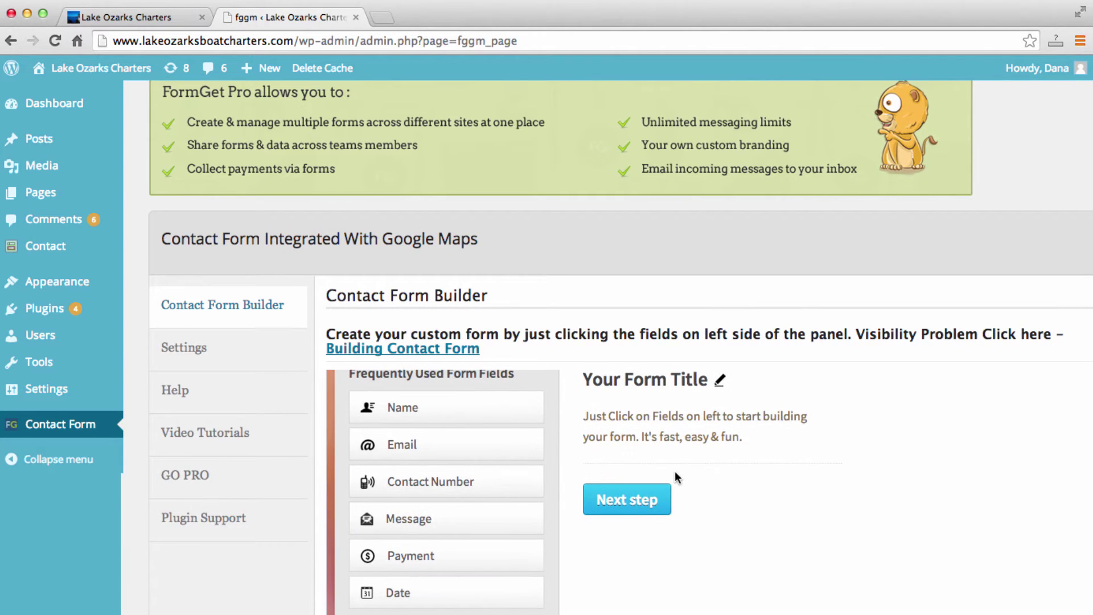
click(642, 504)
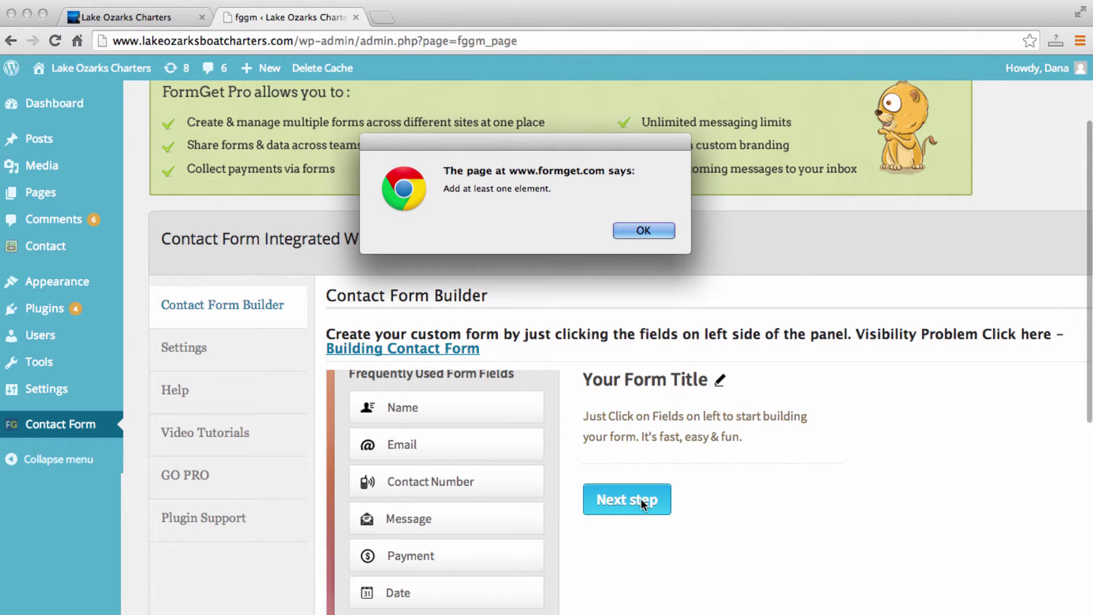
click(643, 226)
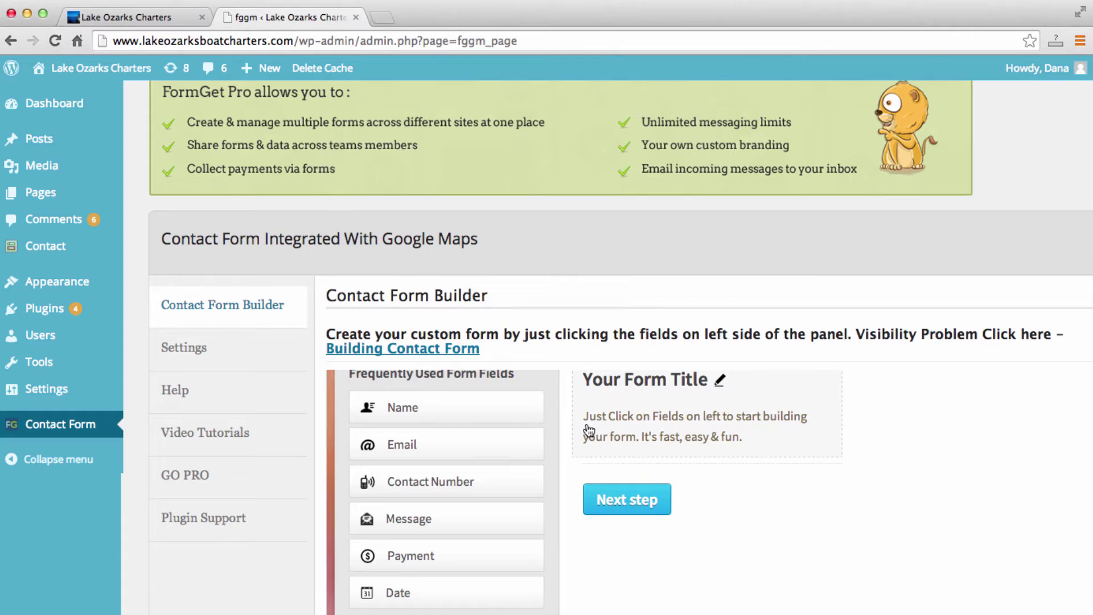
scroll(586, 431, up, 1)
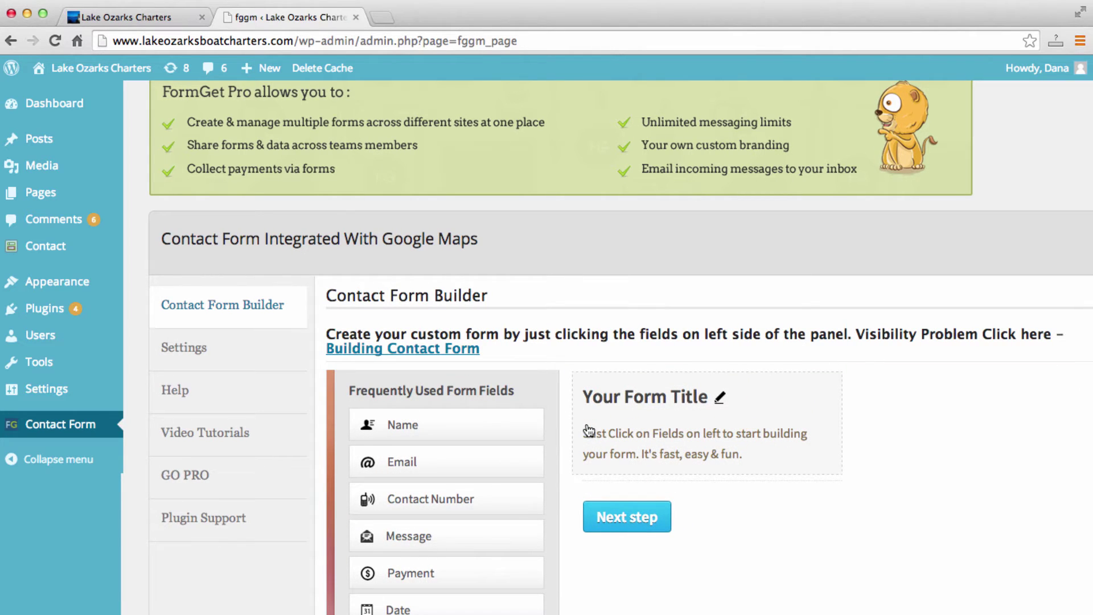
scroll(588, 431, up, 1)
scroll(563, 425, down, 1)
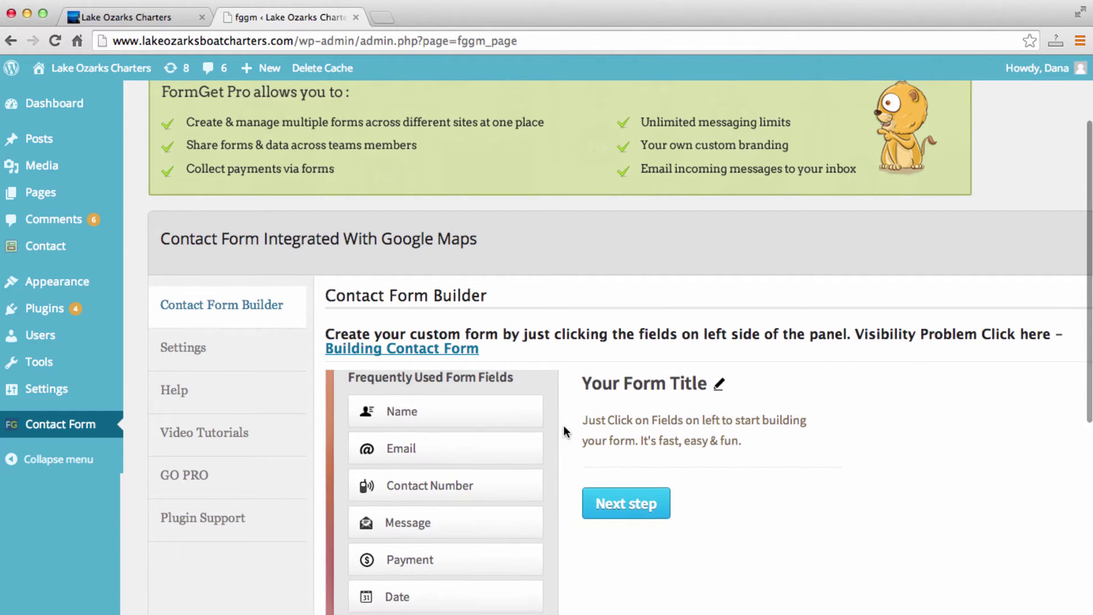
Add Name, Email, Contact Number and Message fields to the form.
drag(521, 420, 655, 471)
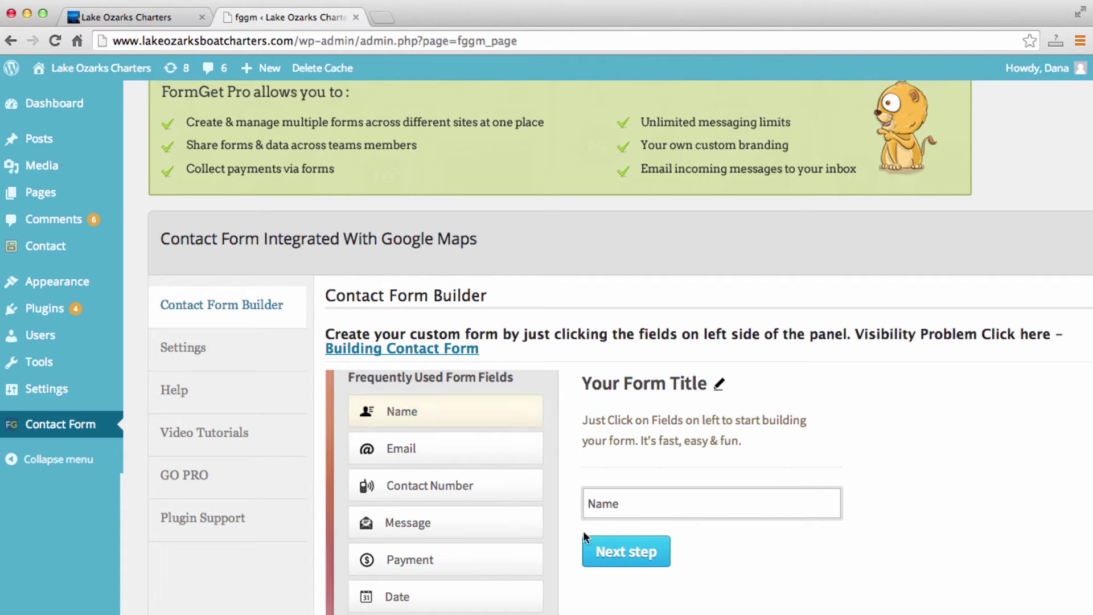
mouse_move(656, 502)
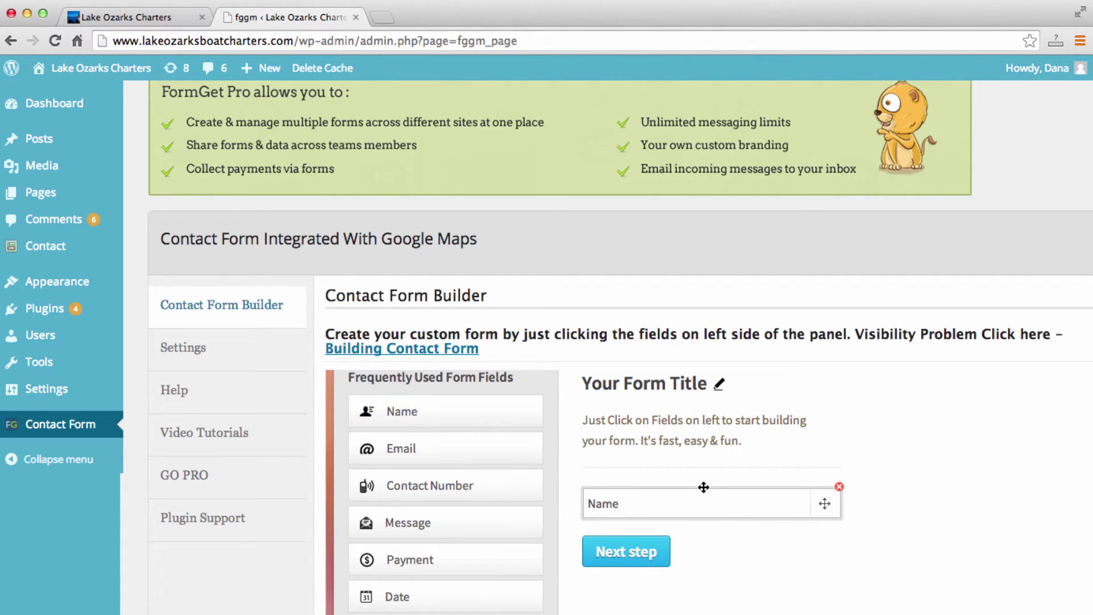
scroll(704, 487, down, 1)
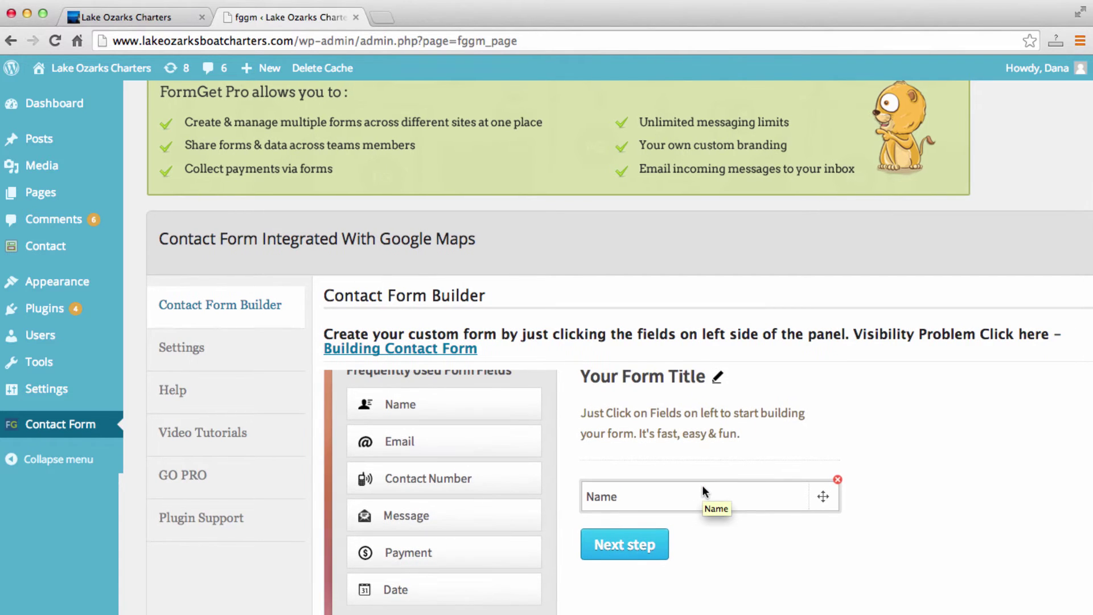
click(432, 440)
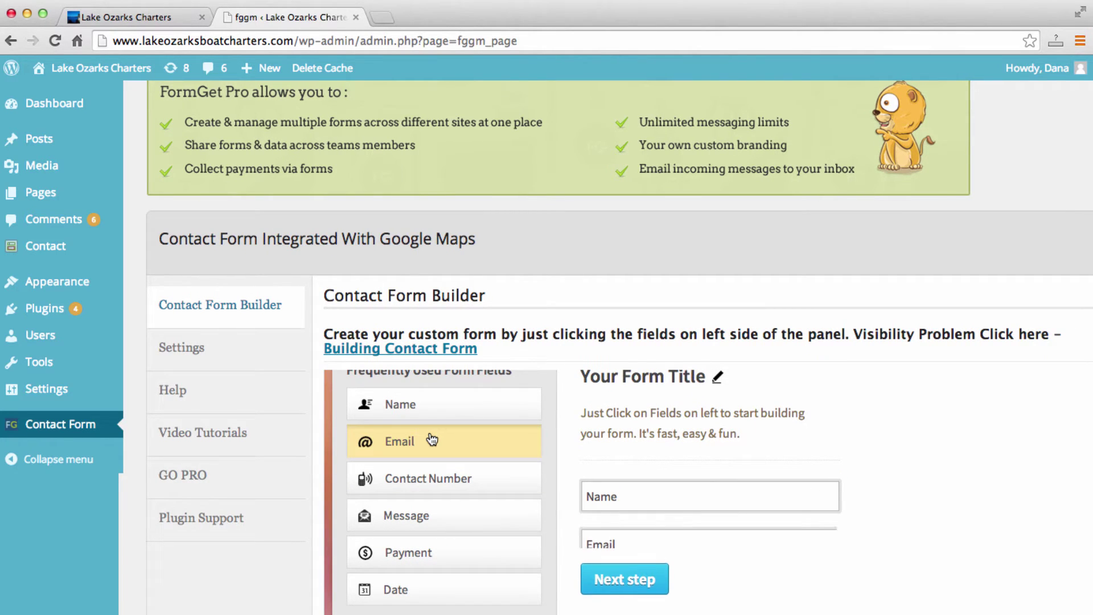
click(490, 491)
scroll(576, 466, down, 2)
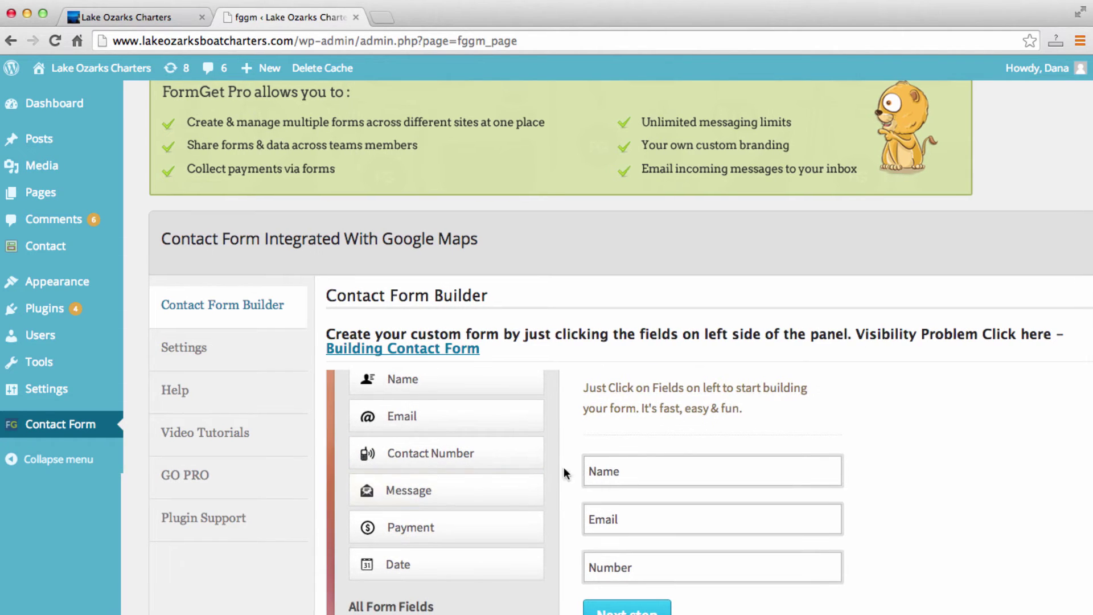
click(493, 497)
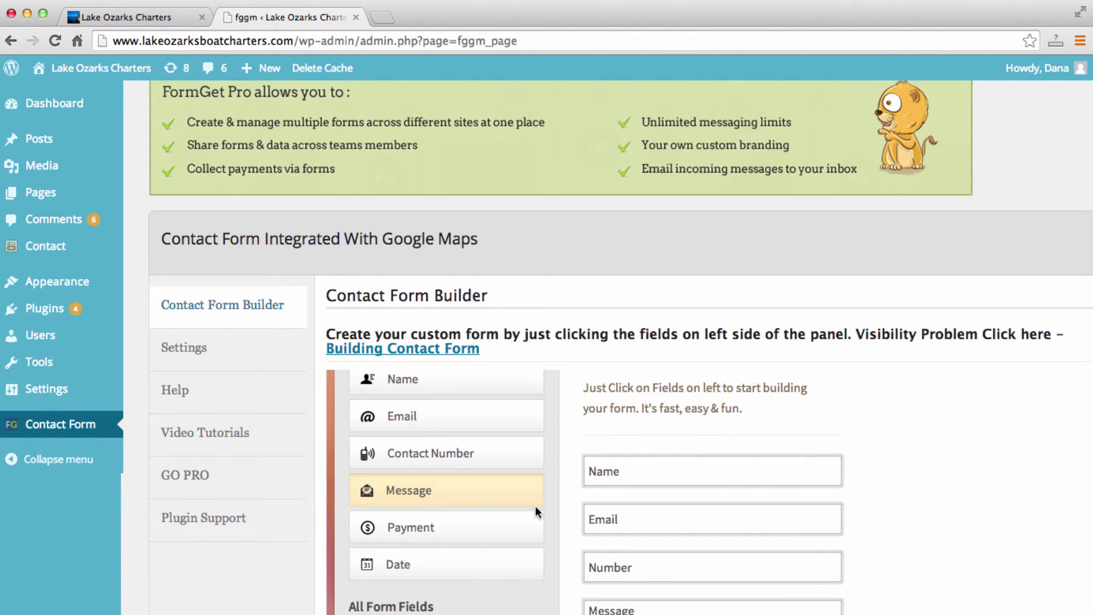
scroll(863, 470, down, 4)
scroll(863, 475, down, 3)
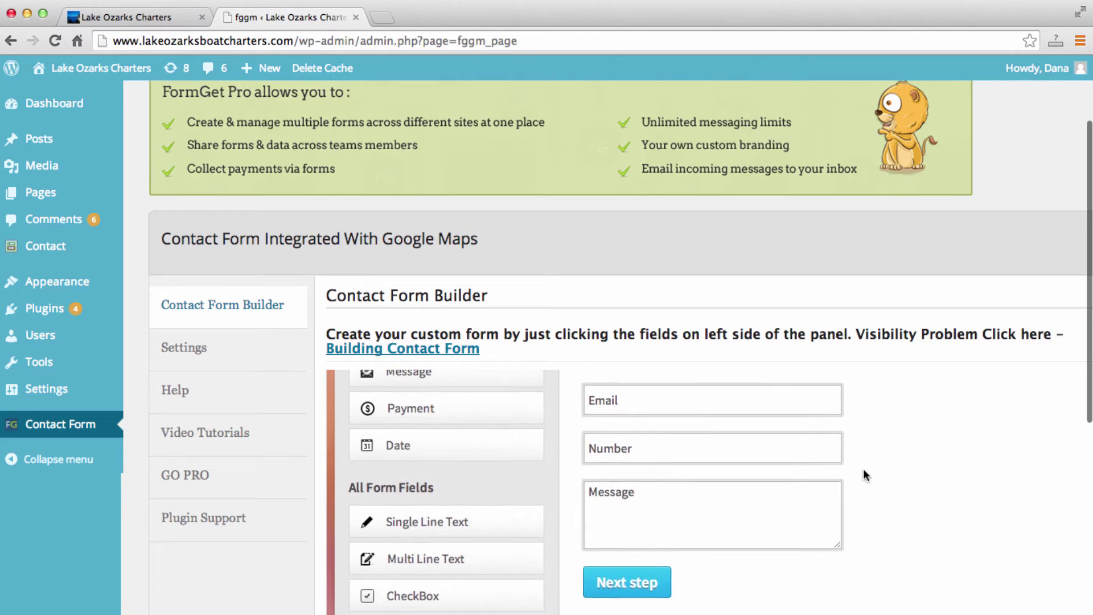
scroll(863, 476, up, 5)
scroll(863, 476, up, 1)
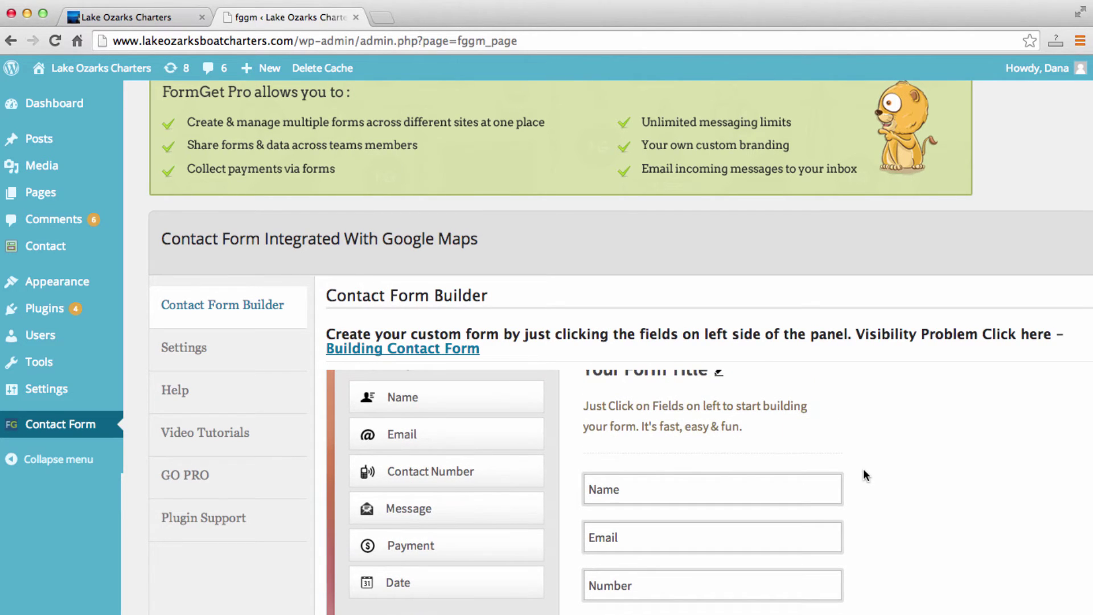
scroll(864, 472, down, 5)
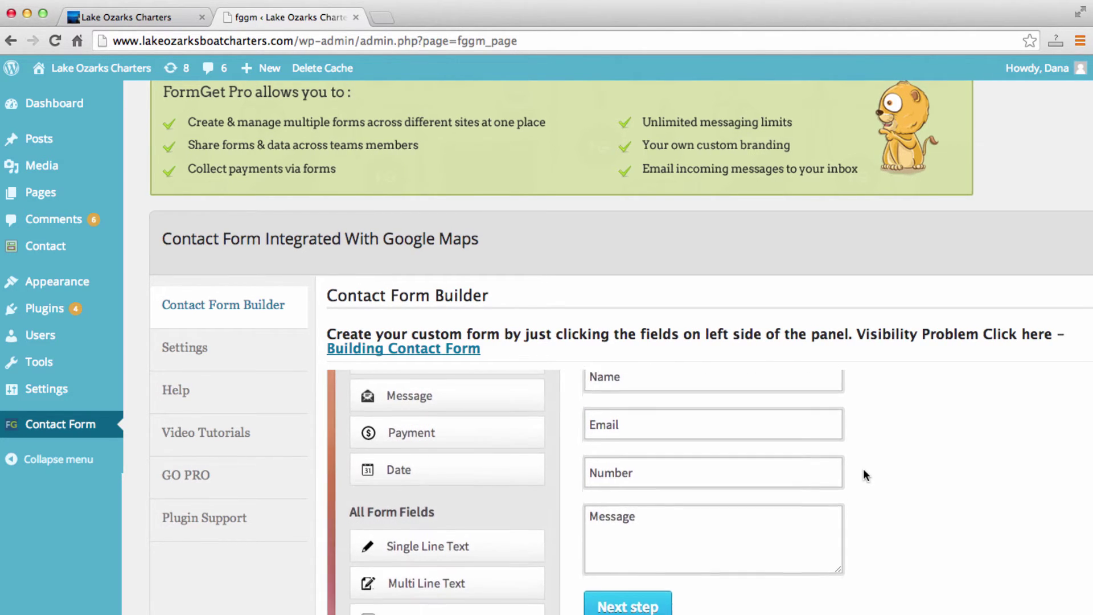
scroll(863, 469, down, 1)
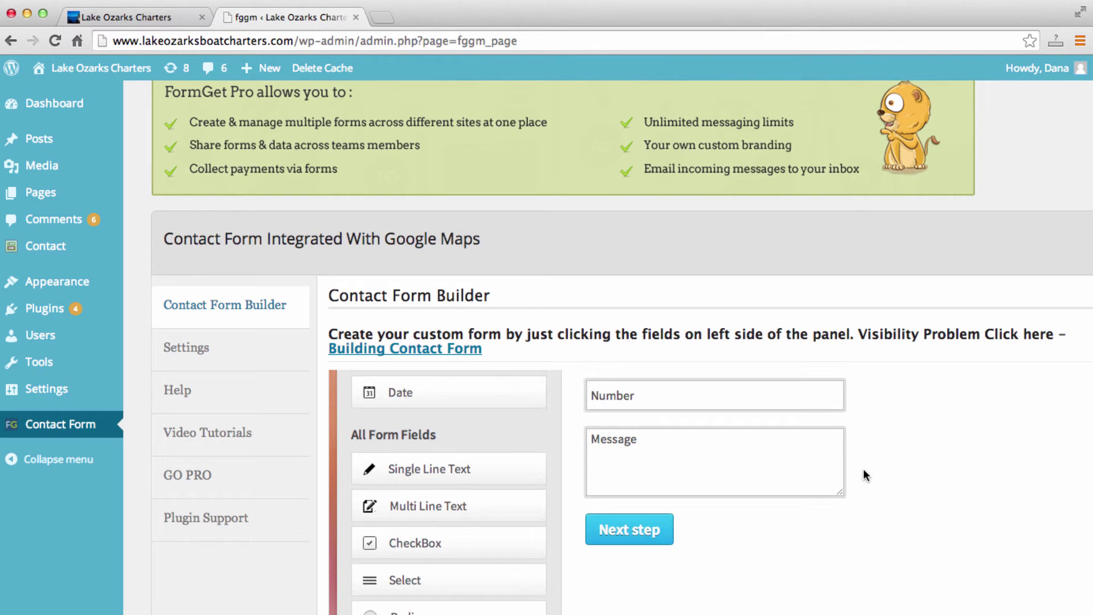
Advance to the Create your FormGet account prompt, review it, and open a new tab.
click(645, 528)
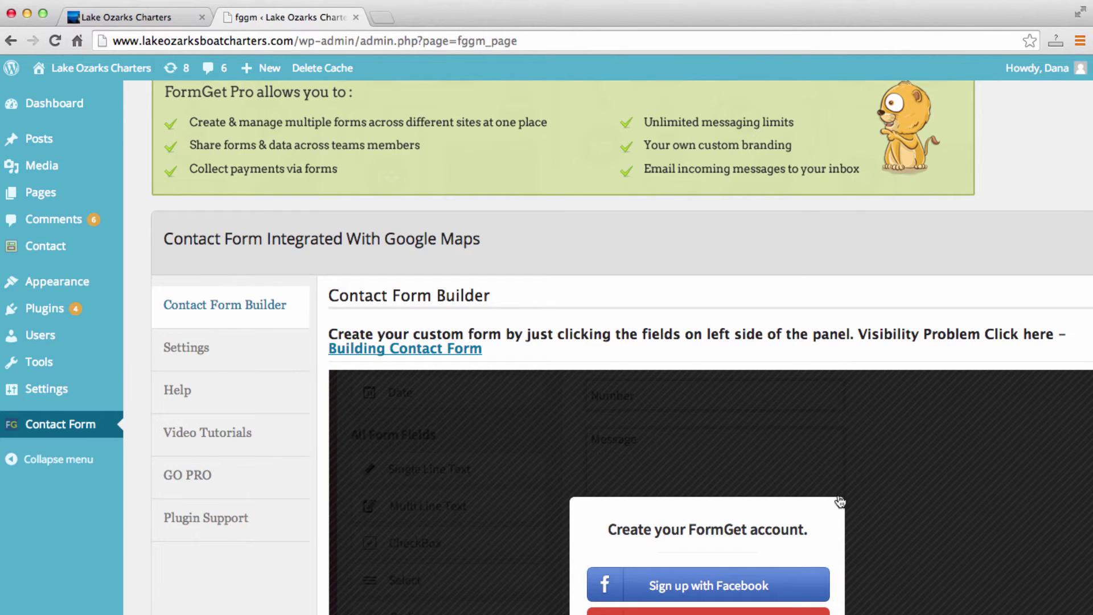
scroll(838, 494, down, 4)
scroll(834, 515, down, 2)
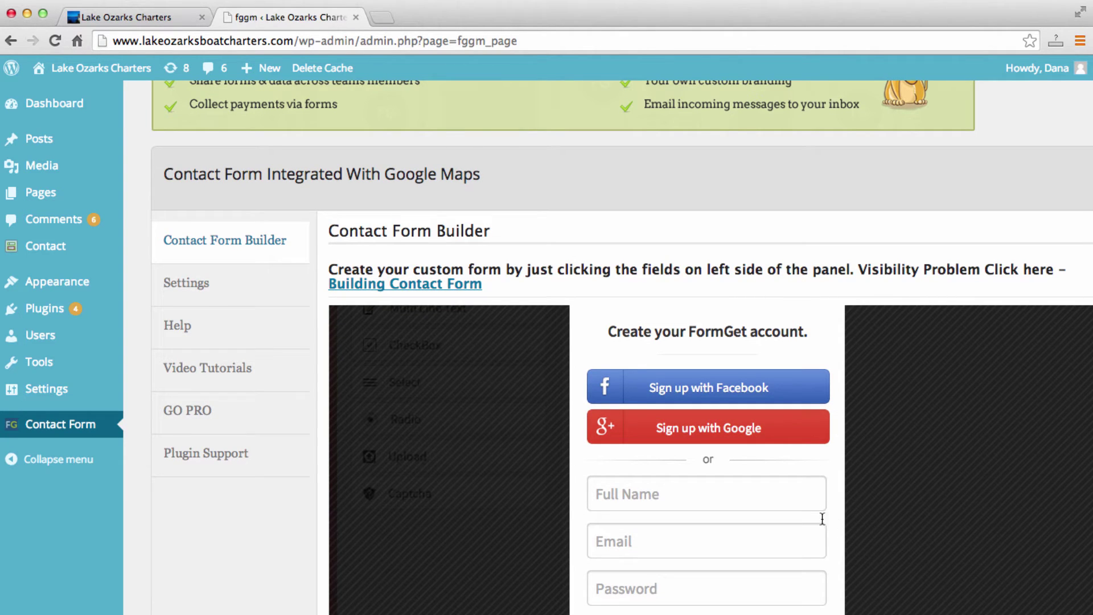
scroll(930, 562, down, 2)
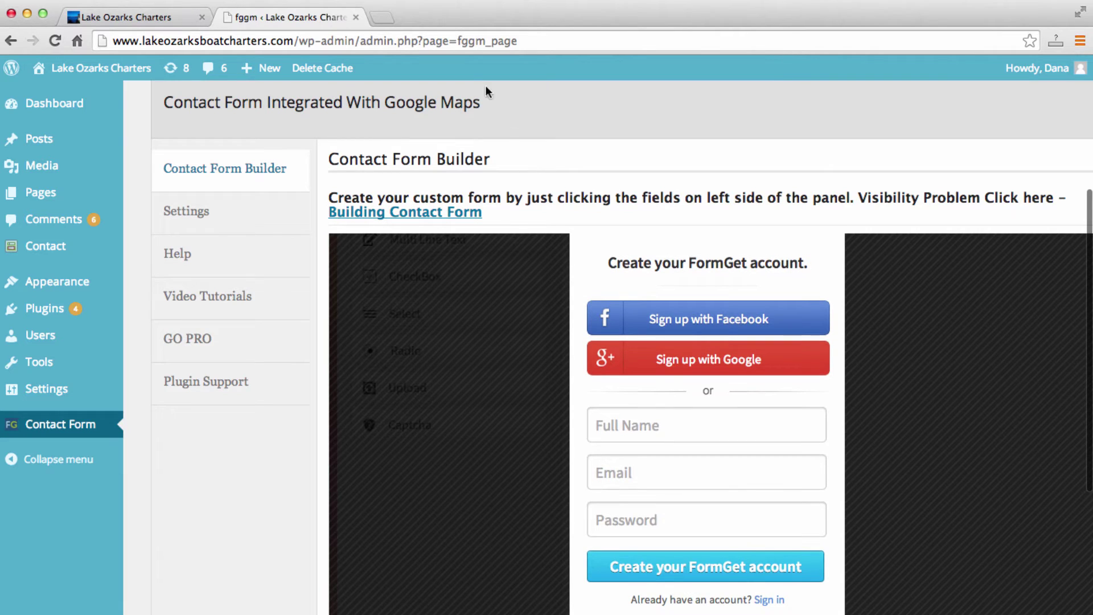
click(381, 17)
Load formget.com and start its free online form builder with Try For Free.
text(form)
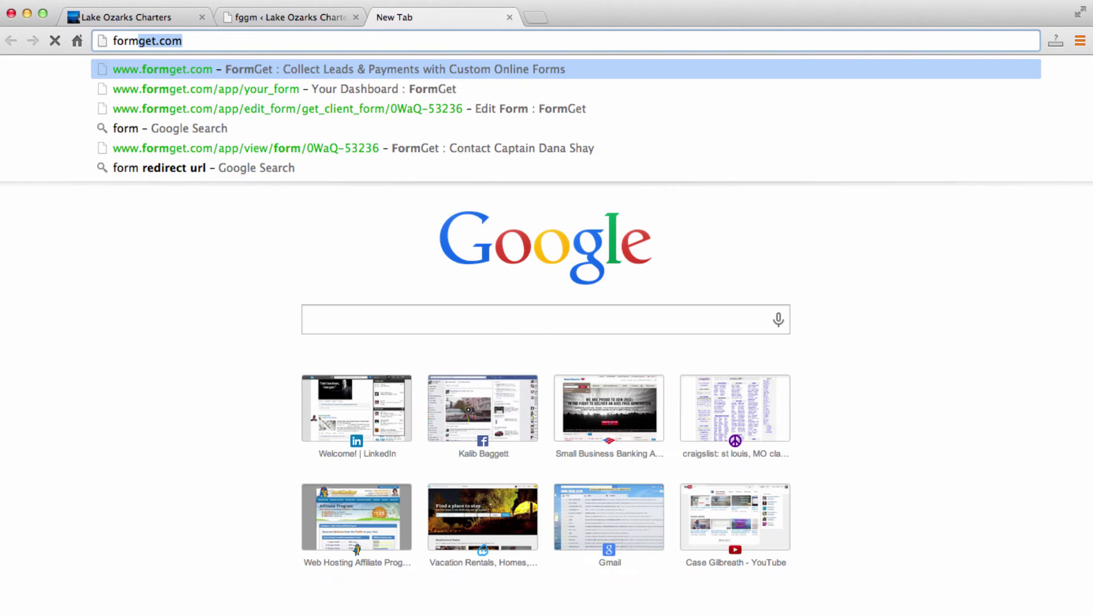
key(Return)
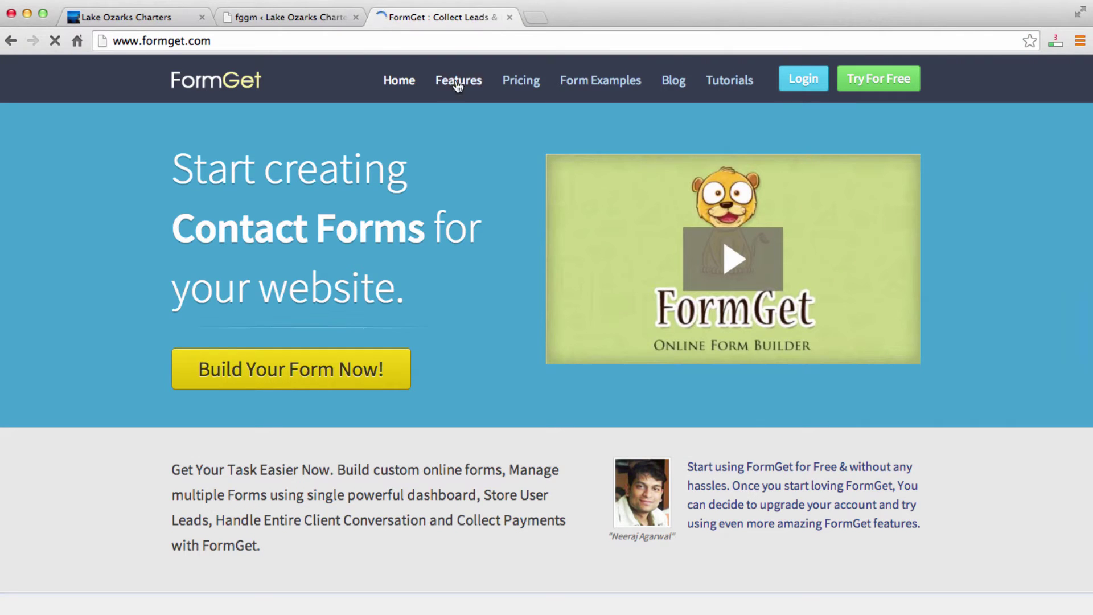
click(881, 83)
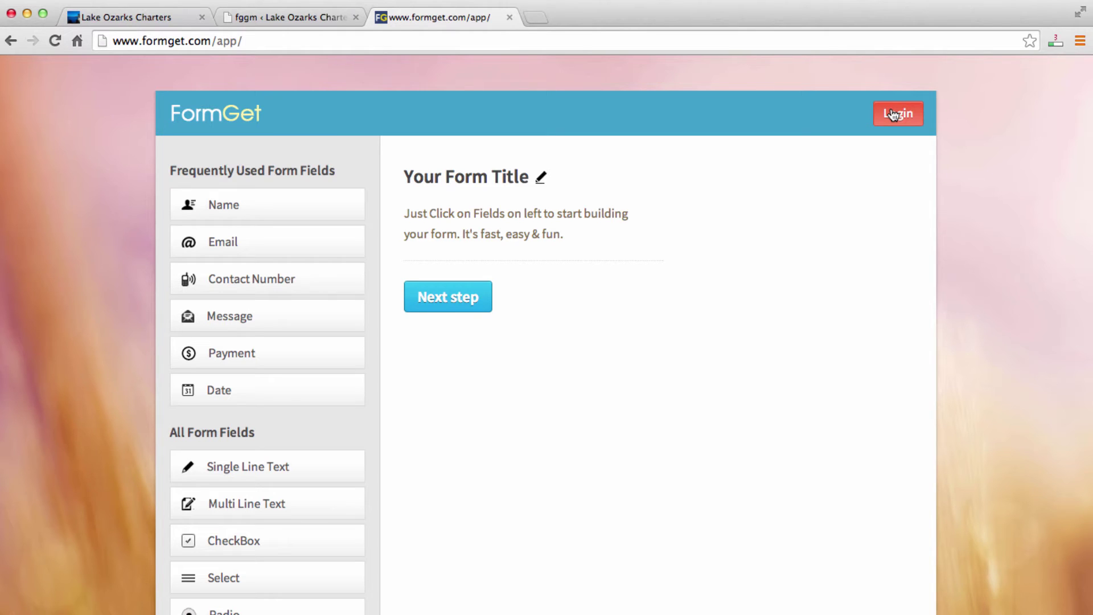
Back in the WordPress builder, switch the account prompt to Sign in.
click(300, 16)
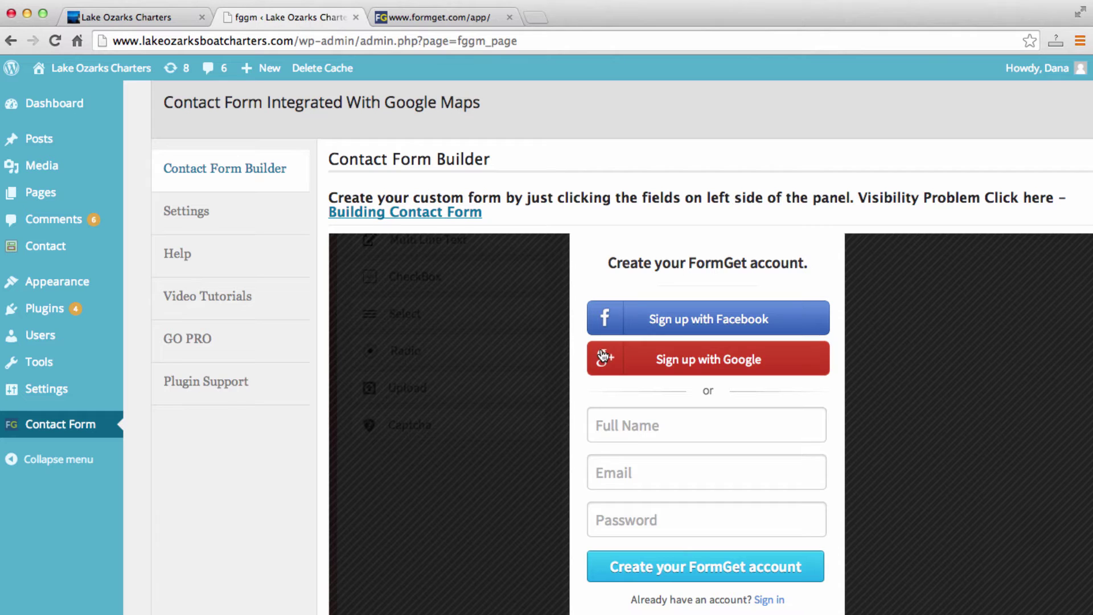
scroll(680, 438, down, 1)
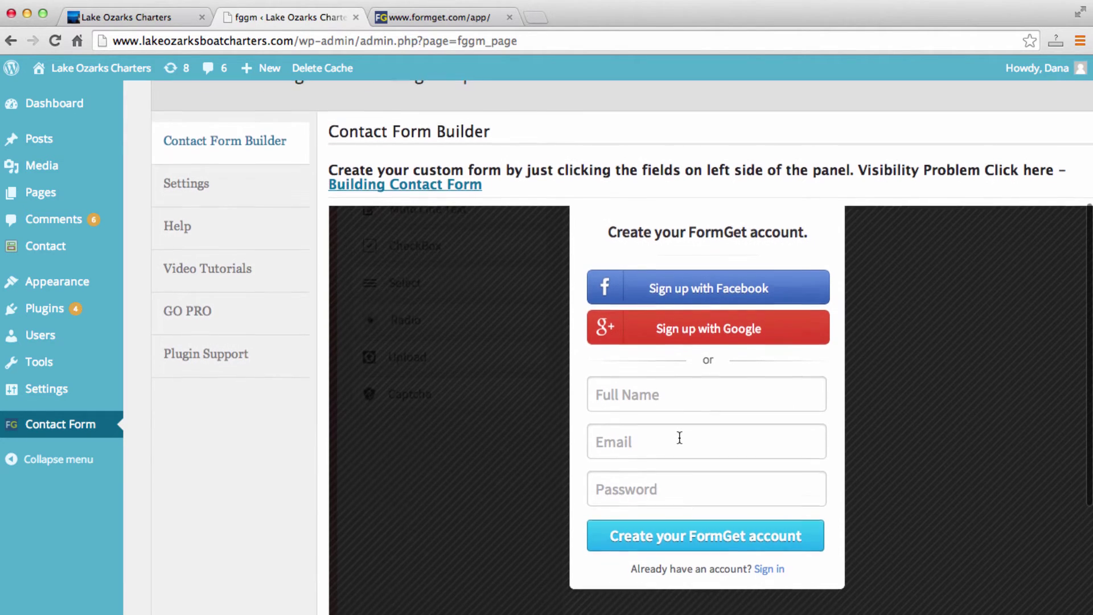
click(776, 566)
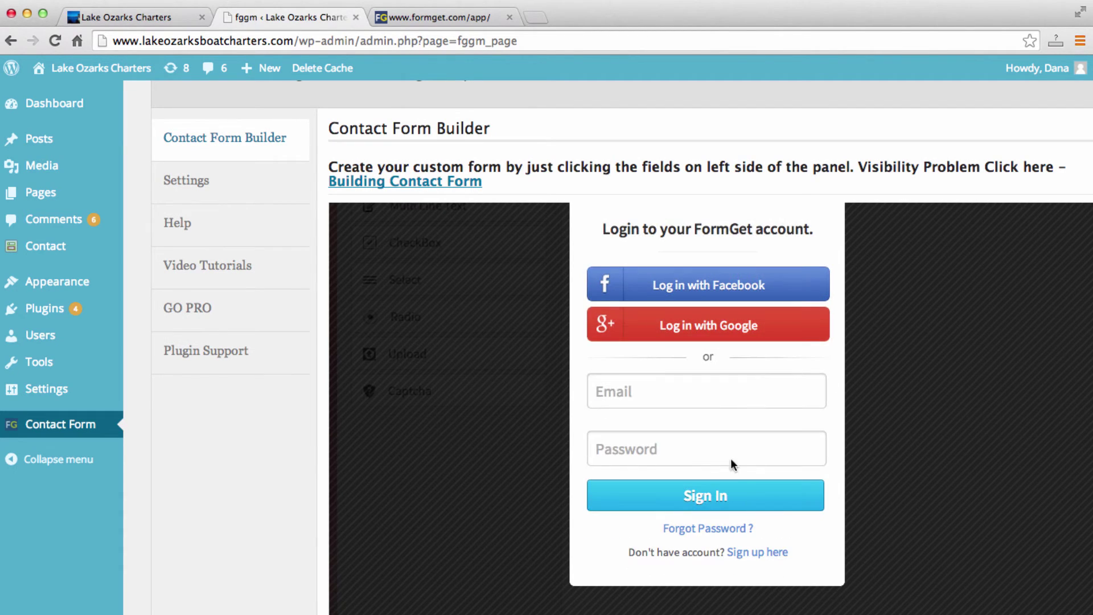
Enter the account email and password and sign in to FormGet.
click(717, 393)
text(lake)
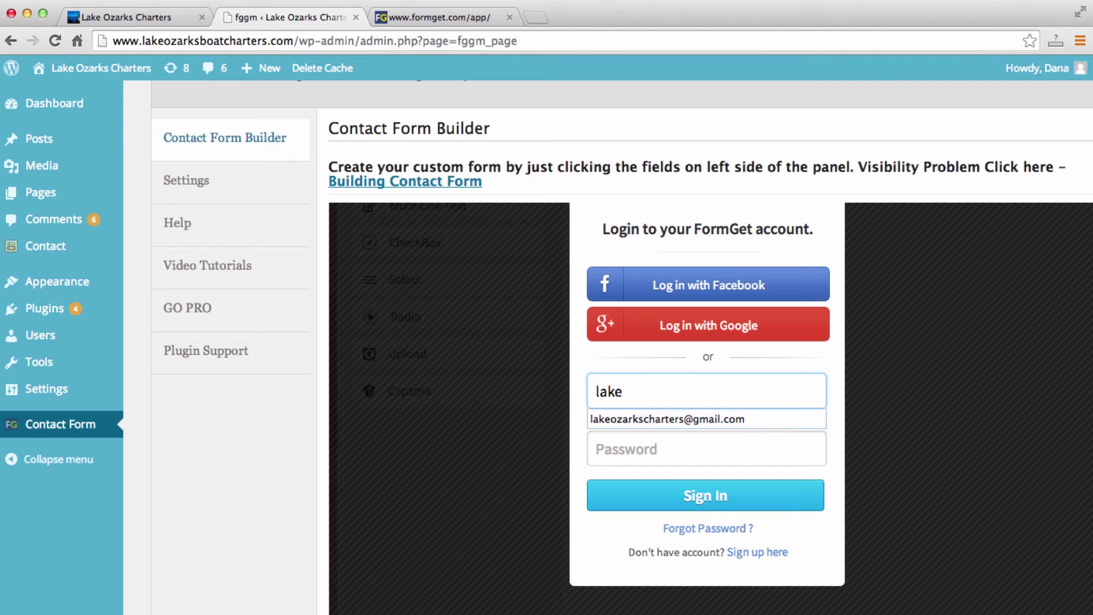
key(Down)
key(Tab)
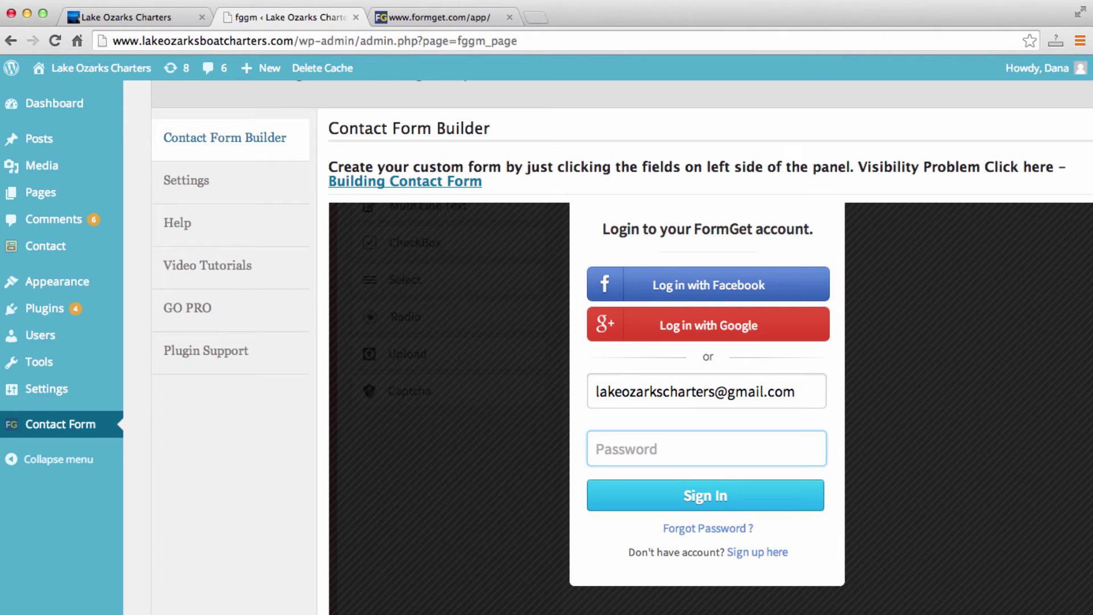
text(••••••)
click(733, 493)
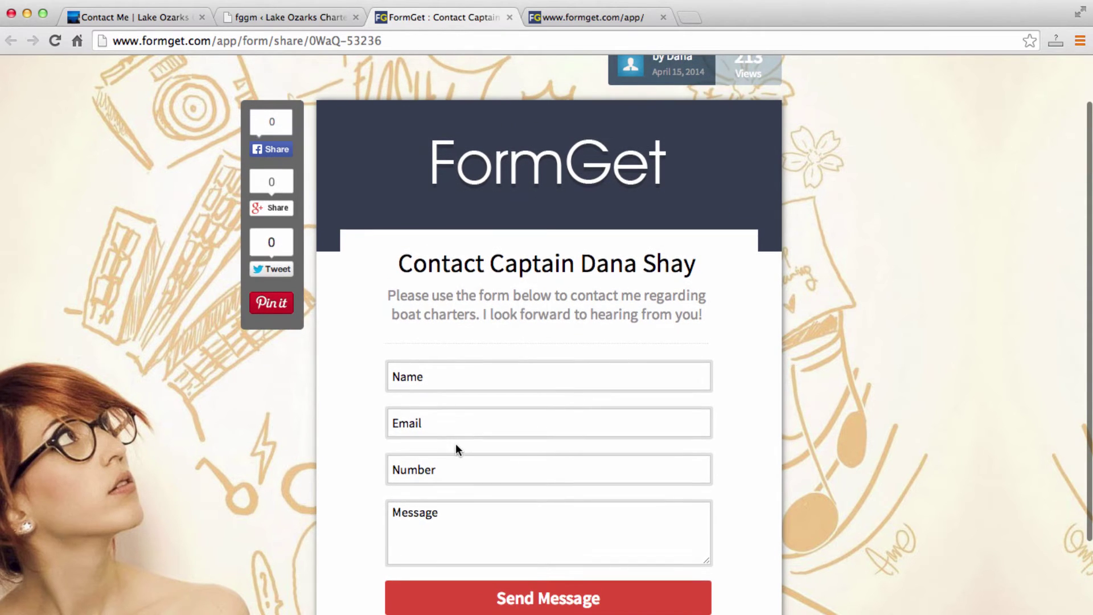
Close the FormGet form preview to return to the dashboard listing the contact form.
click(510, 17)
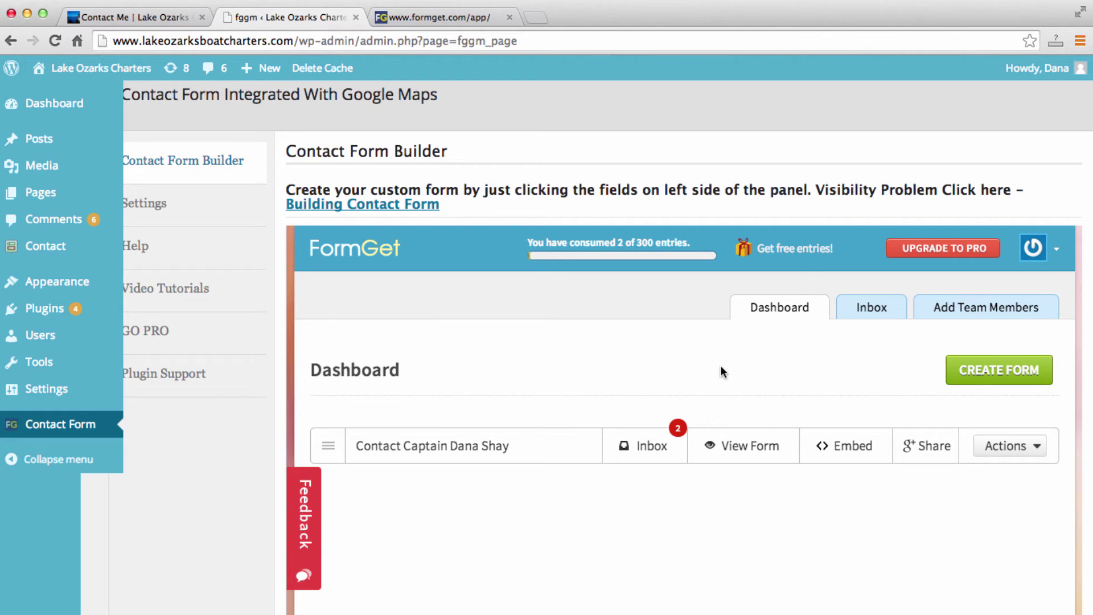
Copy the Embed Form 1 iframe code, which includes header and footer, then go to the Pages list.
click(843, 452)
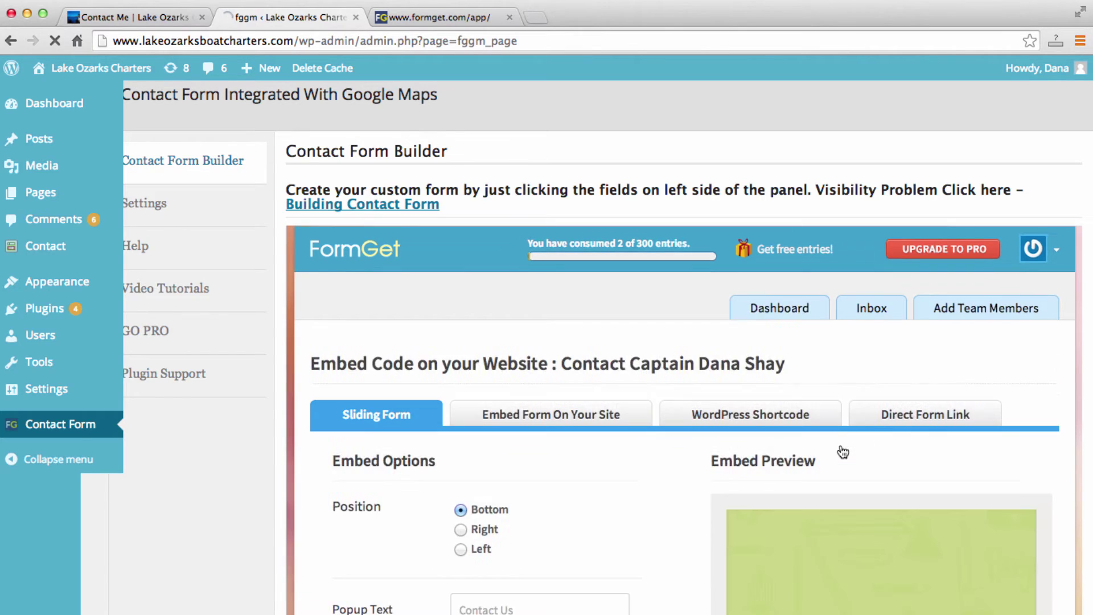
scroll(596, 507, down, 2)
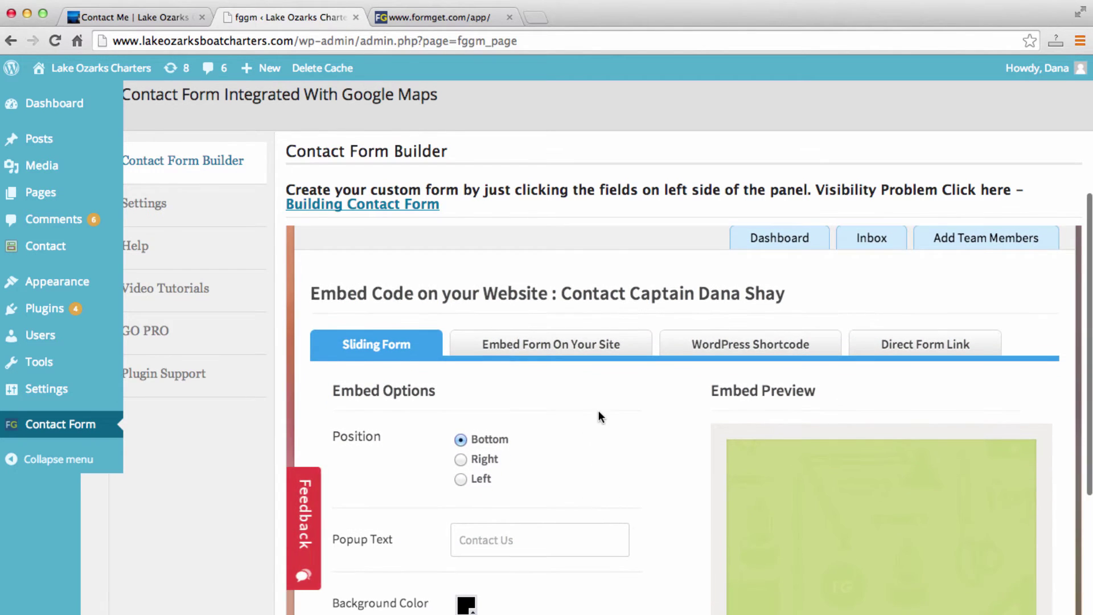
click(605, 356)
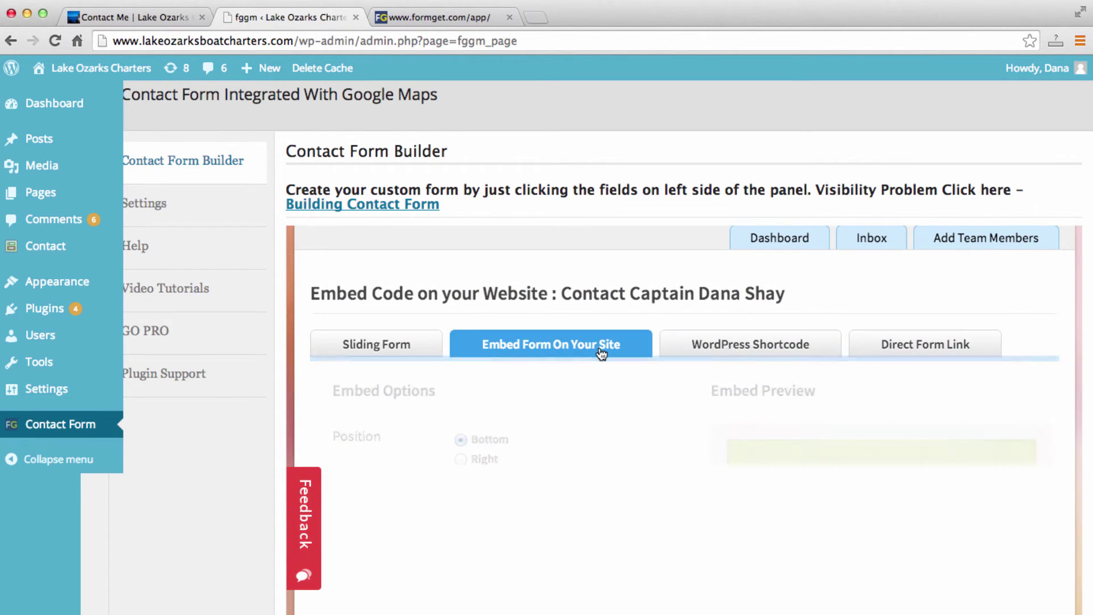
scroll(678, 448, down, 4)
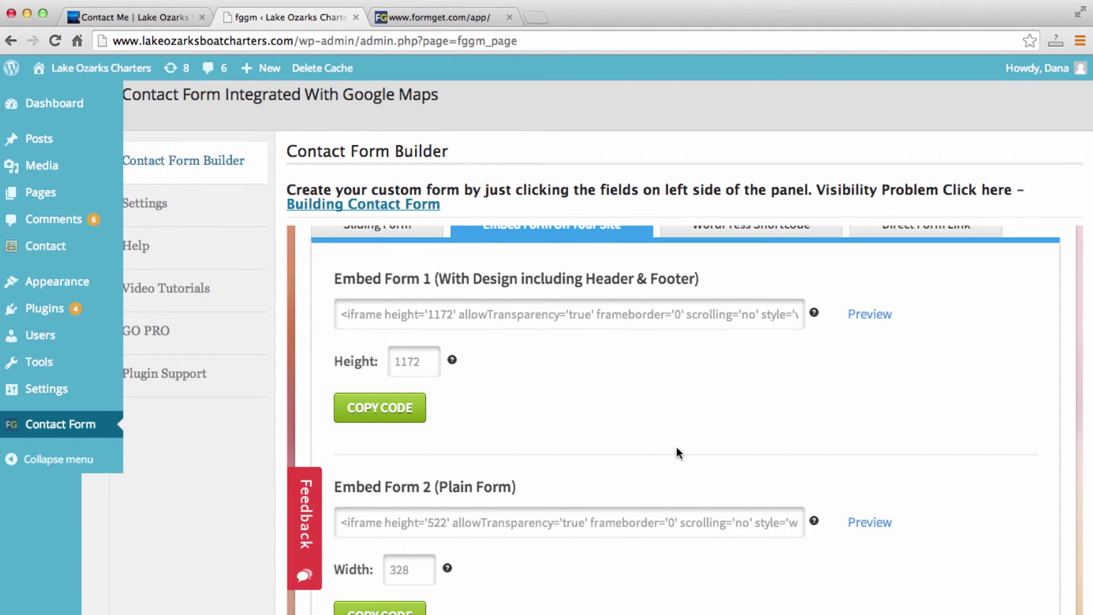
scroll(714, 357, up, 1)
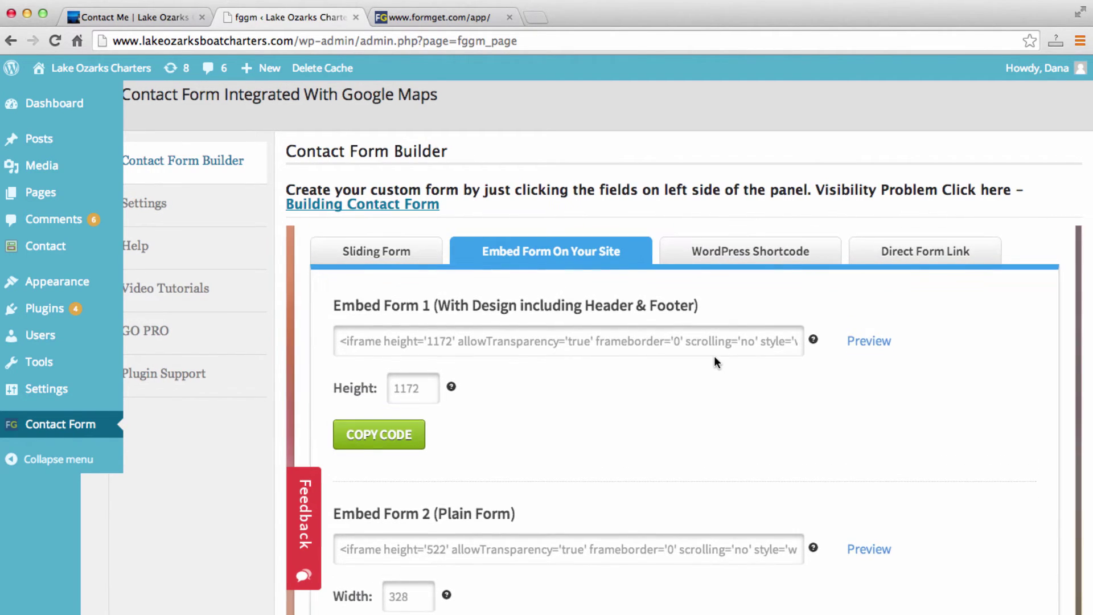
click(386, 440)
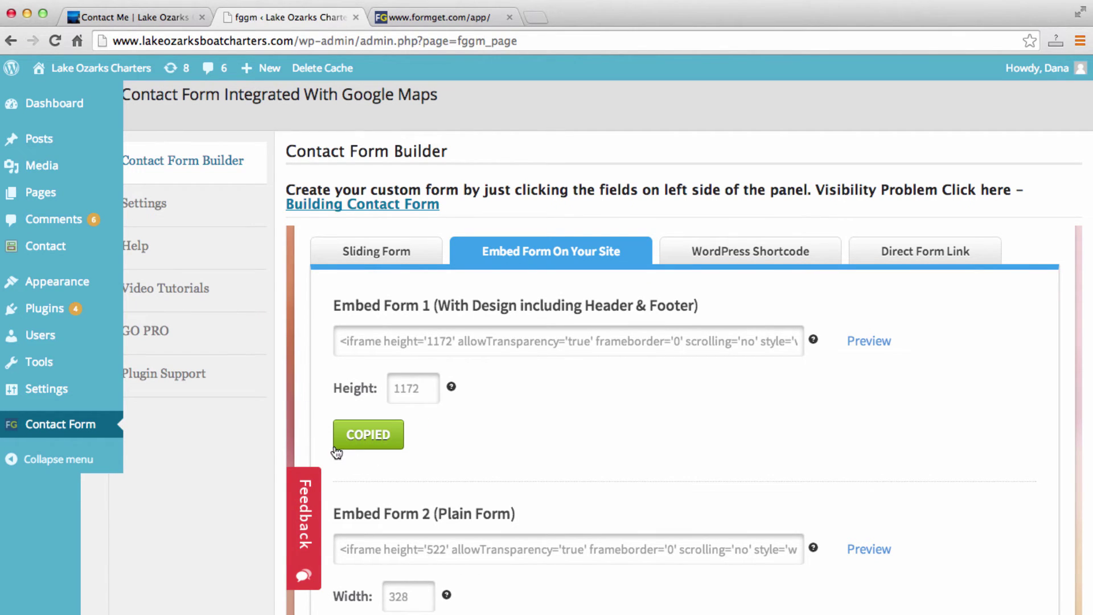
click(56, 203)
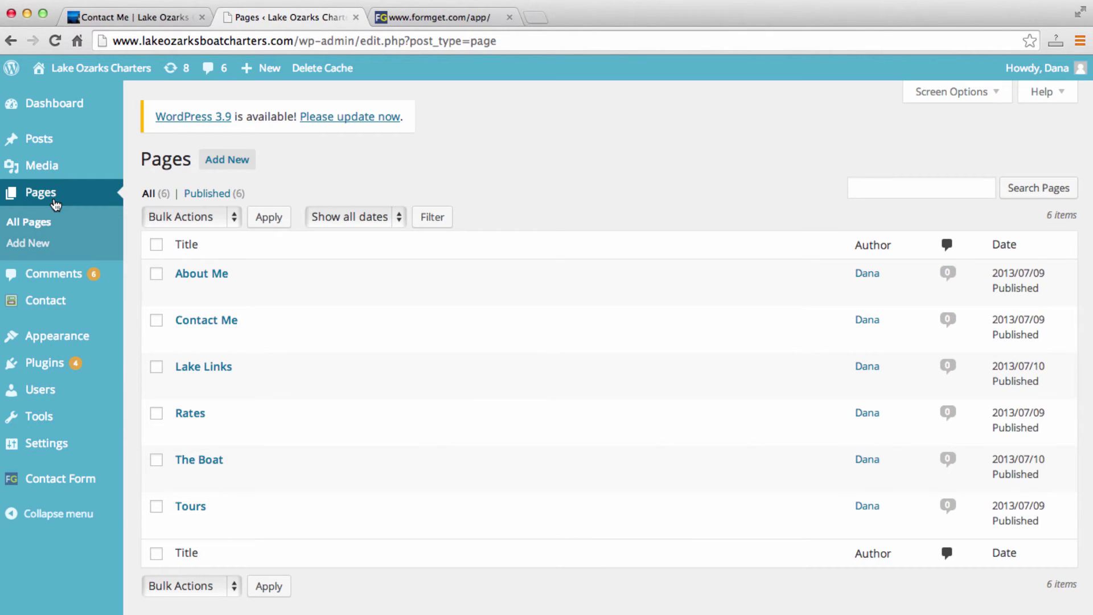
In the Contact Me page's Text editor, replace all content with the FormGet iframe code and update.
mouse_move(177, 308)
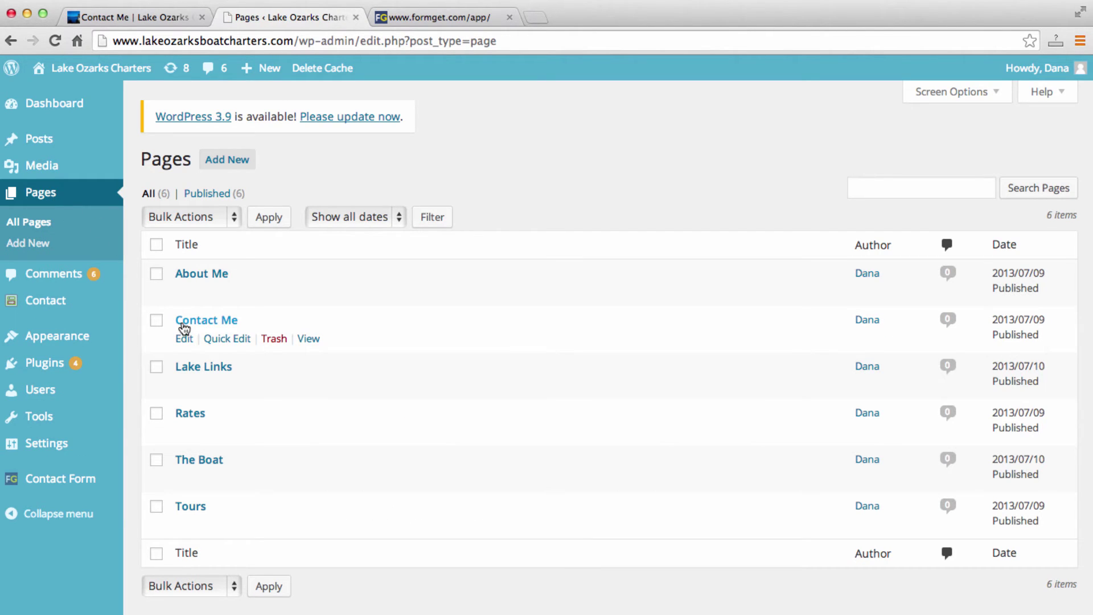
click(184, 329)
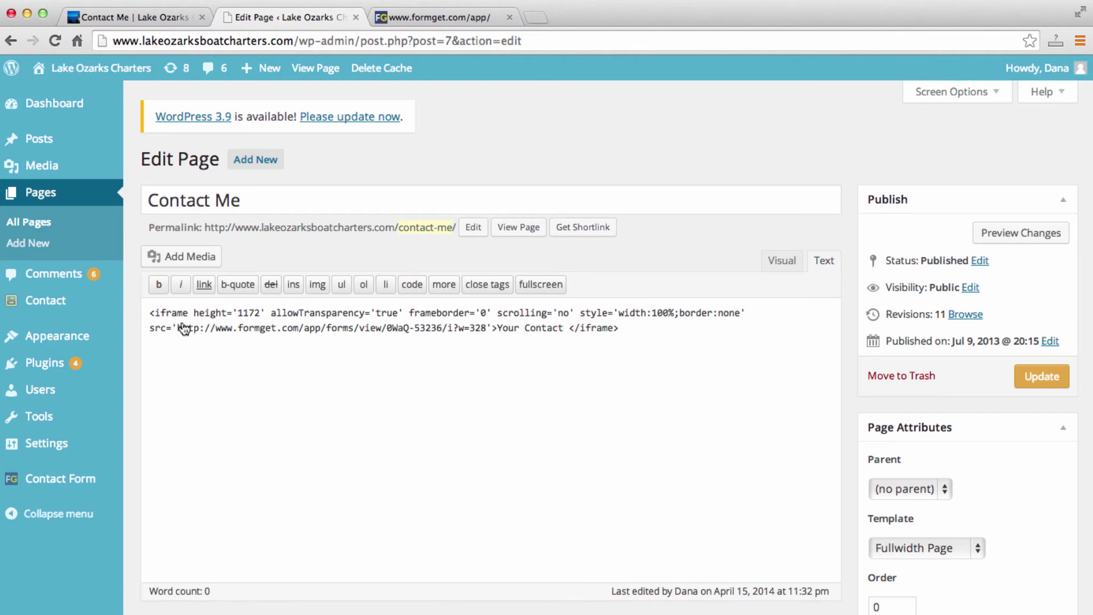
click(782, 261)
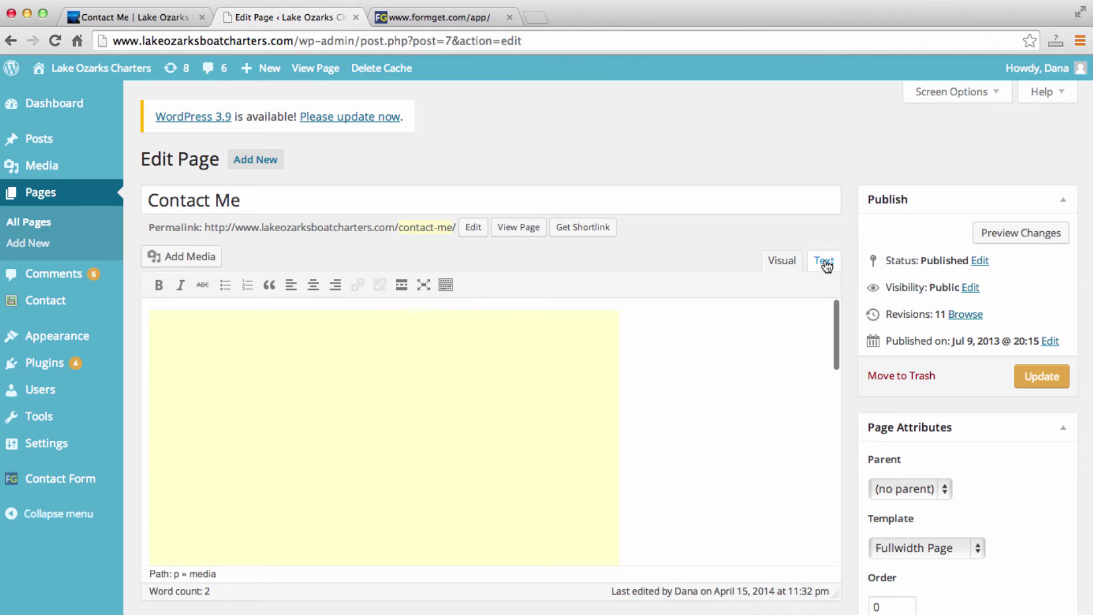
click(825, 264)
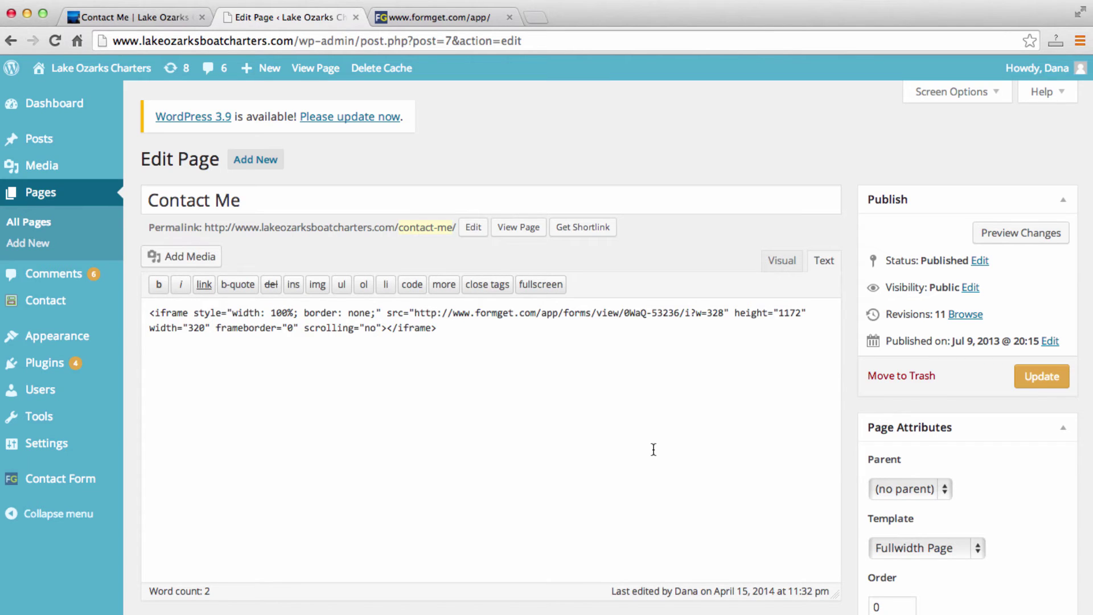
key(super+a)
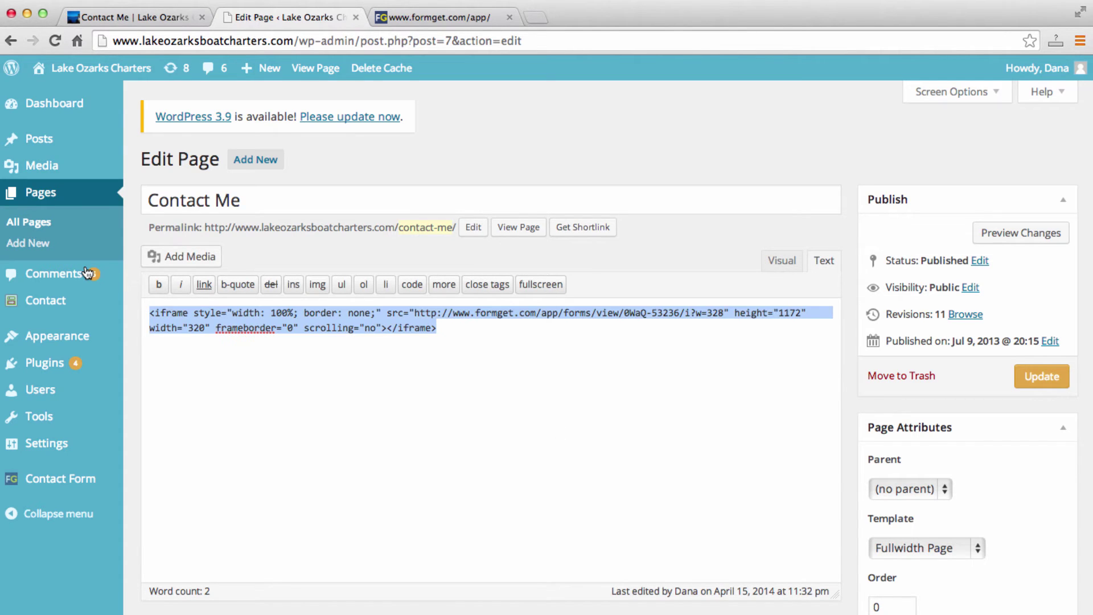
key(super+v)
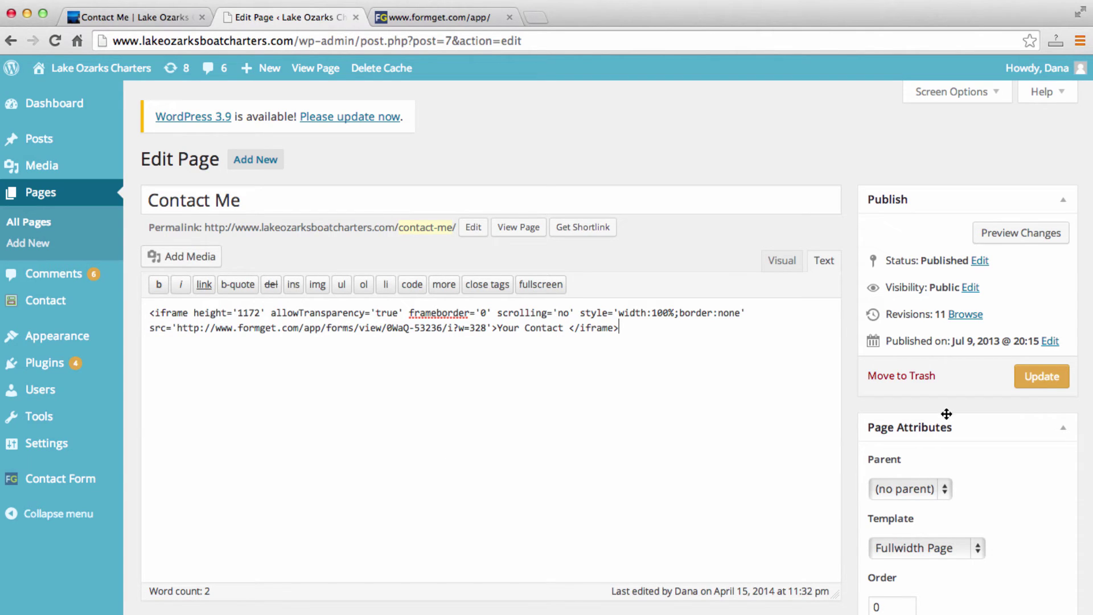
click(1041, 377)
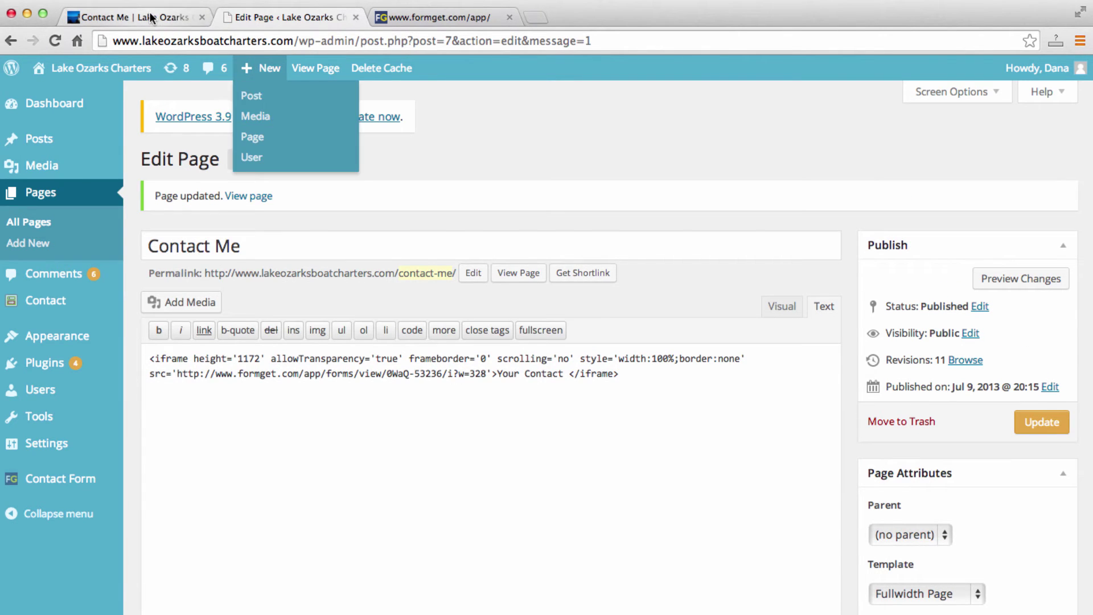
click(131, 17)
scroll(309, 312, up, 3)
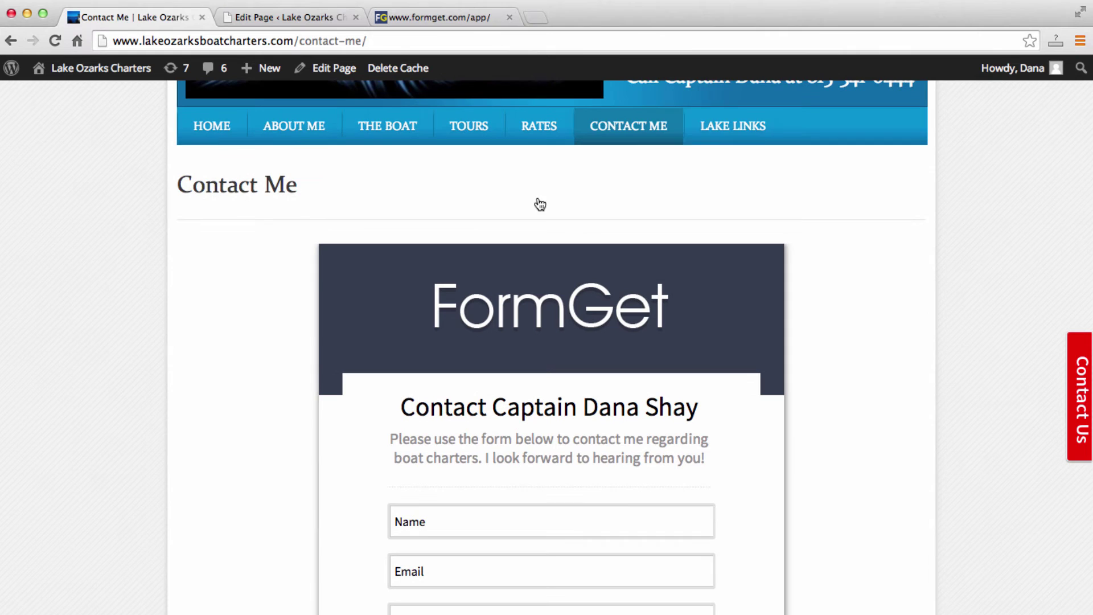
click(654, 124)
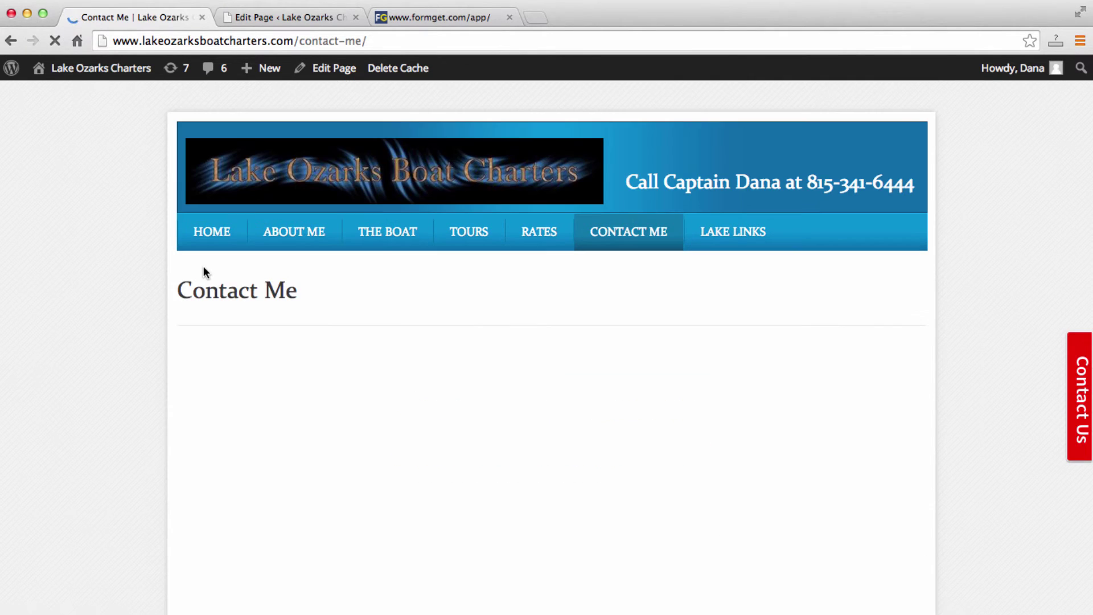
scroll(112, 323, down, 5)
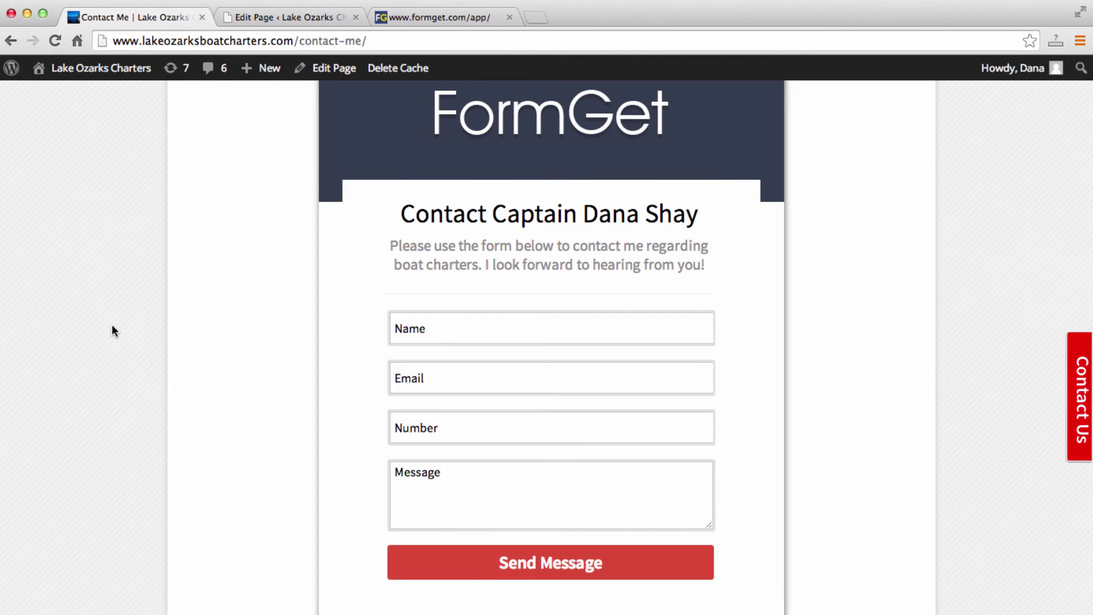
scroll(112, 326, up, 2)
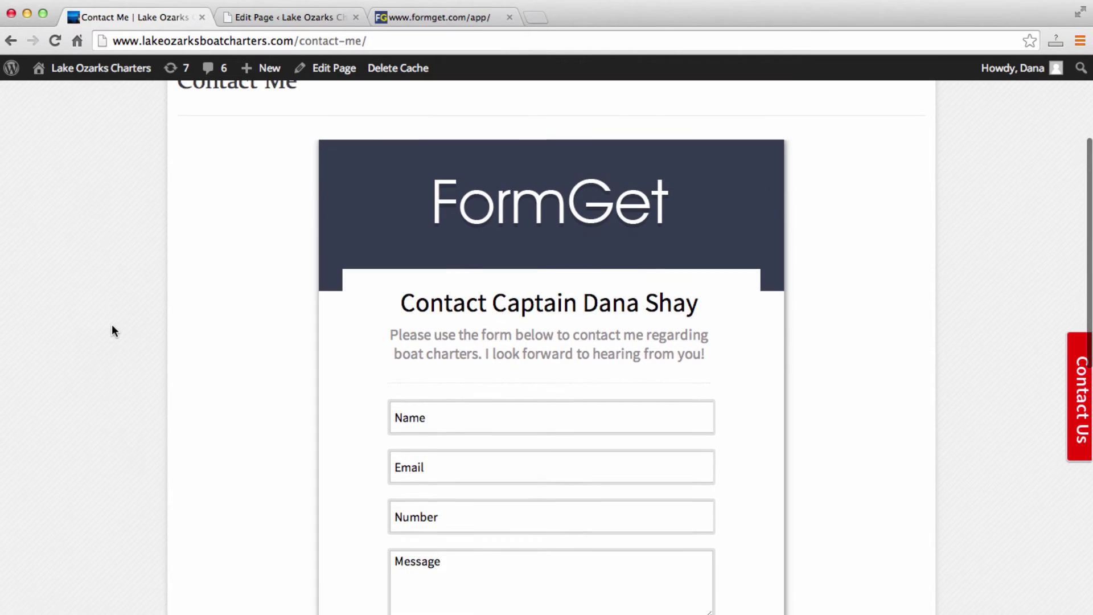
scroll(163, 252, up, 4)
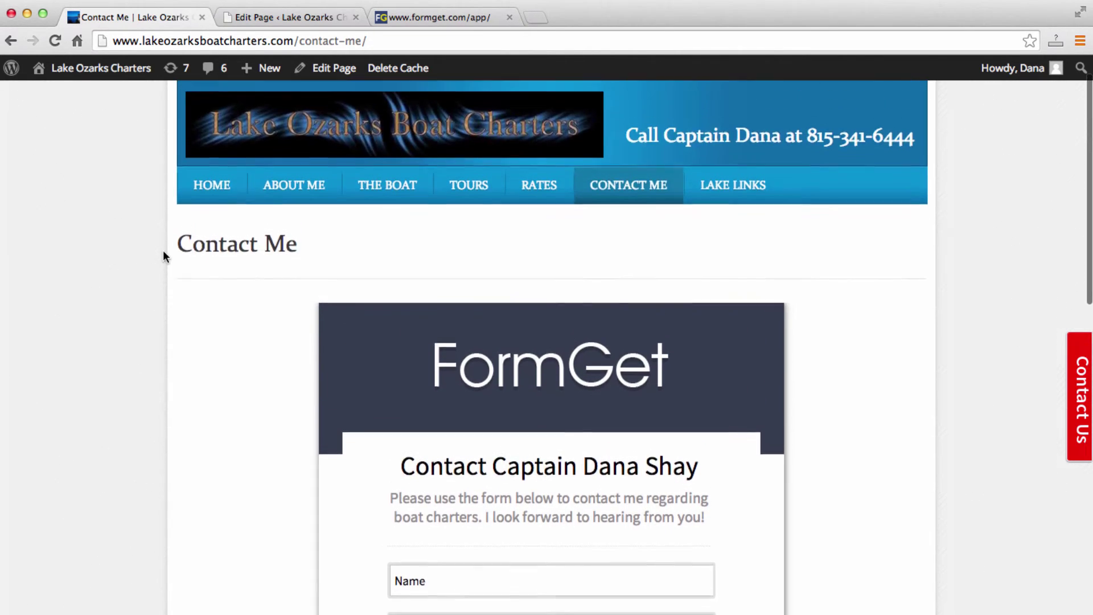
scroll(164, 254, down, 2)
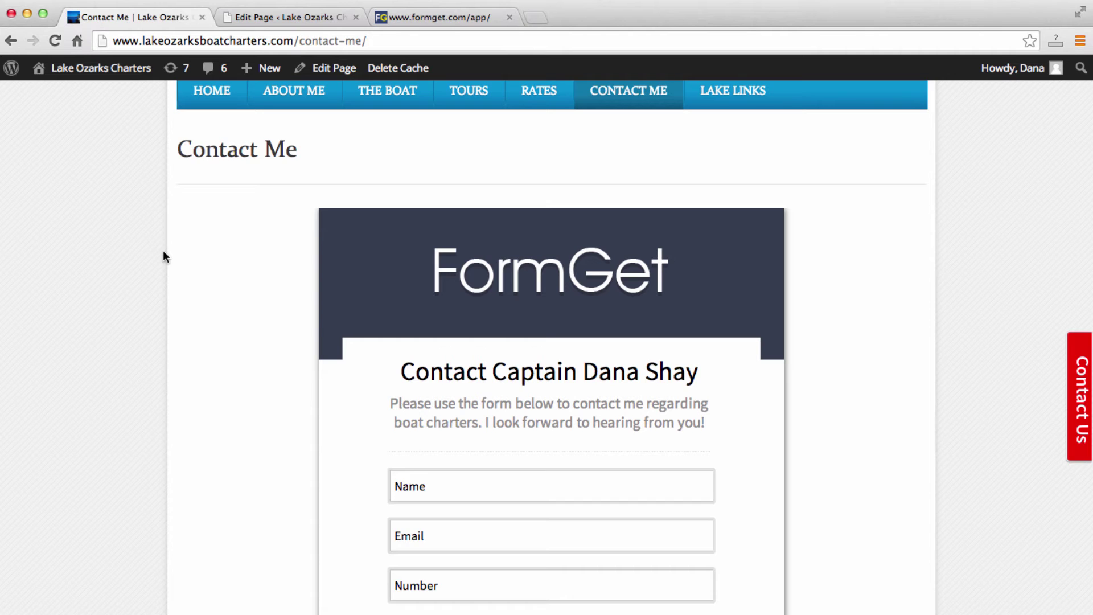
scroll(163, 252, down, 1)
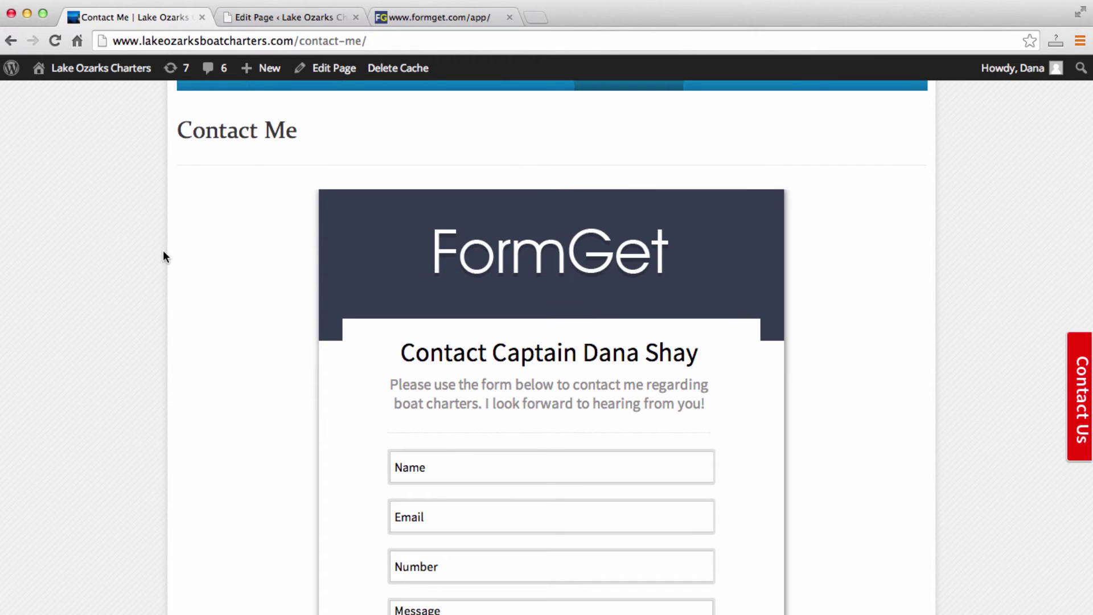
scroll(163, 252, down, 1)
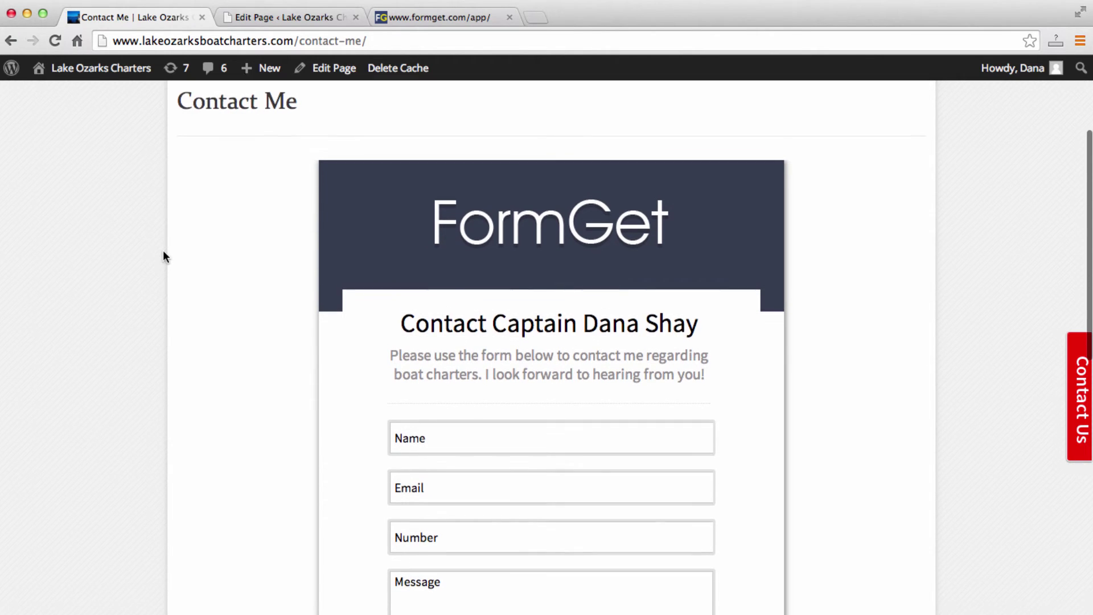
click(282, 17)
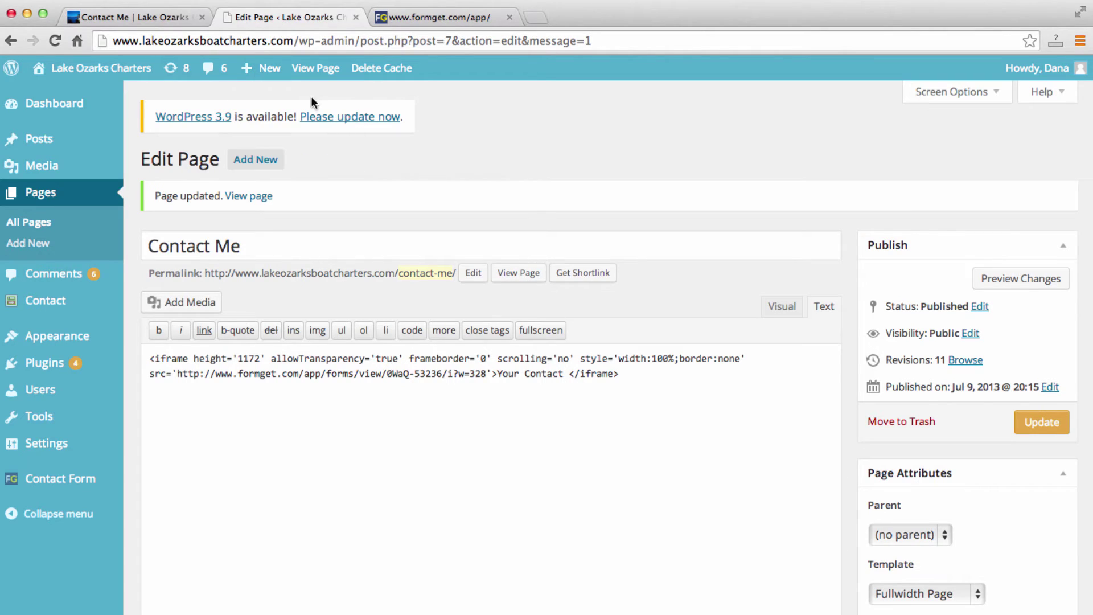
Scroll the fggm plugin settings down to the address and map iframe fields, then view the live Contact Me page.
click(35, 482)
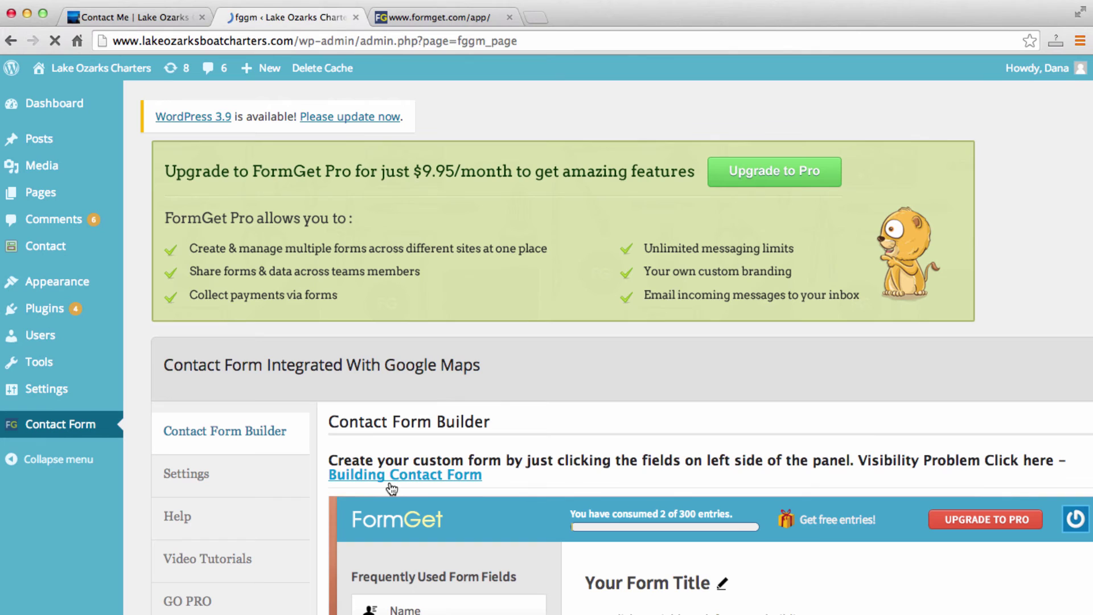
scroll(319, 504, down, 5)
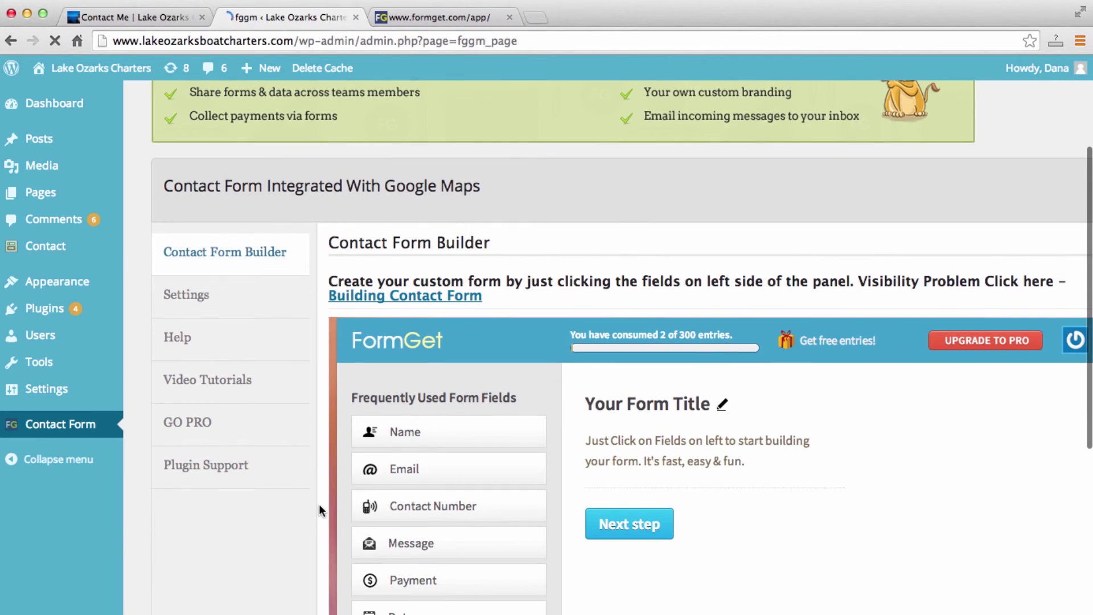
click(229, 318)
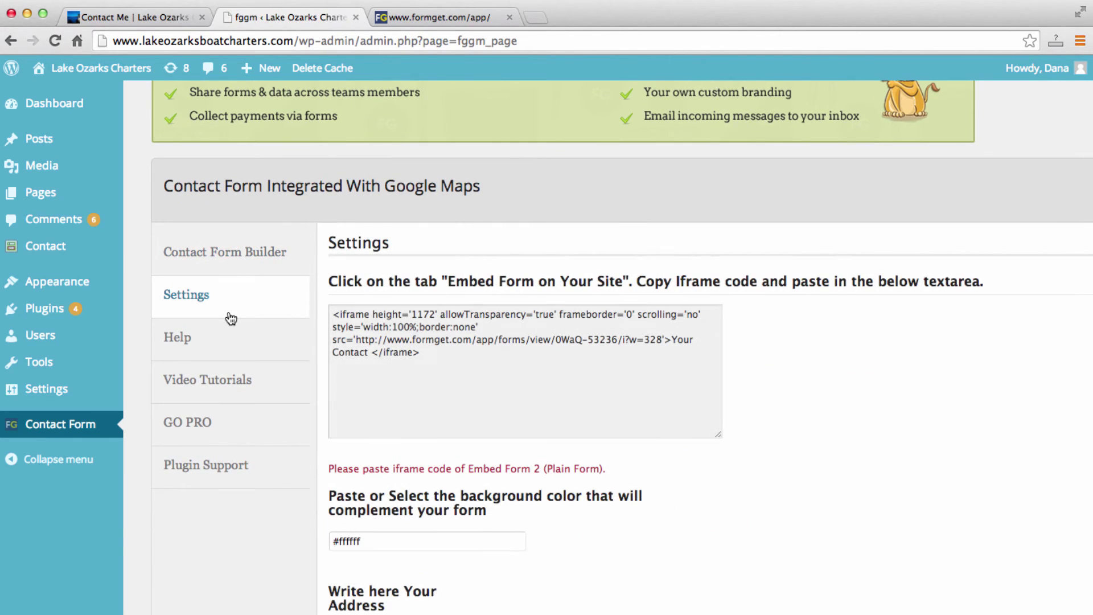
scroll(776, 346, down, 5)
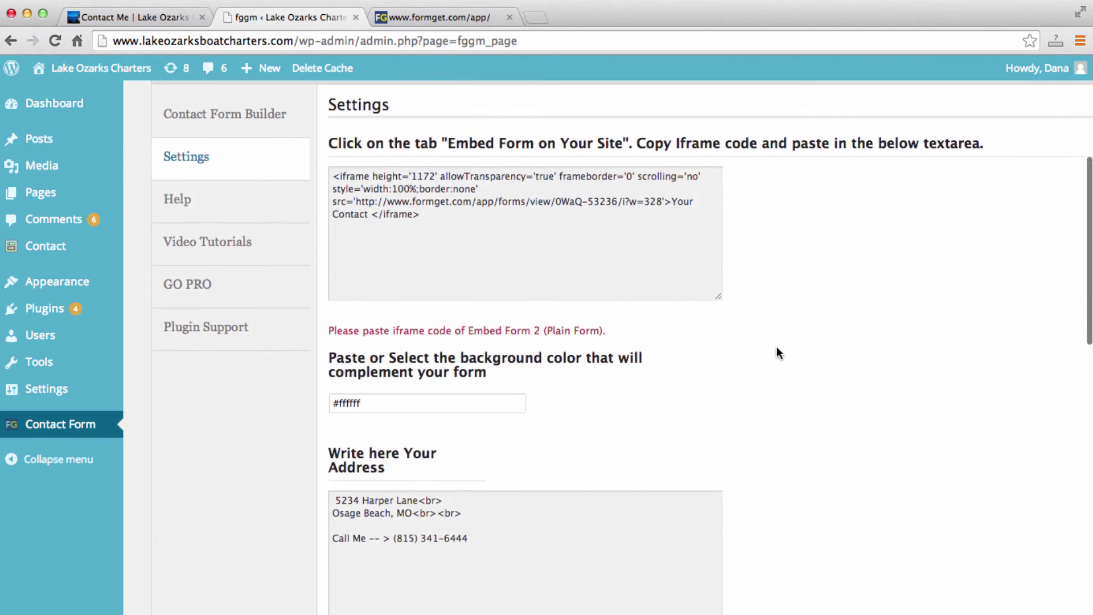
scroll(776, 346, down, 3)
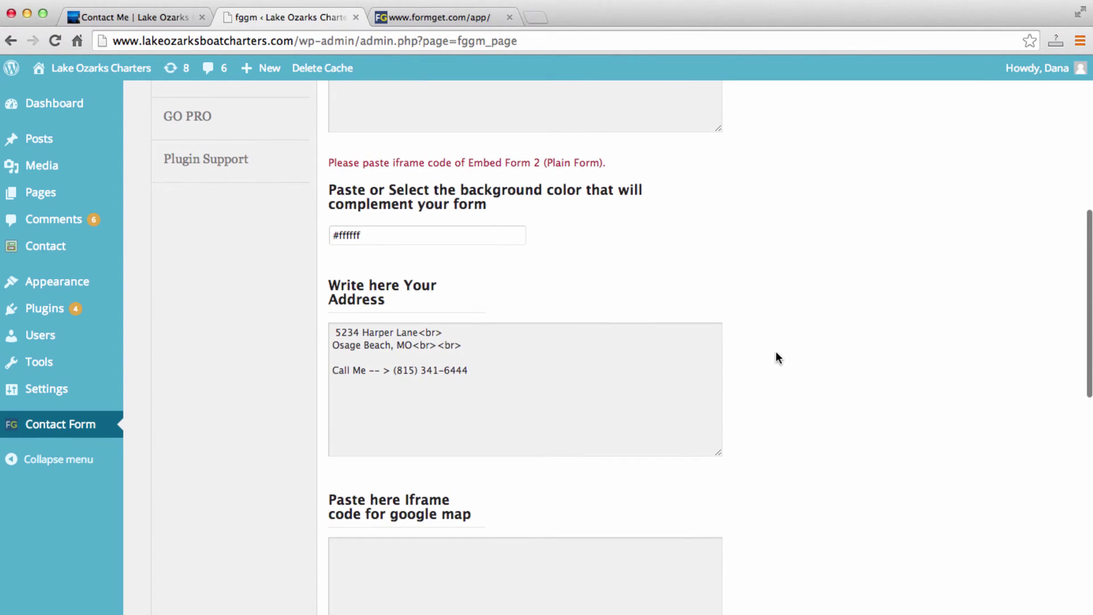
scroll(495, 377, down, 3)
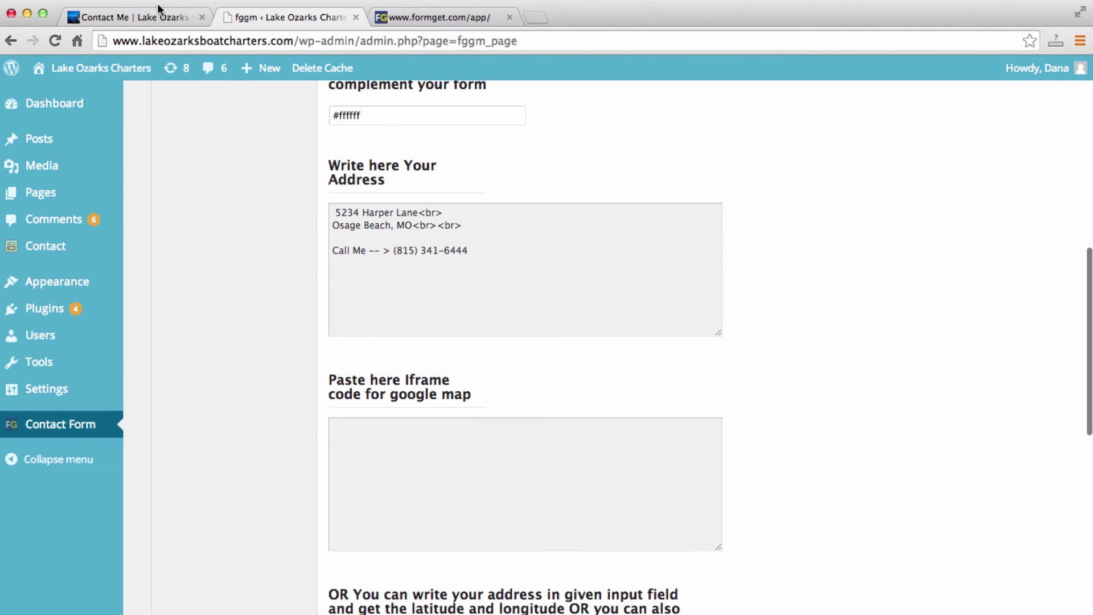
click(139, 22)
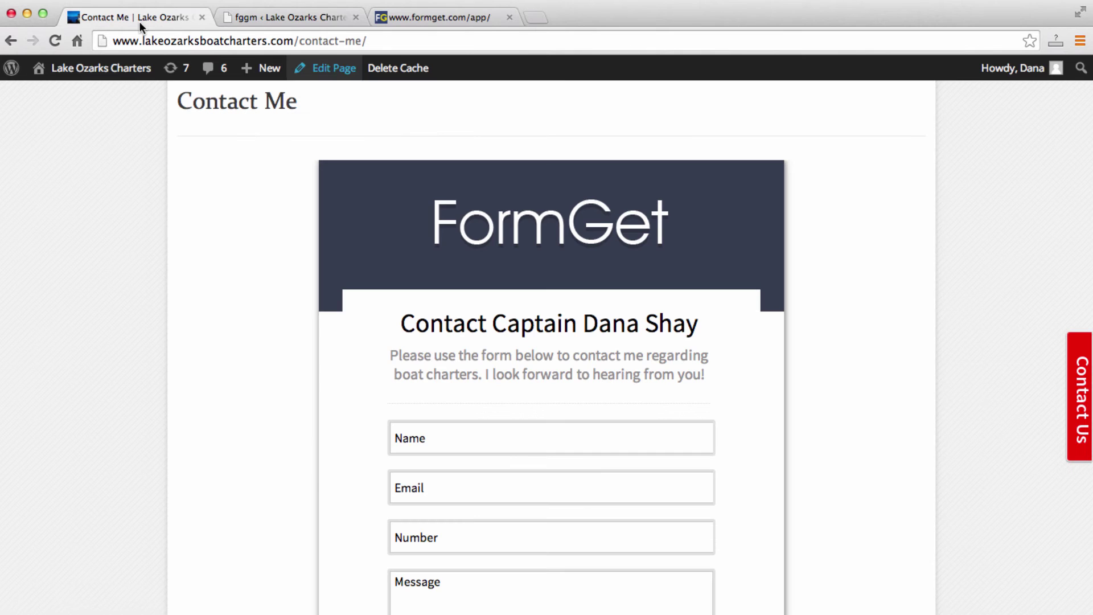
Open the red Contact Us side-tab popup and review its street address.
click(1078, 415)
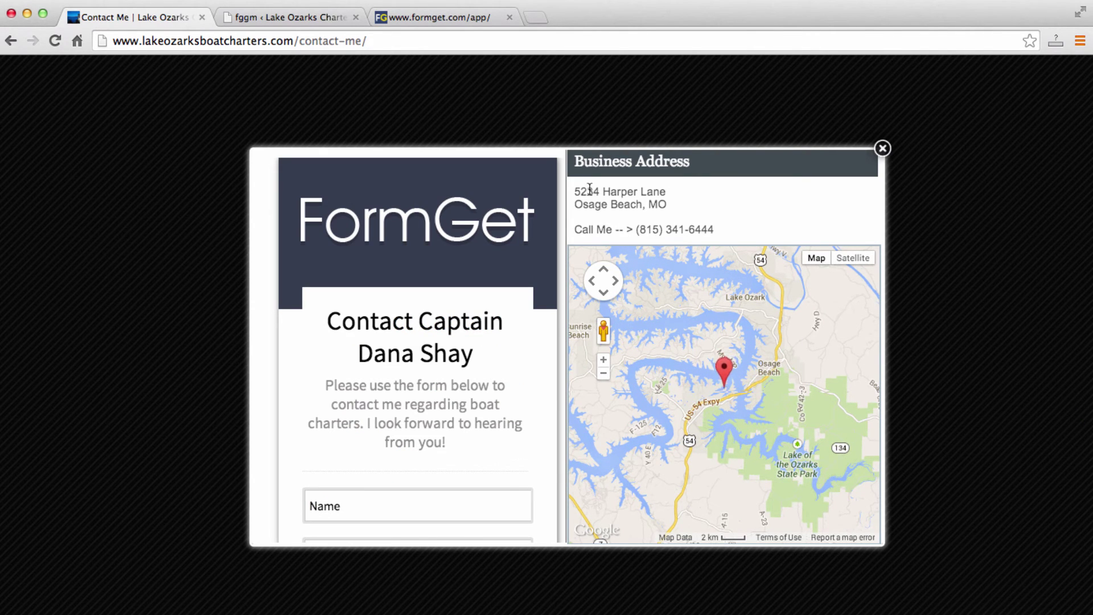
drag(575, 191, 662, 193)
click(686, 203)
Compare the plugin's business address field with the popup, then scroll to the latitude/longitude settings.
click(283, 20)
click(533, 240)
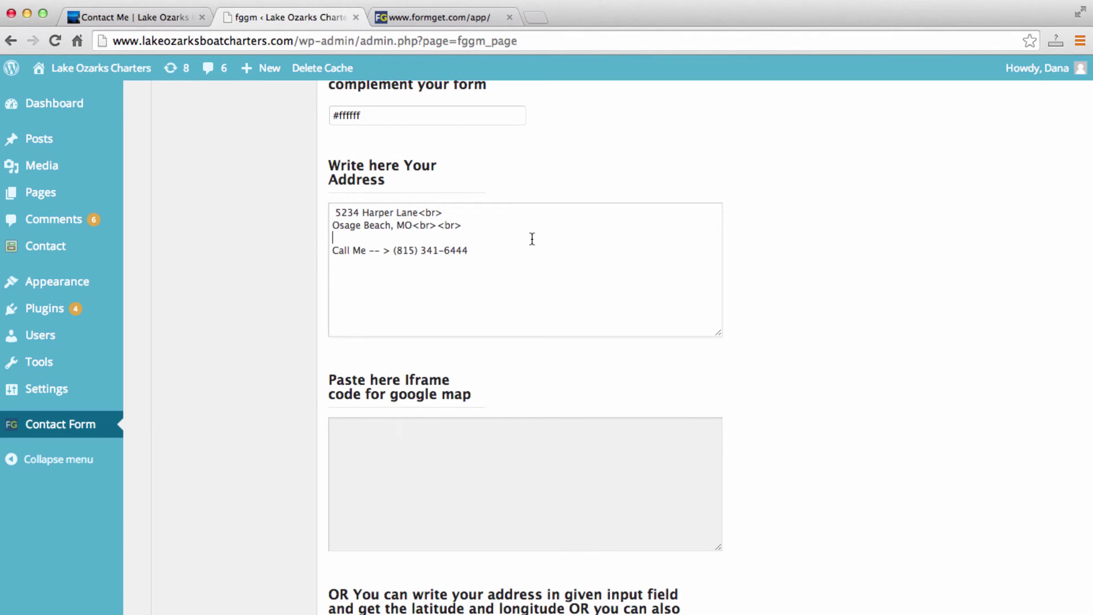
click(132, 10)
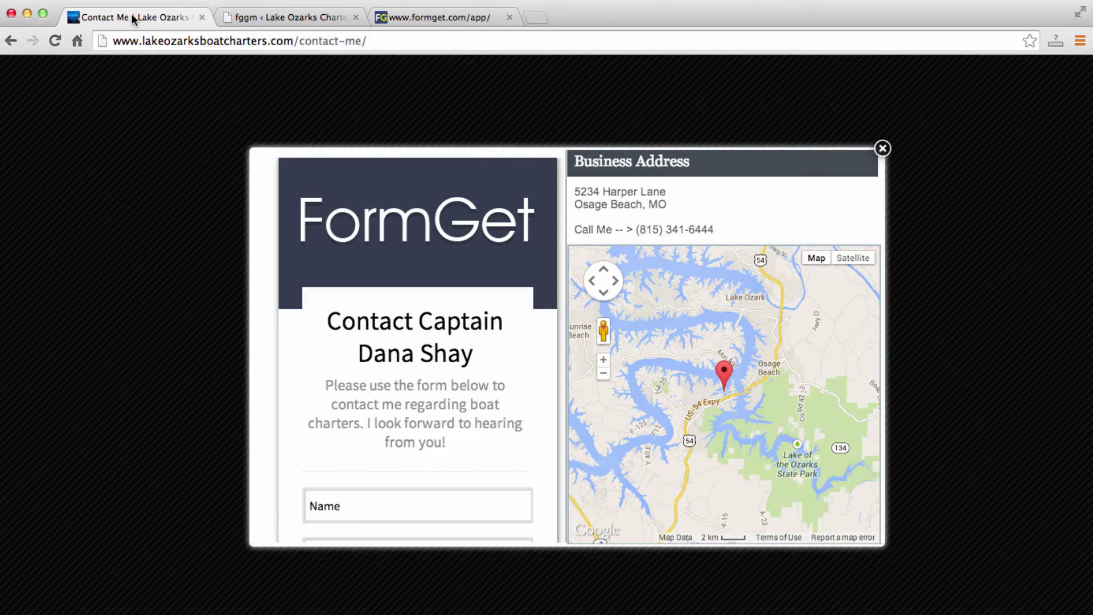
click(237, 19)
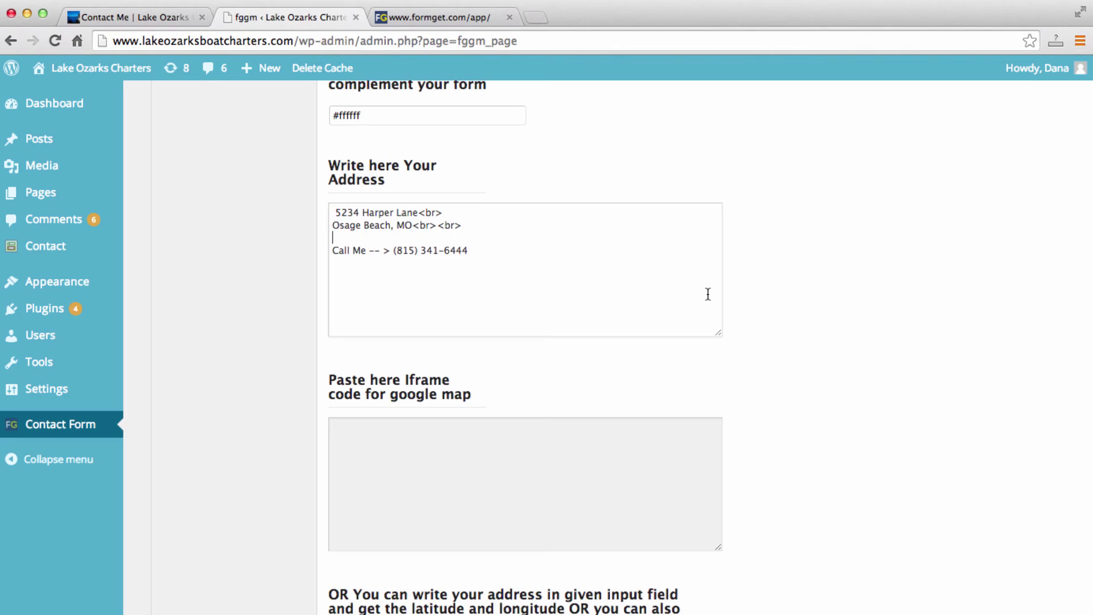
scroll(870, 328, down, 5)
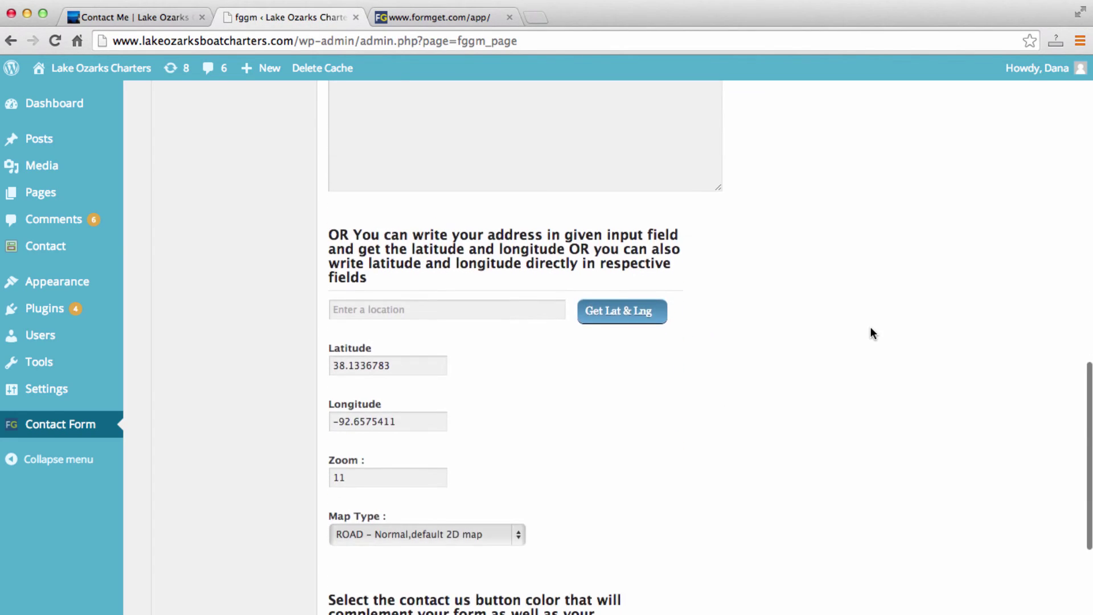
scroll(871, 328, down, 1)
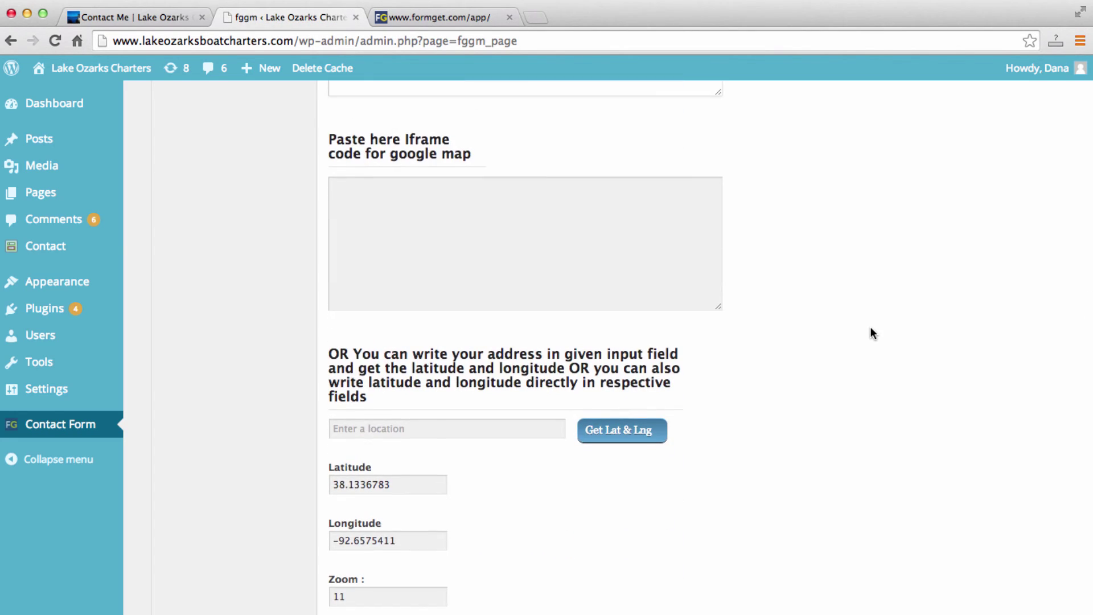
scroll(872, 333, down, 3)
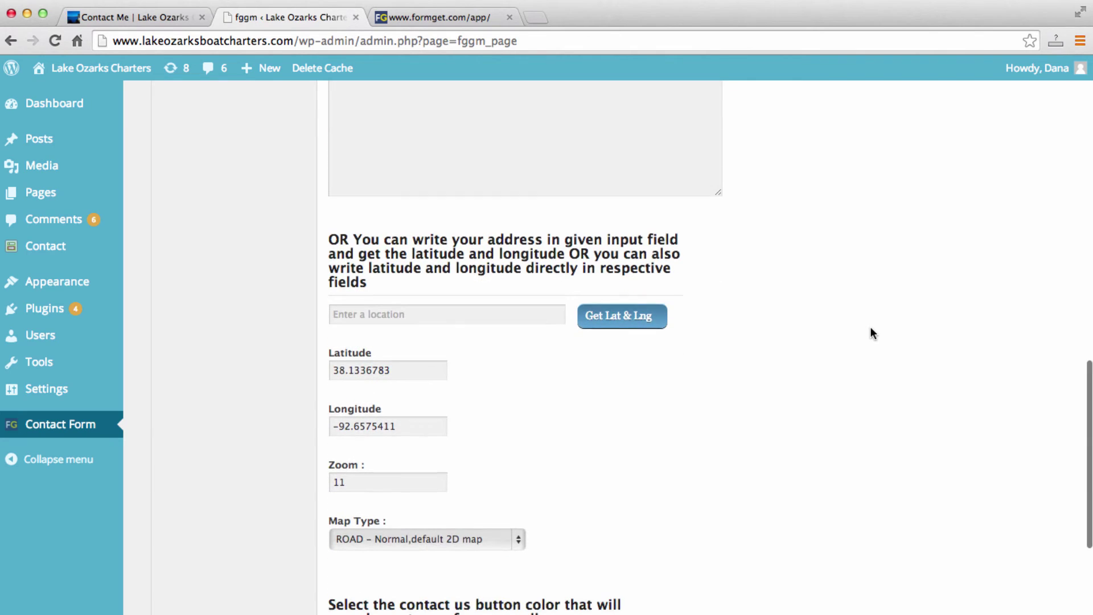
click(436, 315)
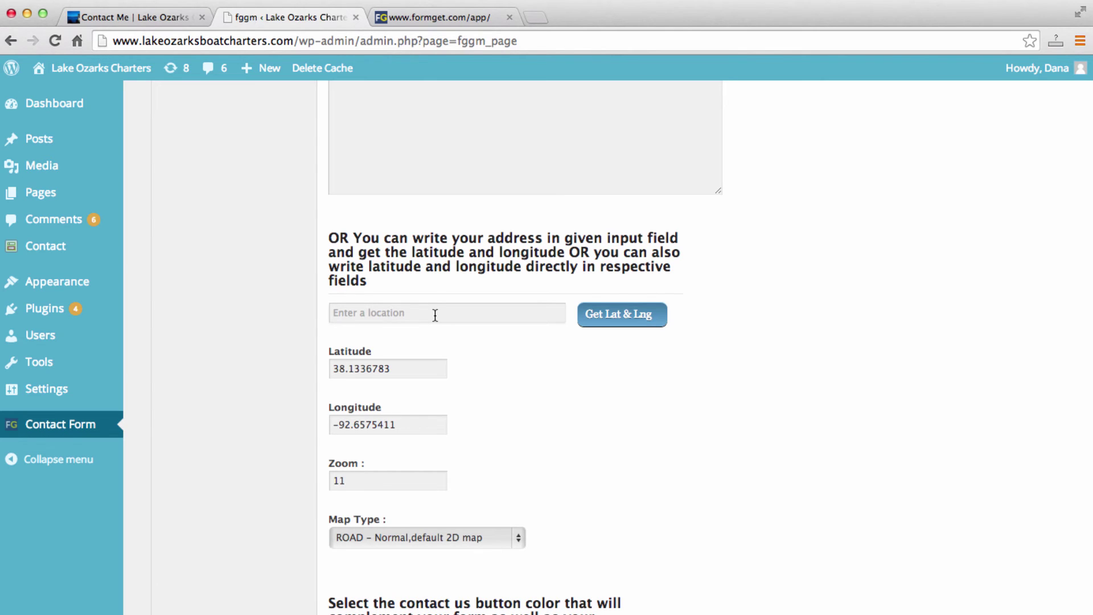
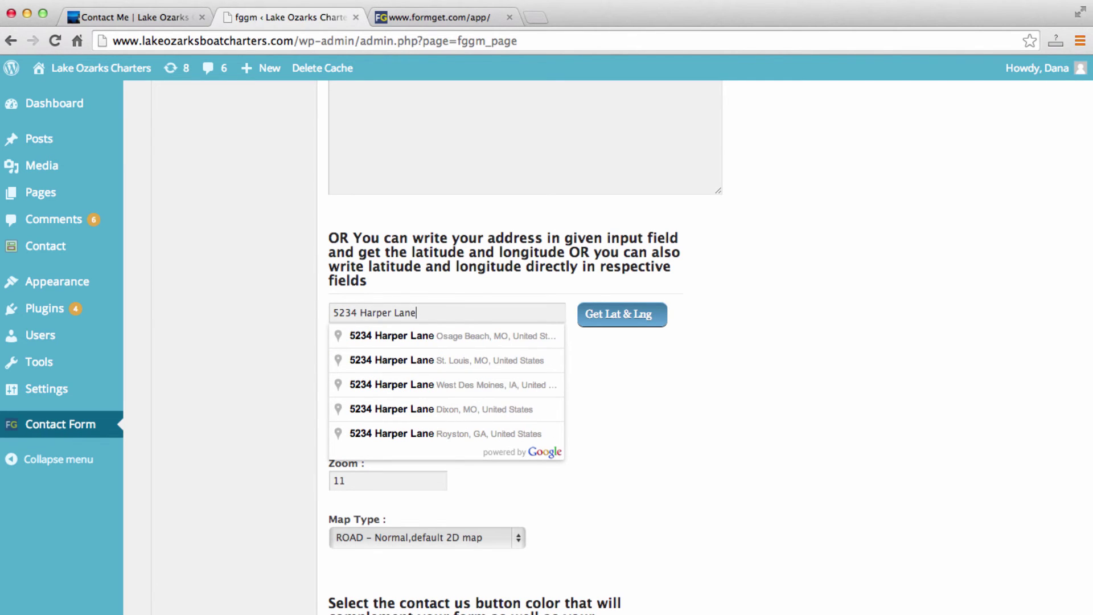
click(446, 337)
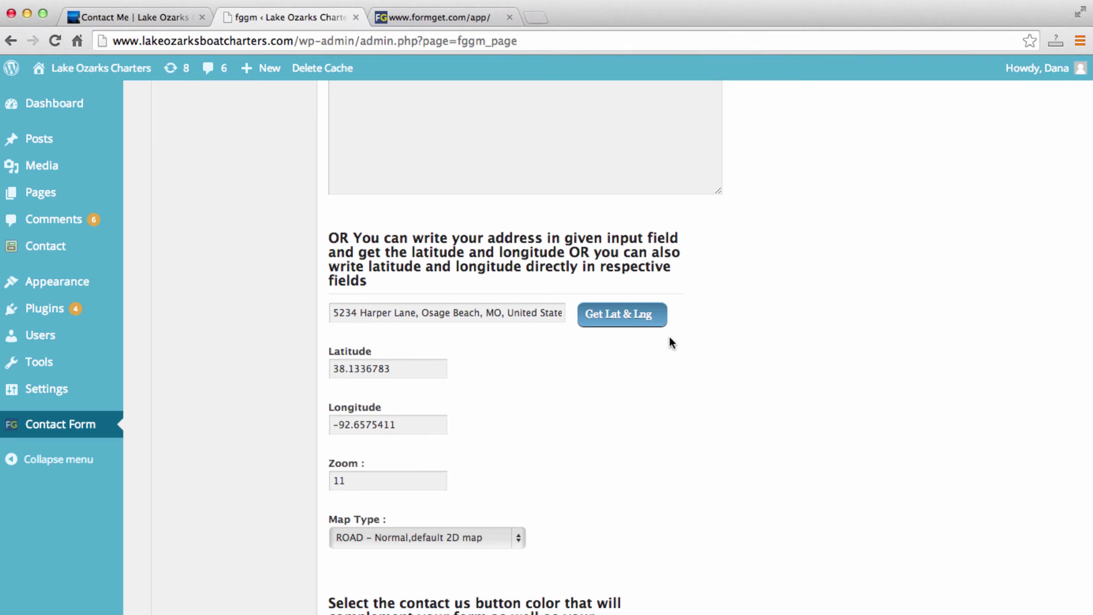
click(640, 314)
Change the side tab's button text from 'Contact Us' to 'Contact Me'.
scroll(704, 328, down, 5)
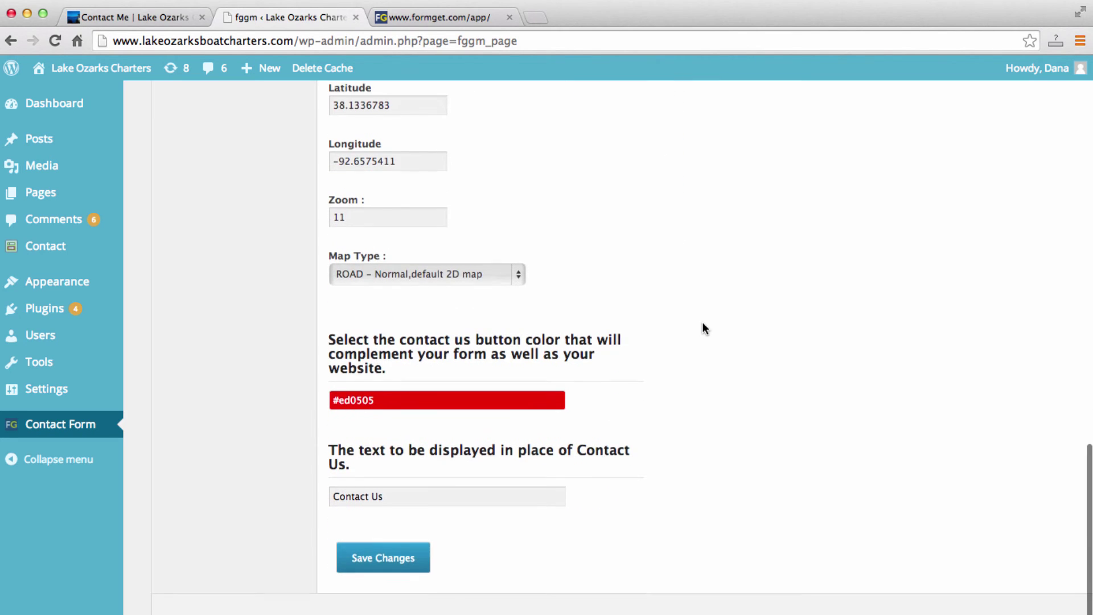
click(486, 494)
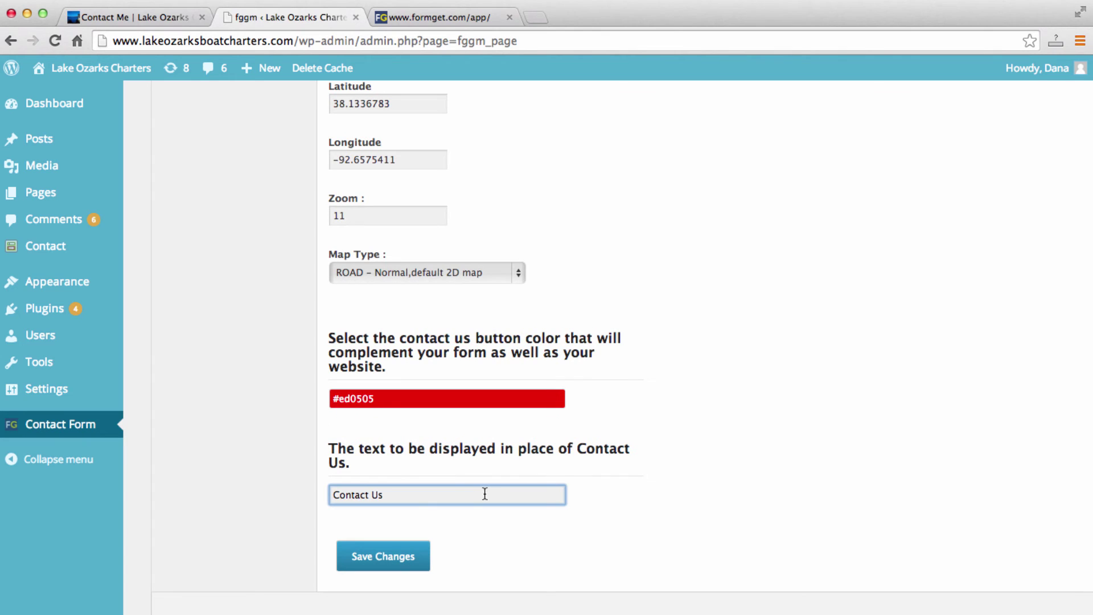
click(163, 22)
click(883, 149)
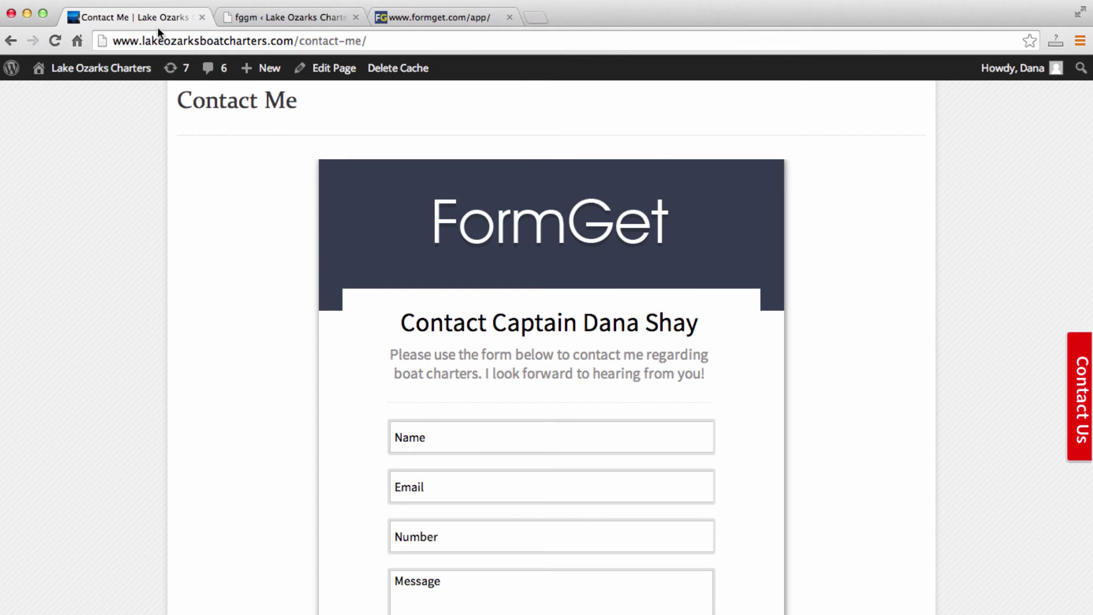
click(271, 16)
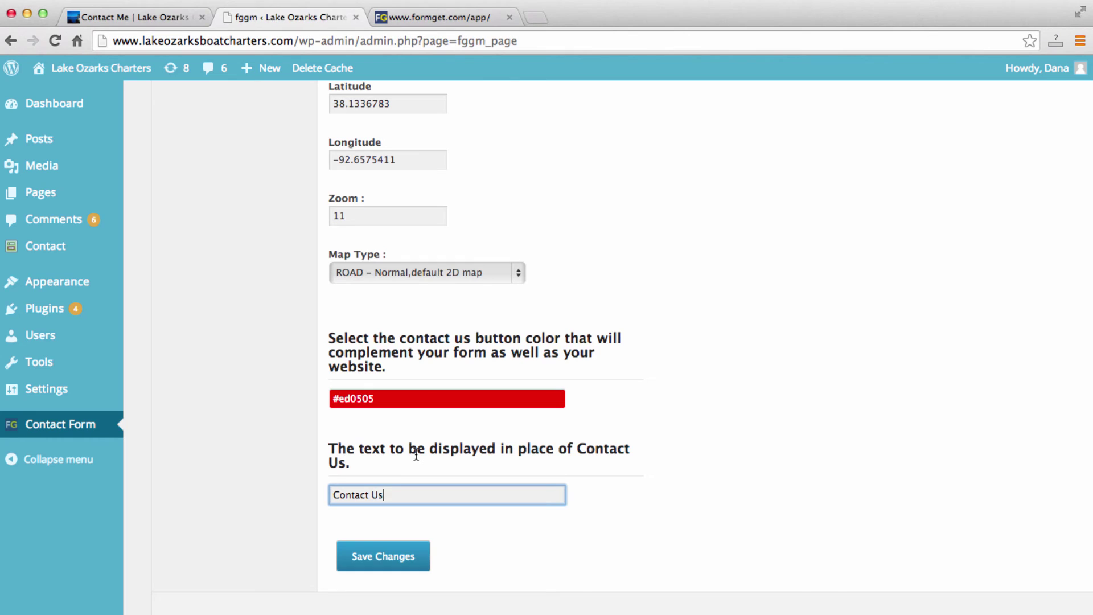
key(BackSpace)
key(BackSpace)
Keep the button colour red #ed0505 and save the plugin settings.
click(415, 399)
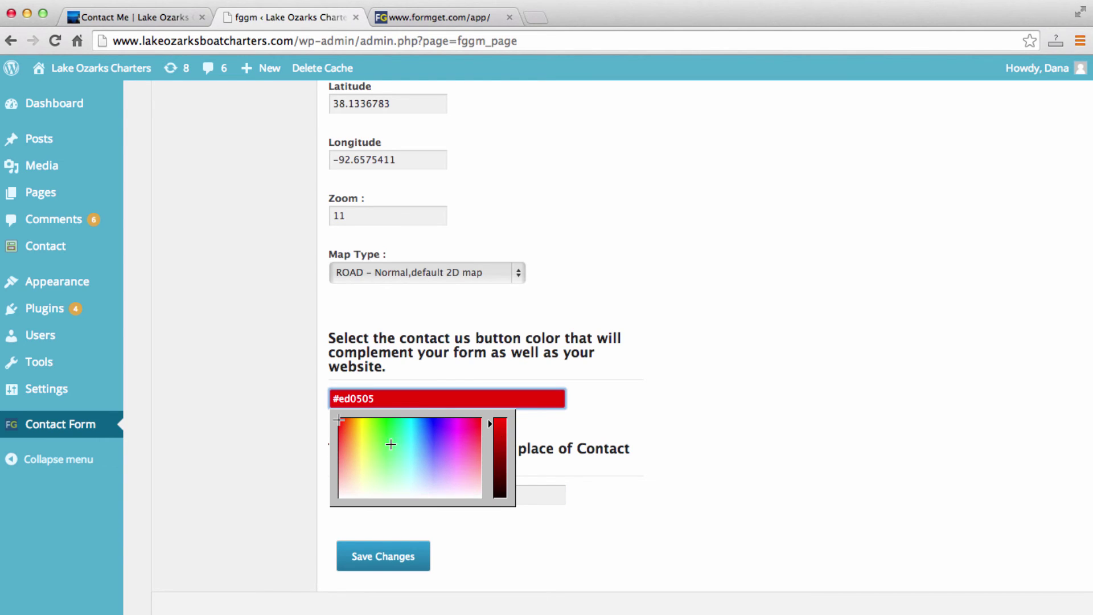
click(631, 393)
click(378, 557)
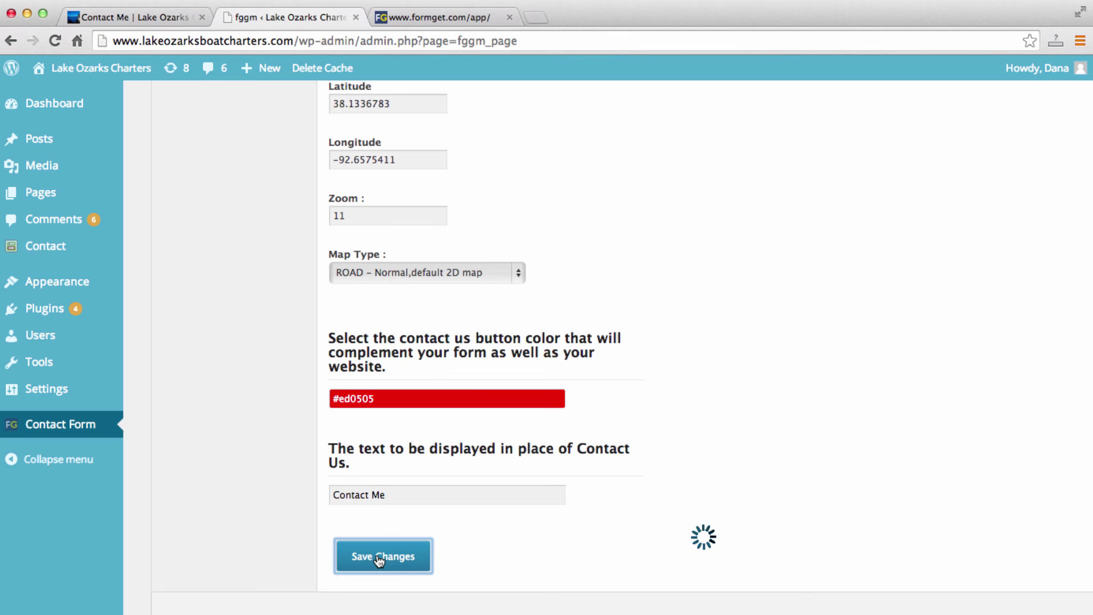
Reload the live Contact Me page via the CONTACT ME navigation link.
scroll(278, 549, up, 10)
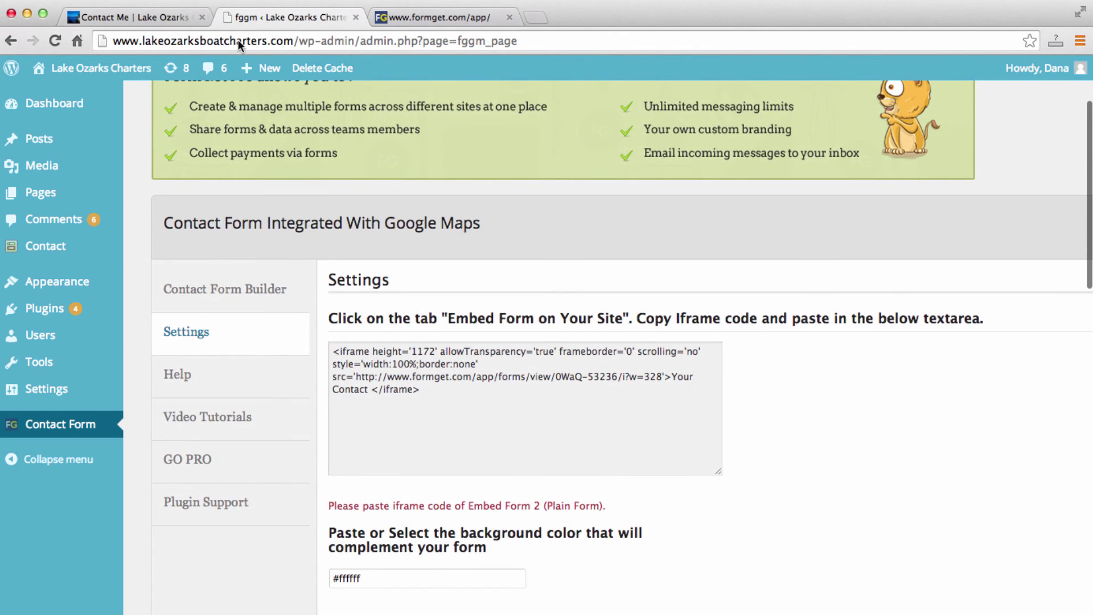
click(104, 17)
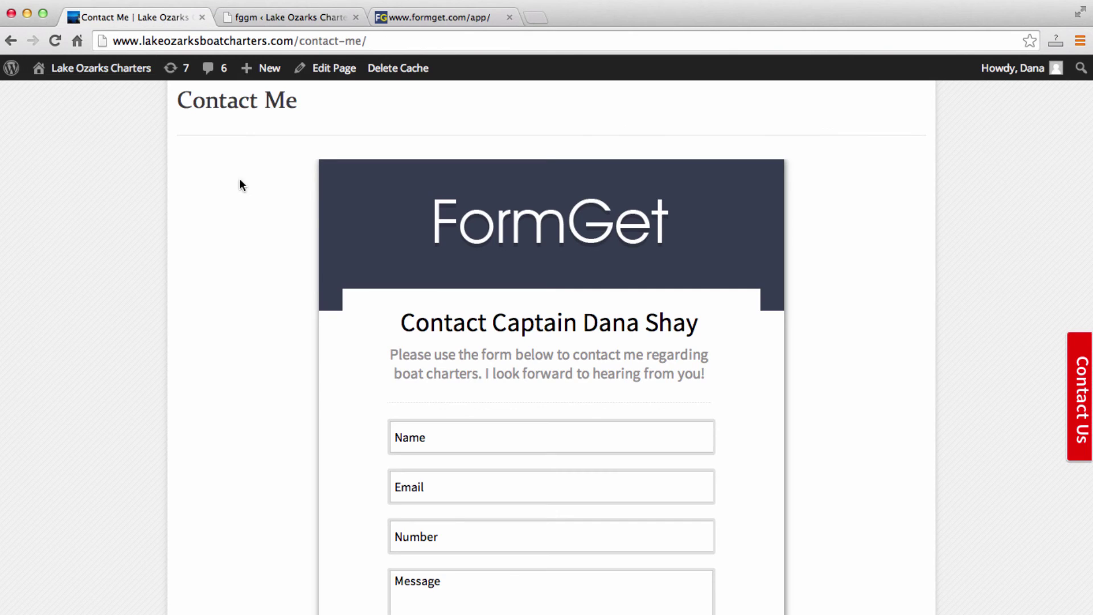
scroll(242, 214, up, 5)
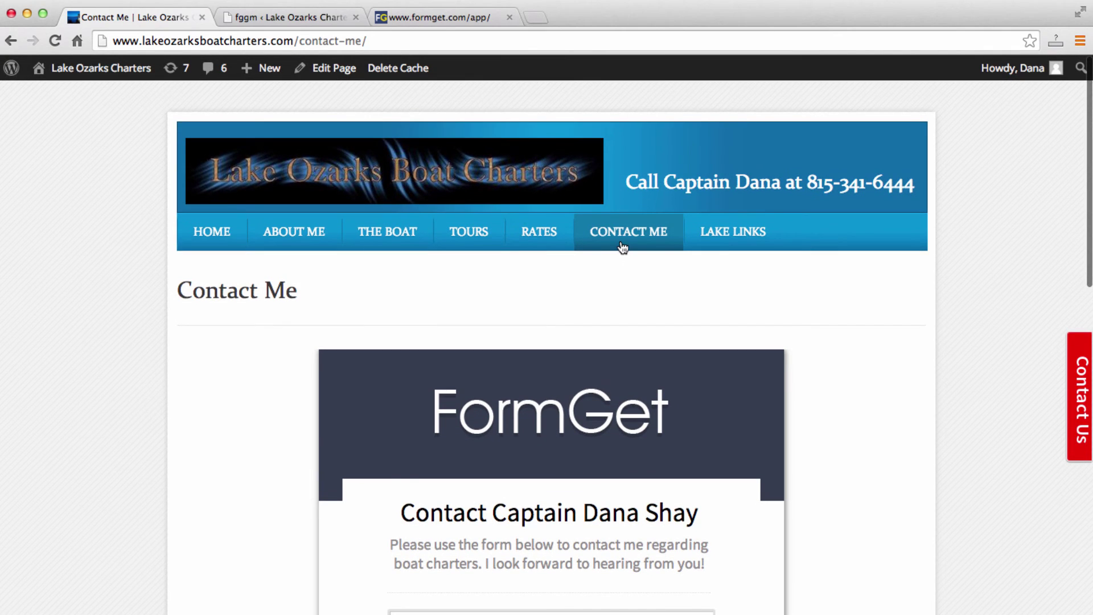
click(623, 247)
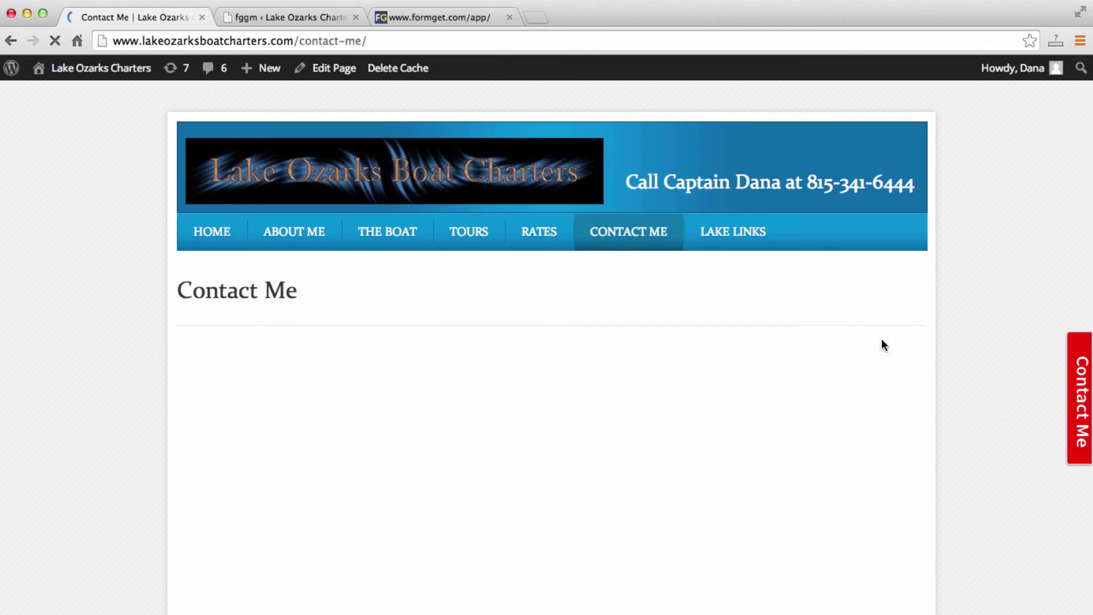
Open the red Contact Me side-tab popup, review its heading and intro text, then close it.
click(1076, 411)
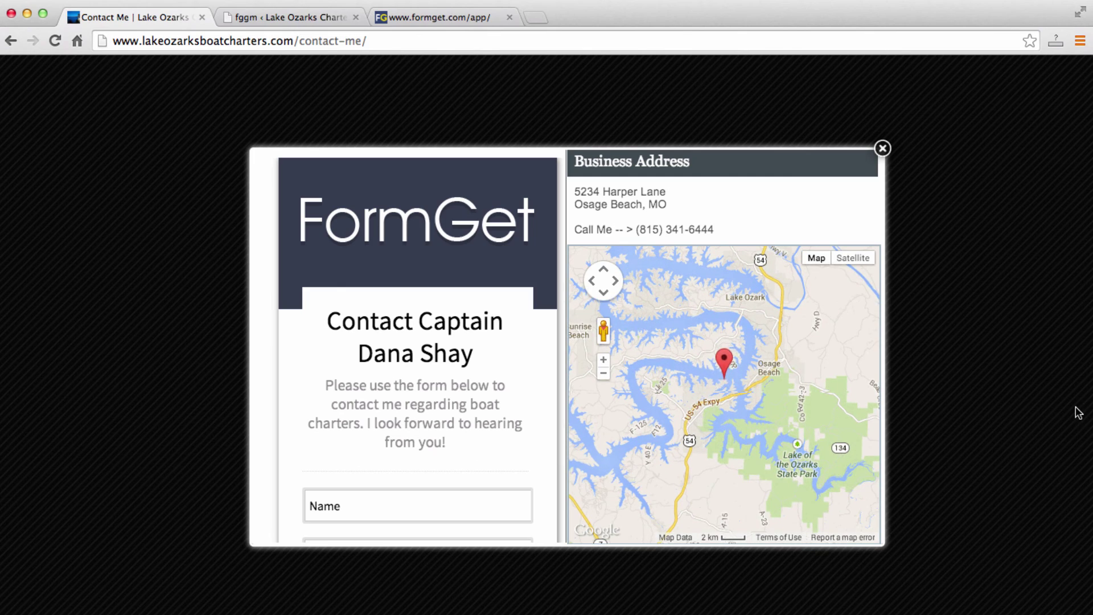
scroll(508, 390, down, 3)
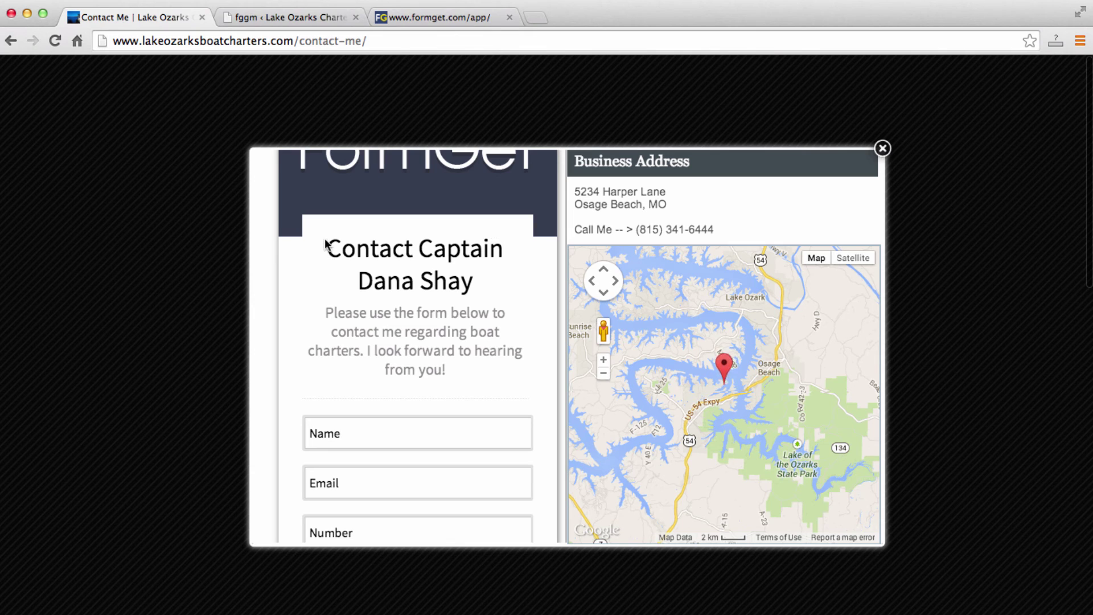
drag(330, 250, 499, 271)
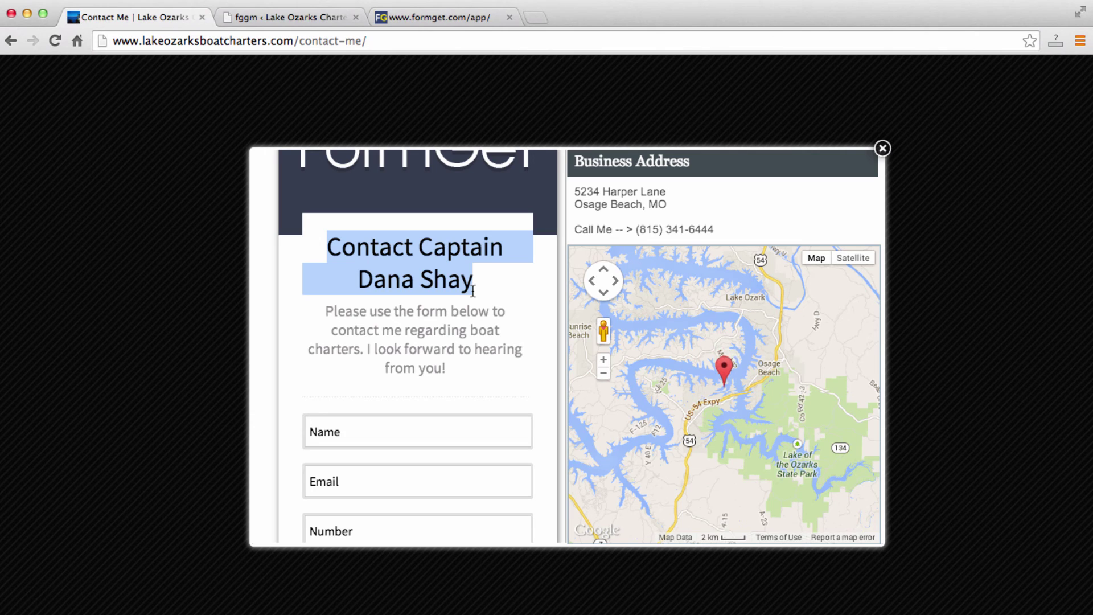
drag(460, 368, 324, 317)
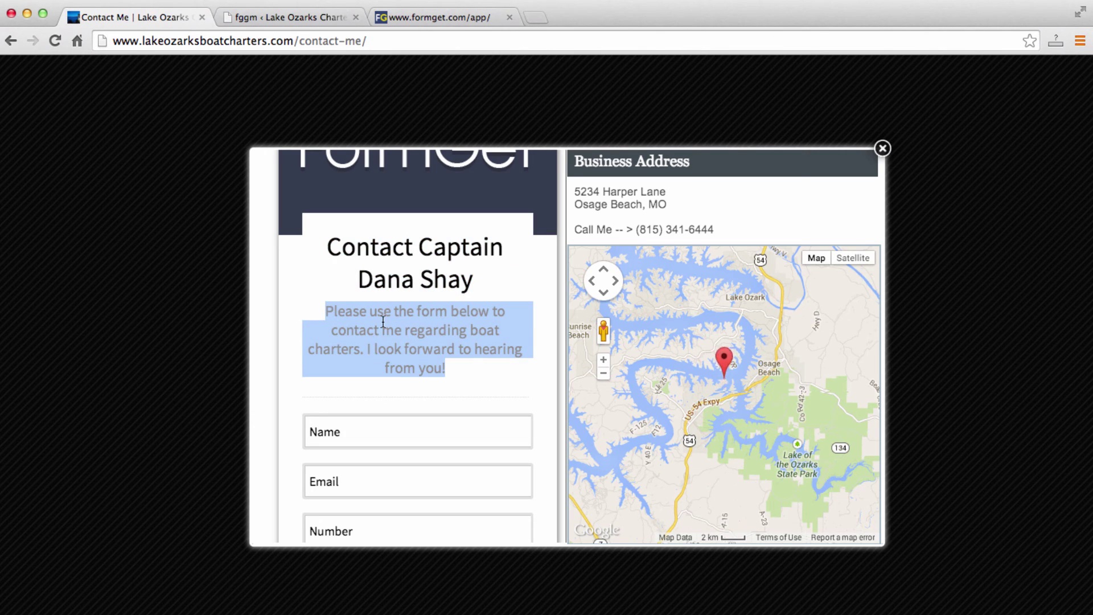
click(883, 148)
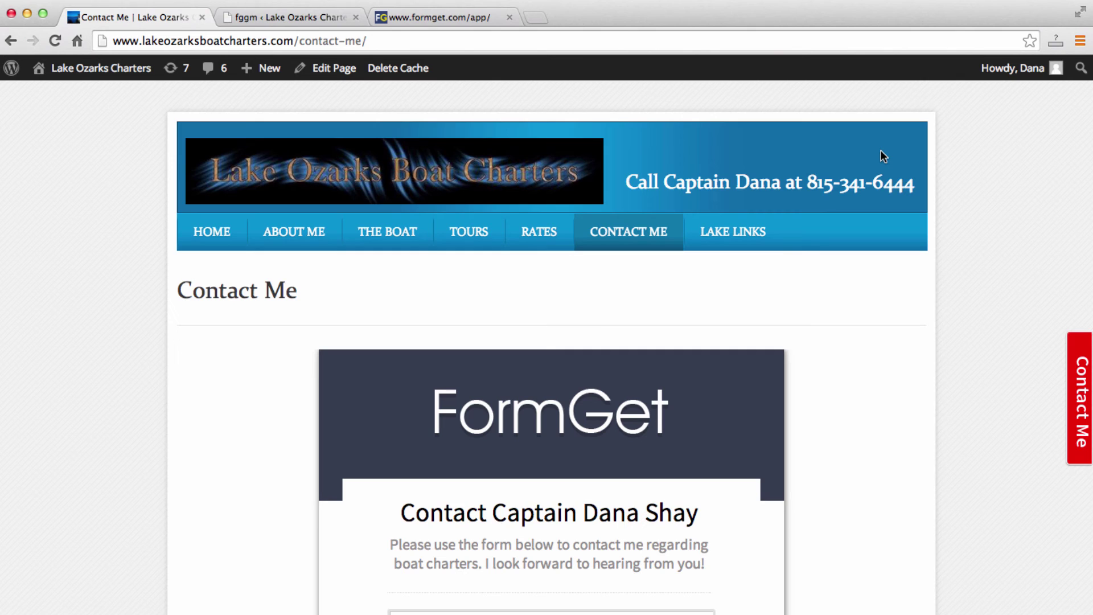
Go to the plugin's Contact Form Builder section in the admin tab.
click(289, 17)
click(625, 413)
scroll(362, 327, down, 3)
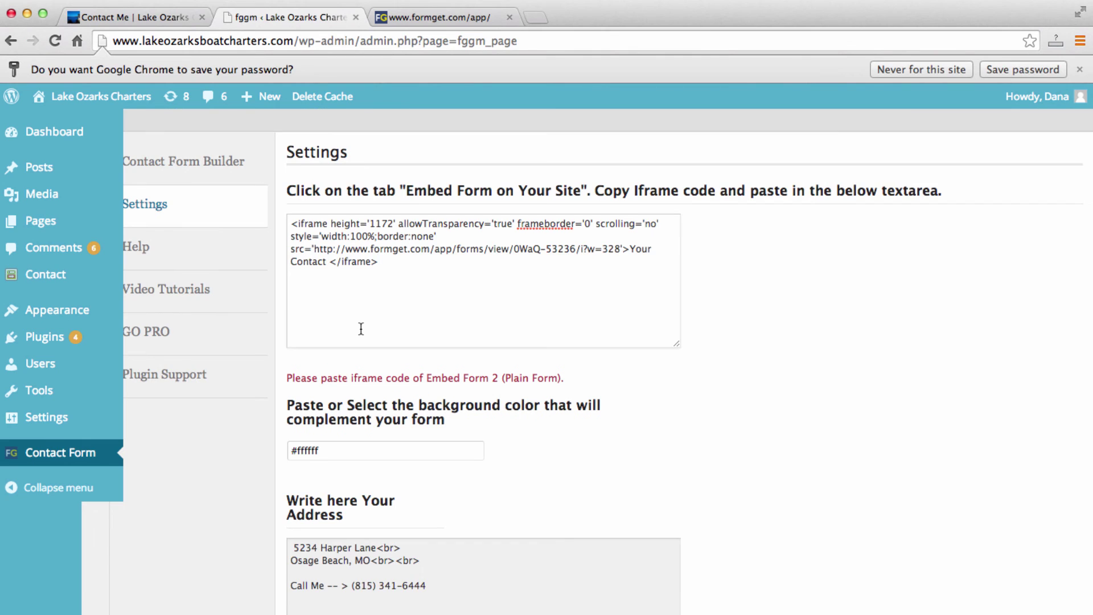
scroll(361, 326, up, 3)
scroll(361, 327, right, 1)
click(214, 325)
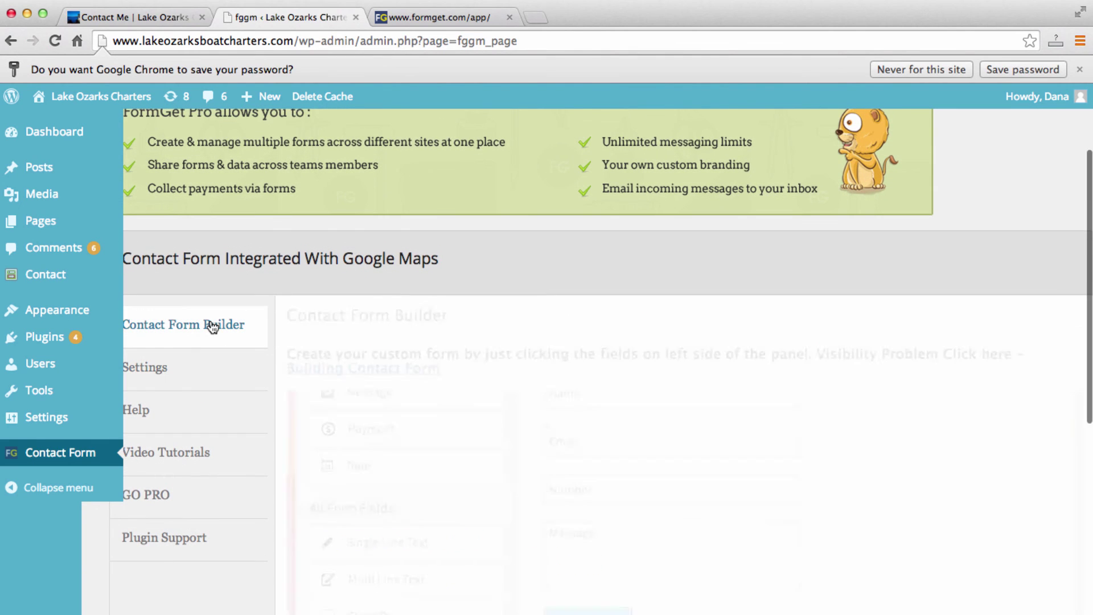
scroll(518, 516, up, 5)
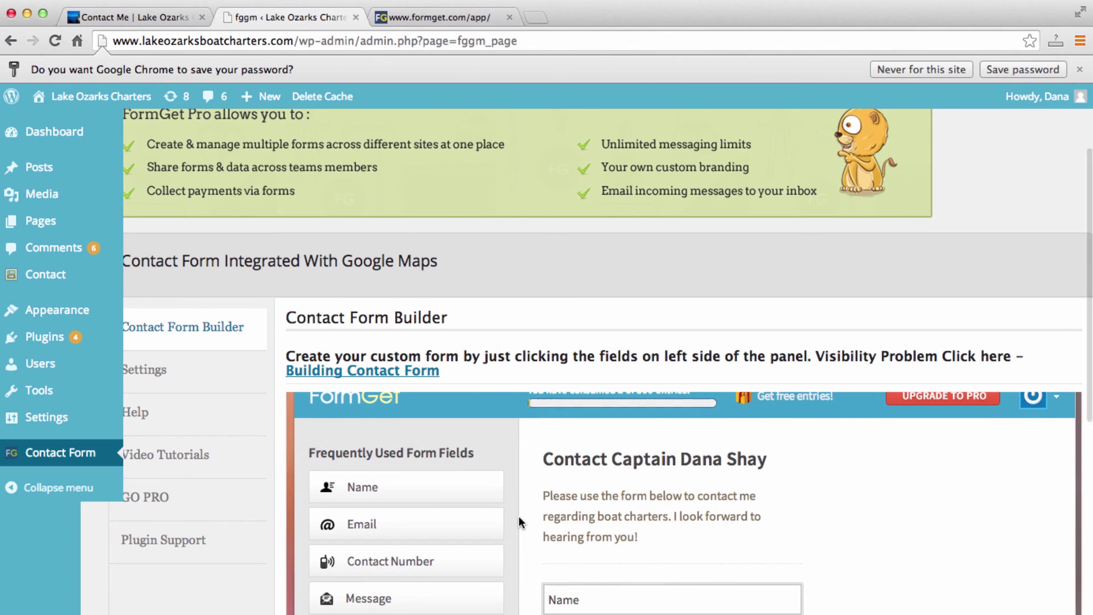
scroll(1033, 522, up, 1)
From the FormGet Dashboard, use Actions > Edit Form on the contact form and review its fields.
click(1052, 444)
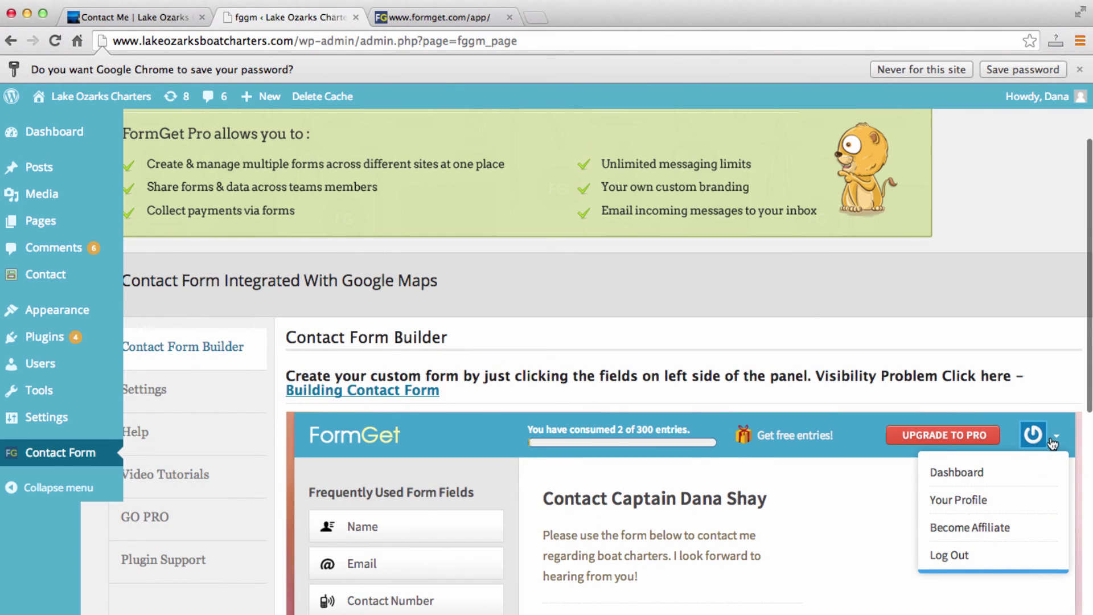
click(952, 472)
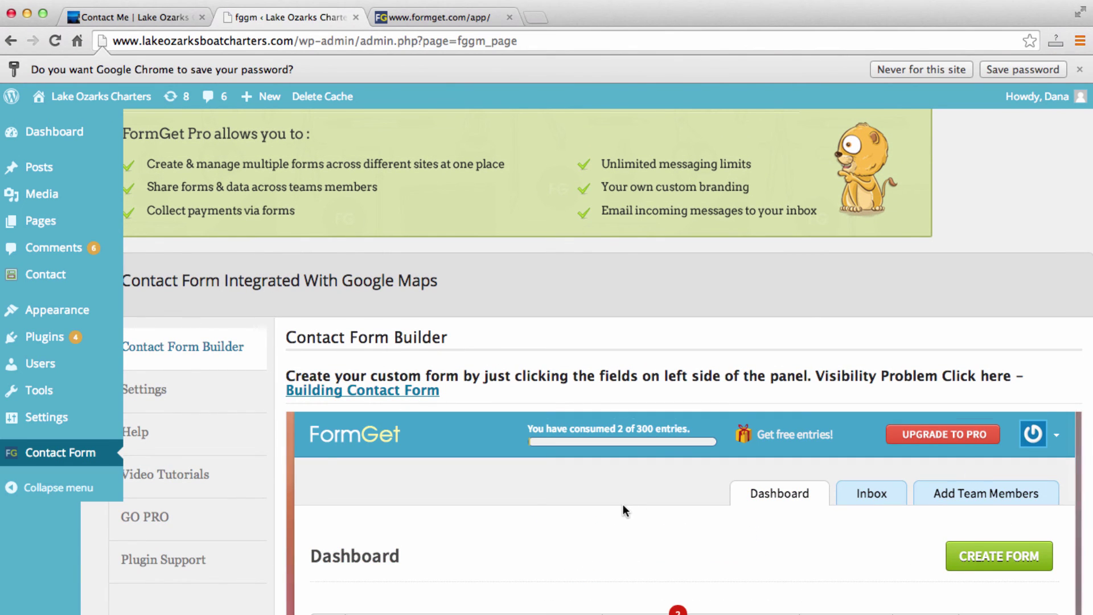
scroll(623, 504, down, 3)
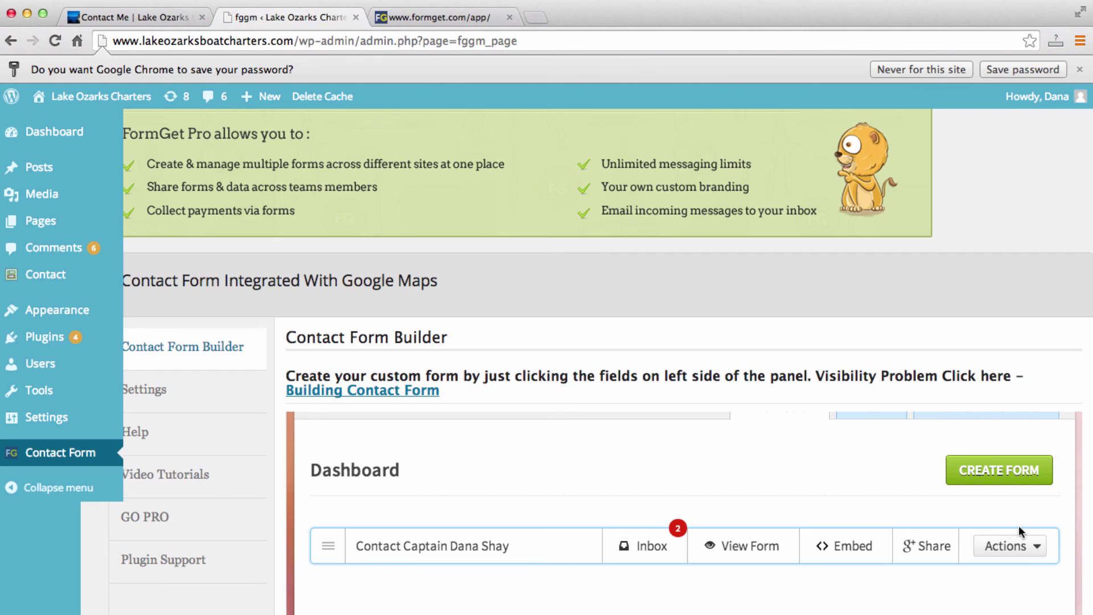
click(1032, 548)
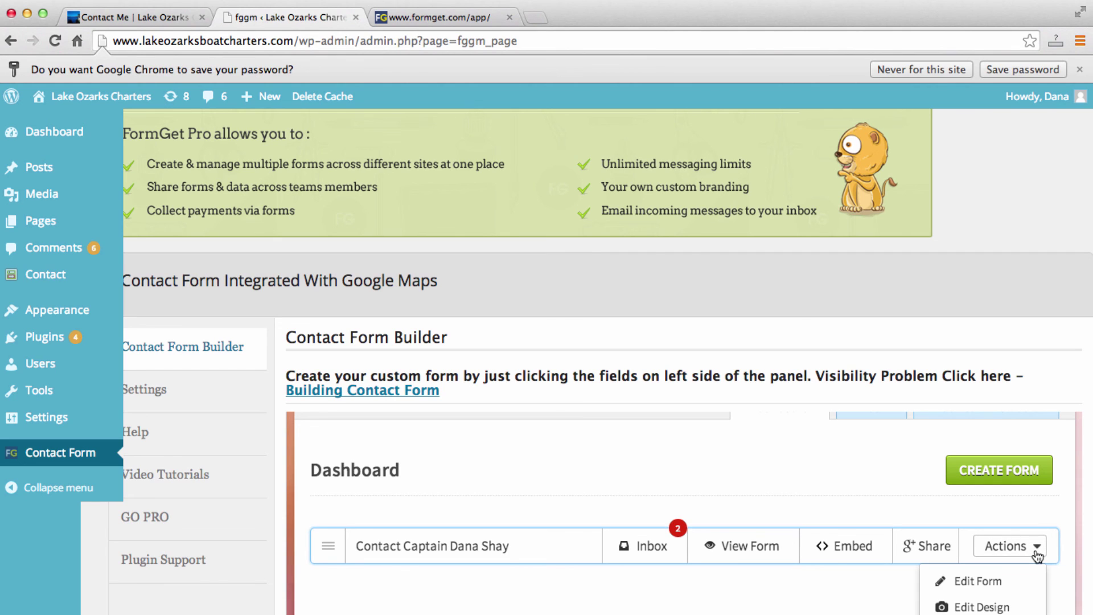
click(991, 571)
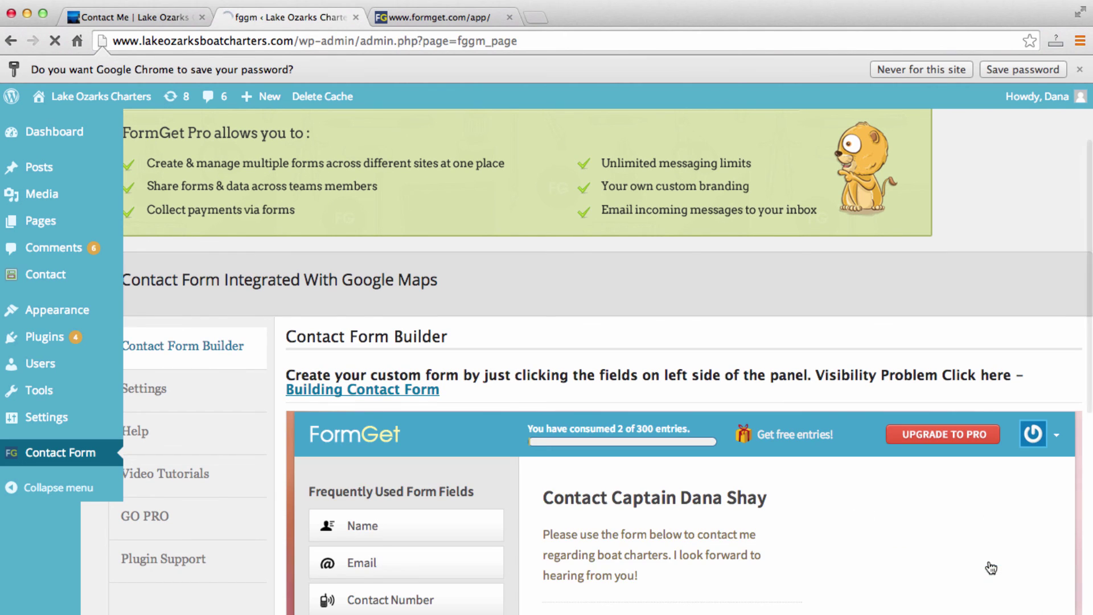
scroll(903, 536, down, 5)
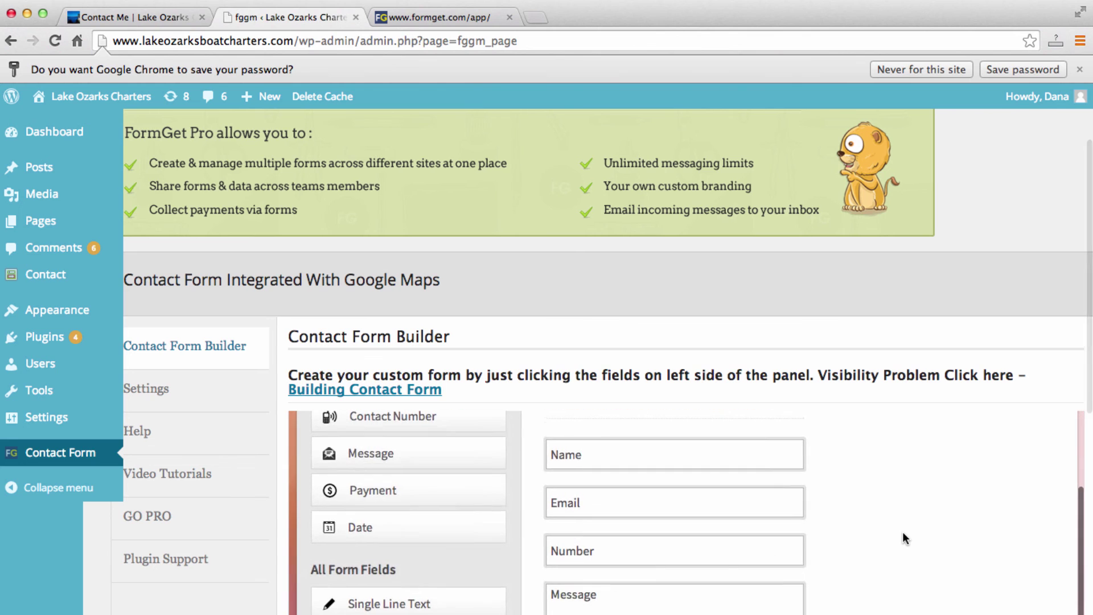
scroll(904, 532, down, 3)
scroll(904, 532, up, 4)
scroll(903, 532, down, 1)
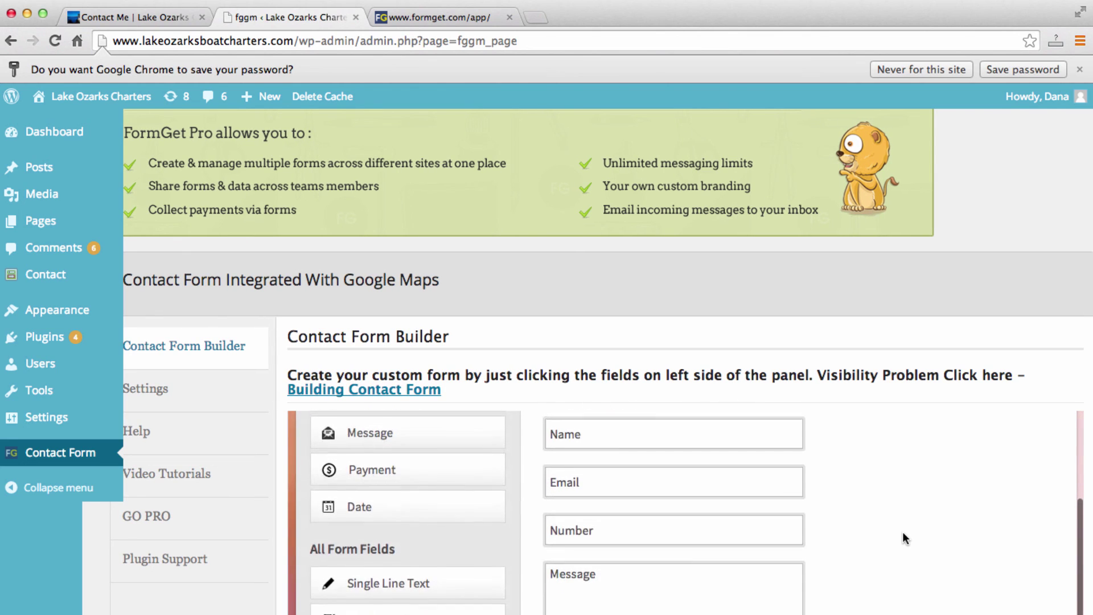
scroll(903, 533, up, 2)
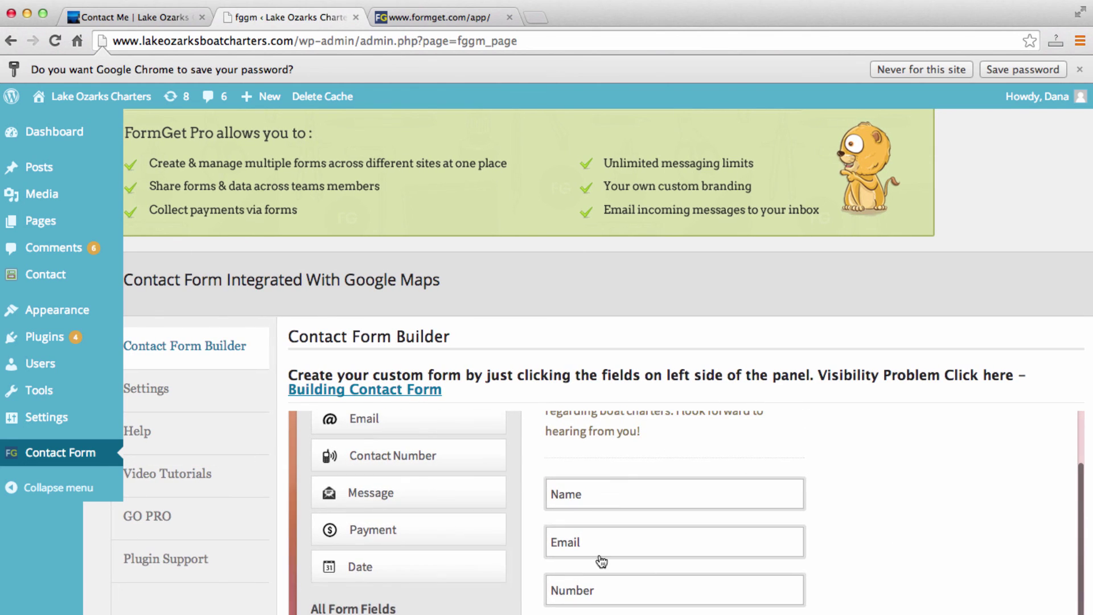
scroll(376, 472, up, 1)
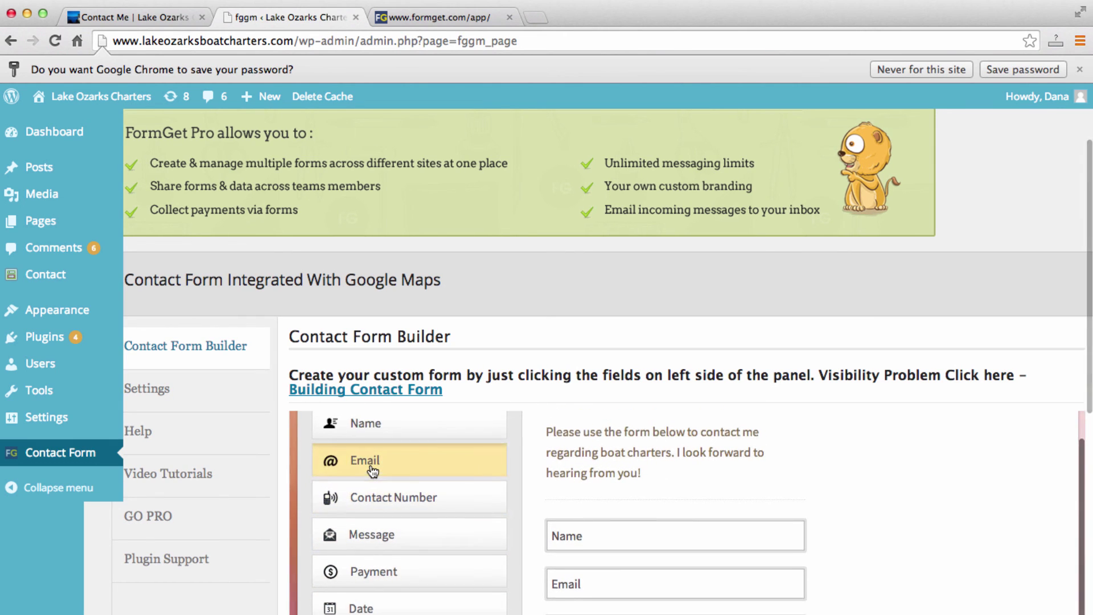
scroll(373, 471, down, 2)
scroll(393, 530, down, 1)
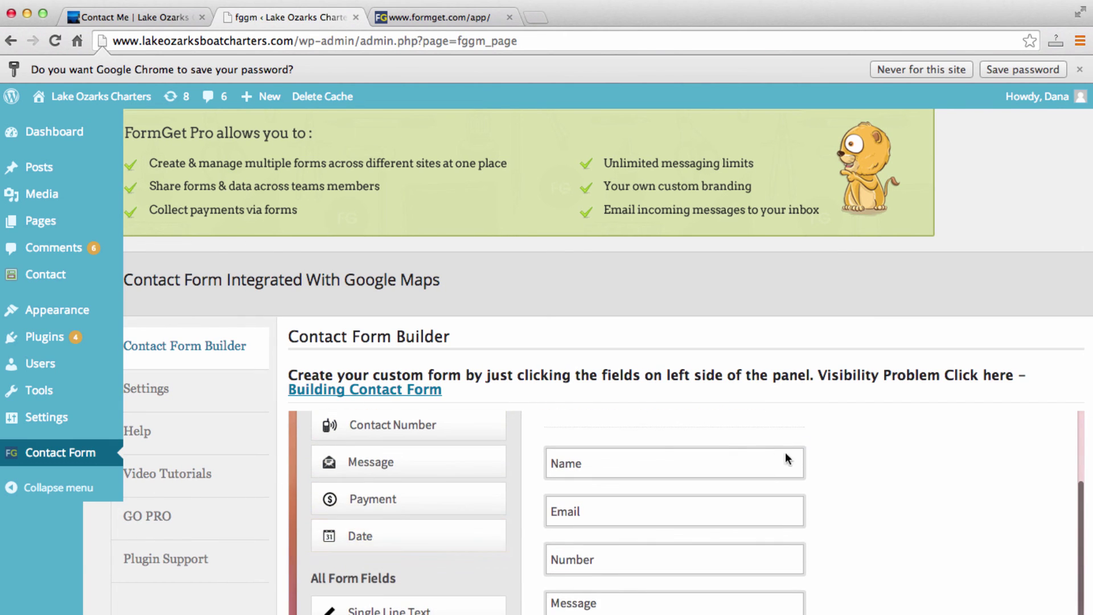
scroll(866, 473, up, 3)
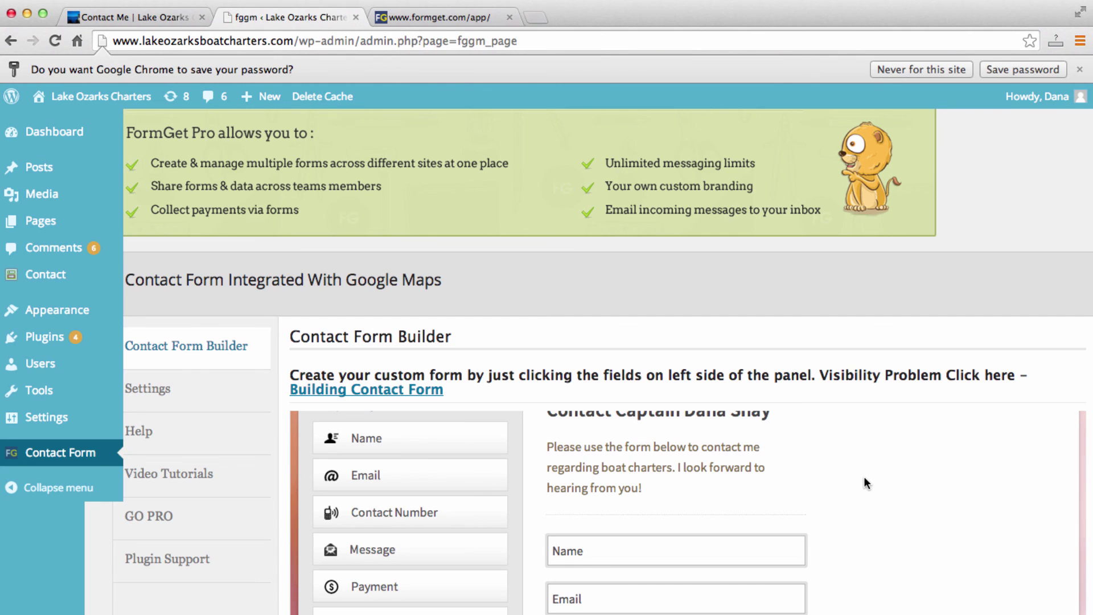
scroll(860, 445, up, 1)
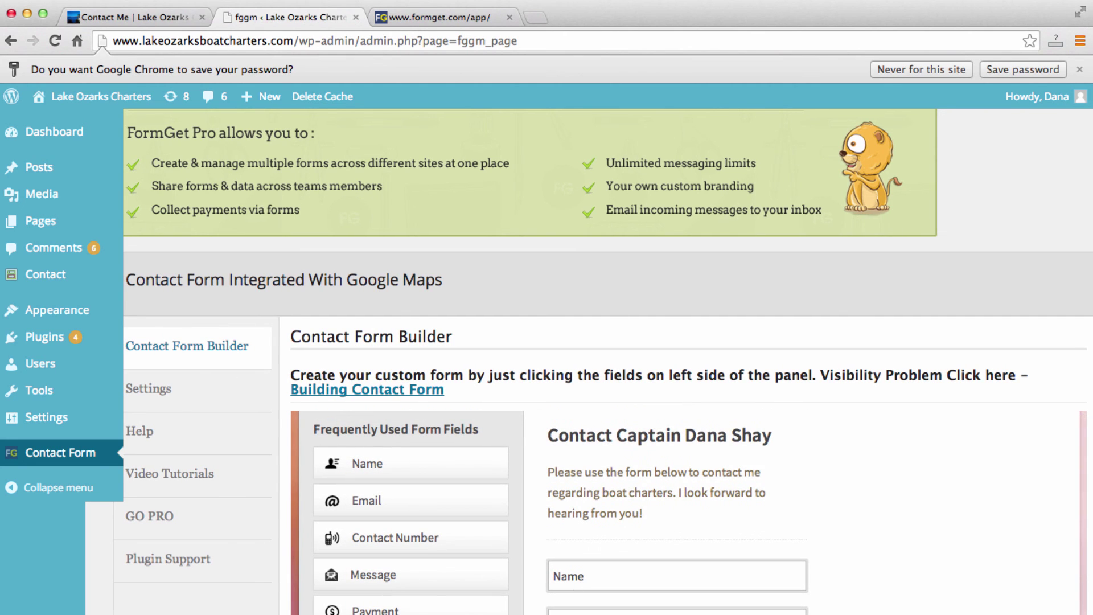
Select the live form's heading and introduction text on the Contact Me page.
click(100, 17)
scroll(859, 410, down, 4)
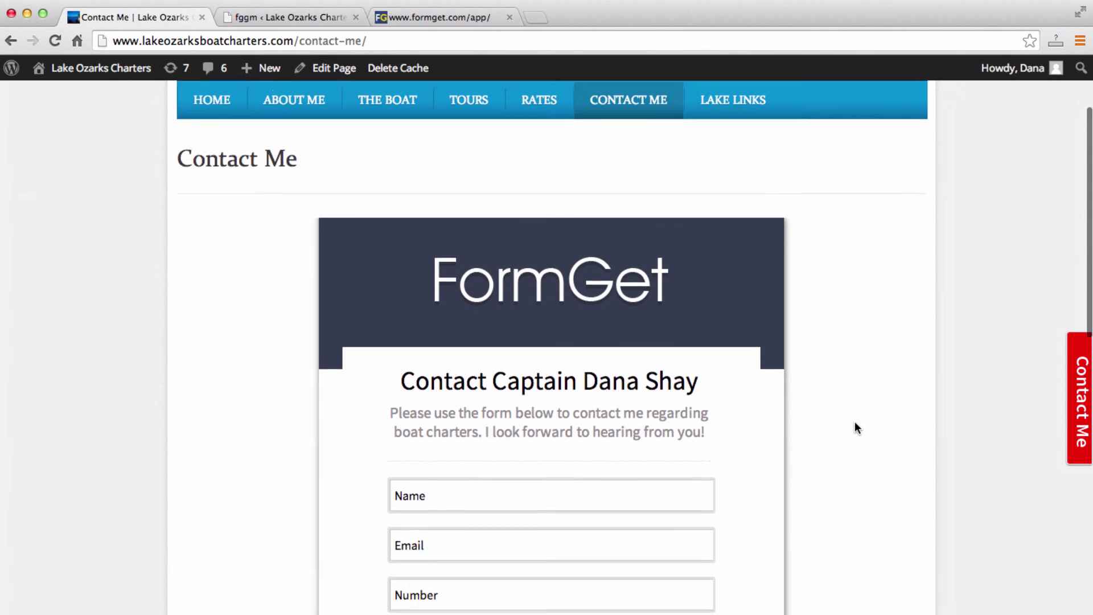
drag(732, 431, 404, 379)
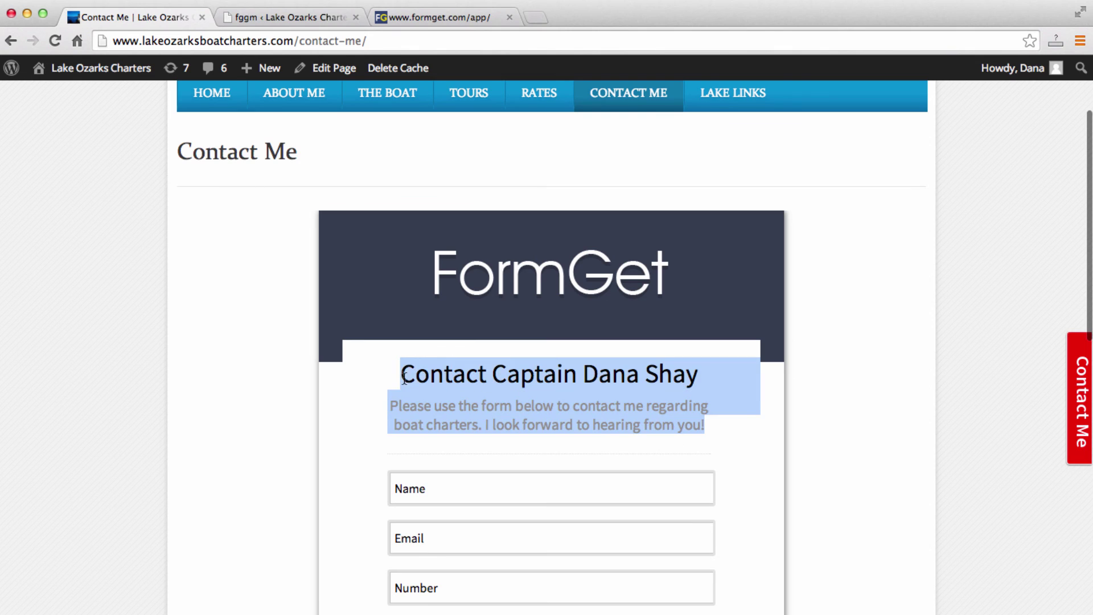
click(459, 423)
drag(727, 428, 373, 420)
click(374, 420)
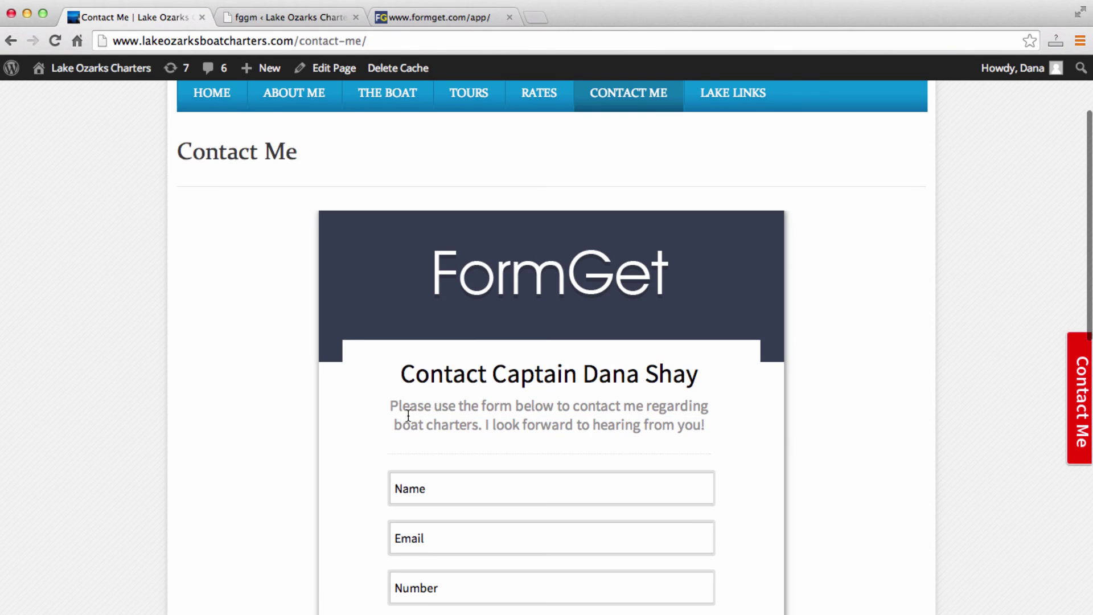
Open the form heading block's title and description settings in the form builder for comparison.
click(288, 18)
scroll(634, 327, down, 3)
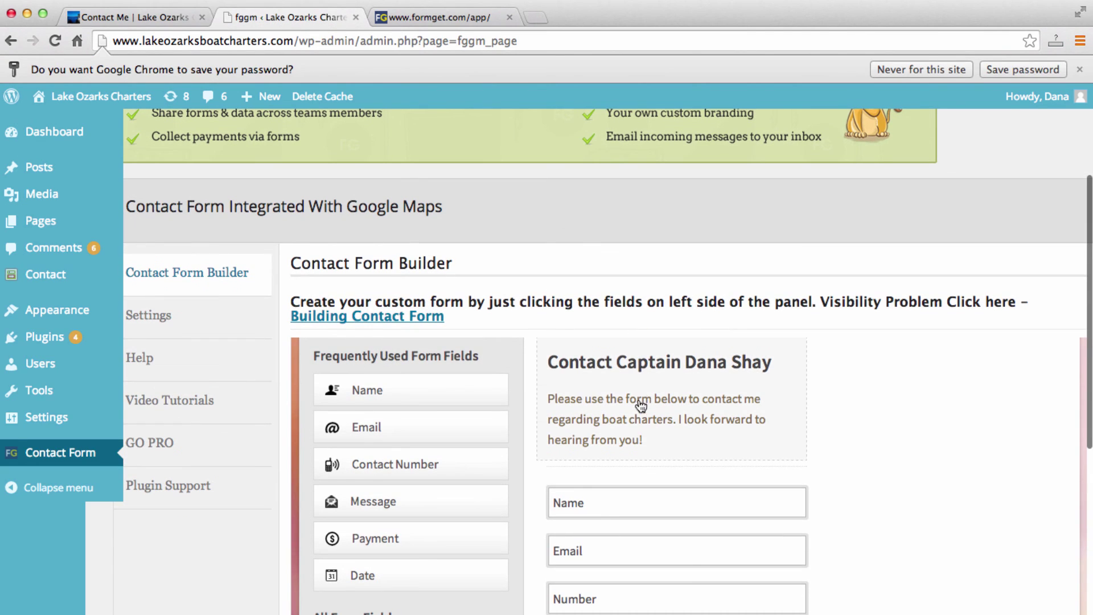
click(641, 406)
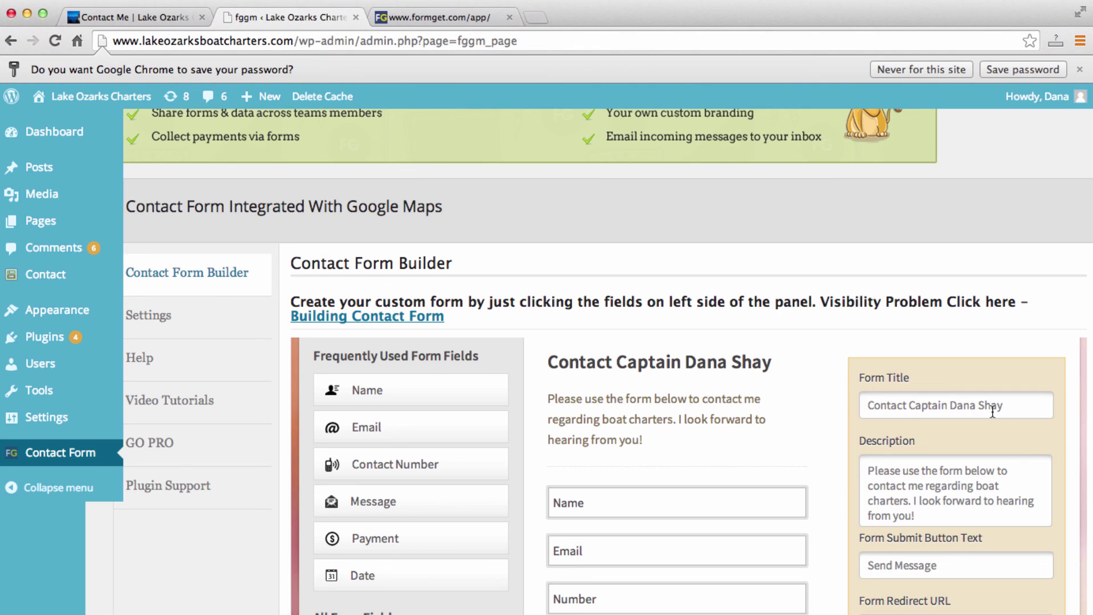
scroll(982, 408, down, 3)
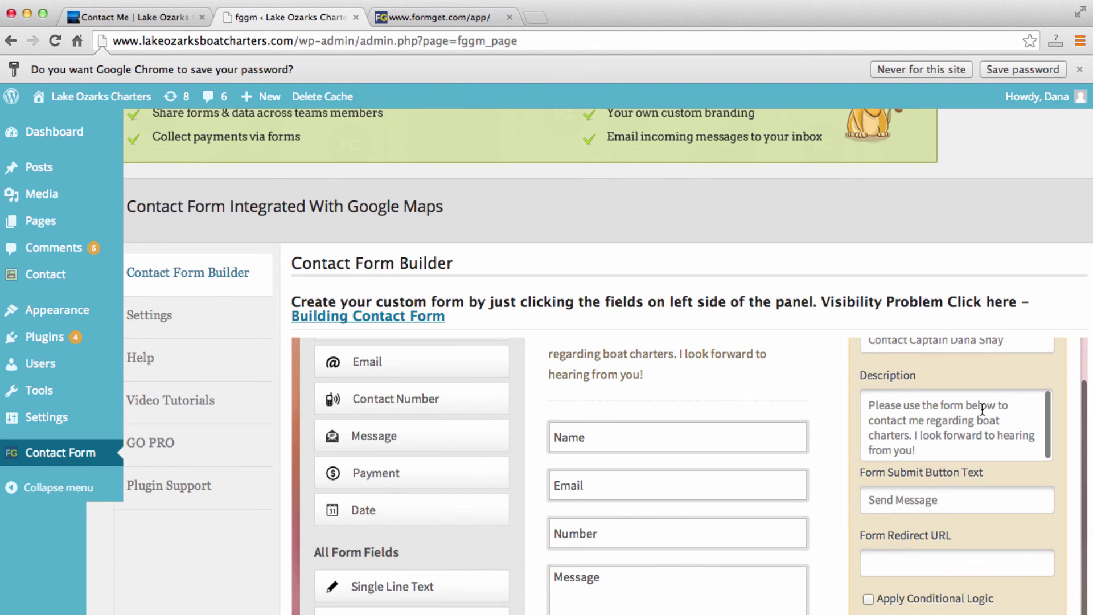
scroll(950, 486, down, 2)
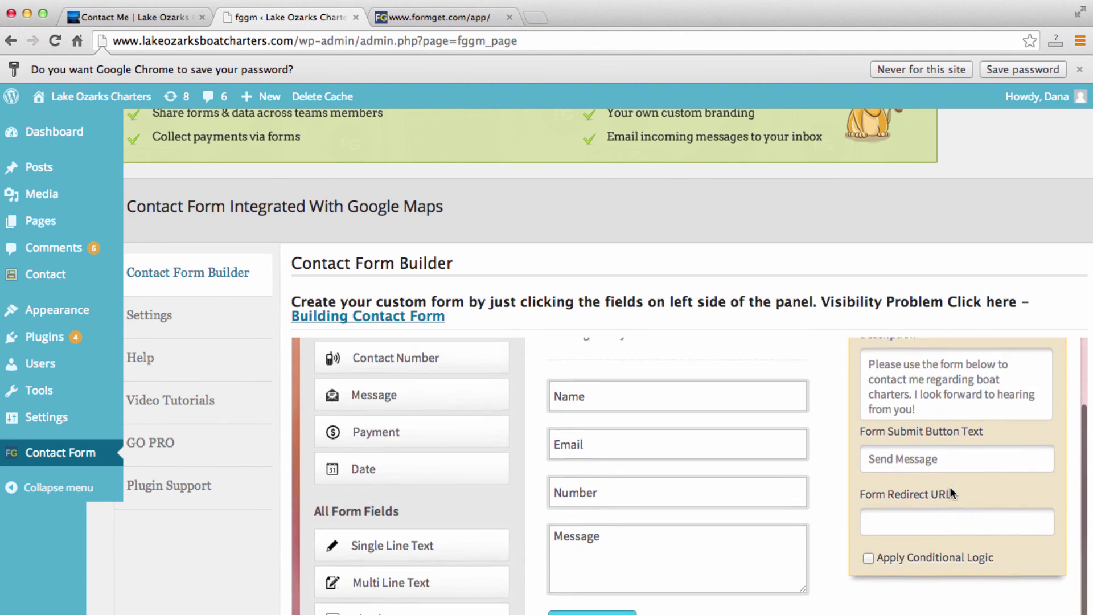
scroll(950, 486, up, 2)
scroll(951, 488, up, 3)
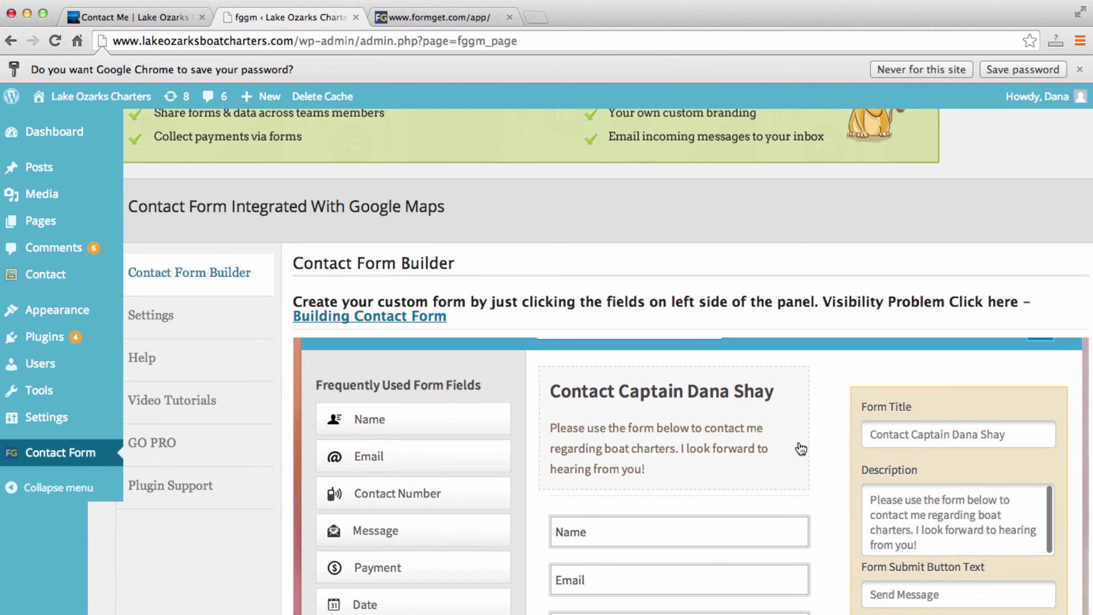
scroll(824, 441, up, 3)
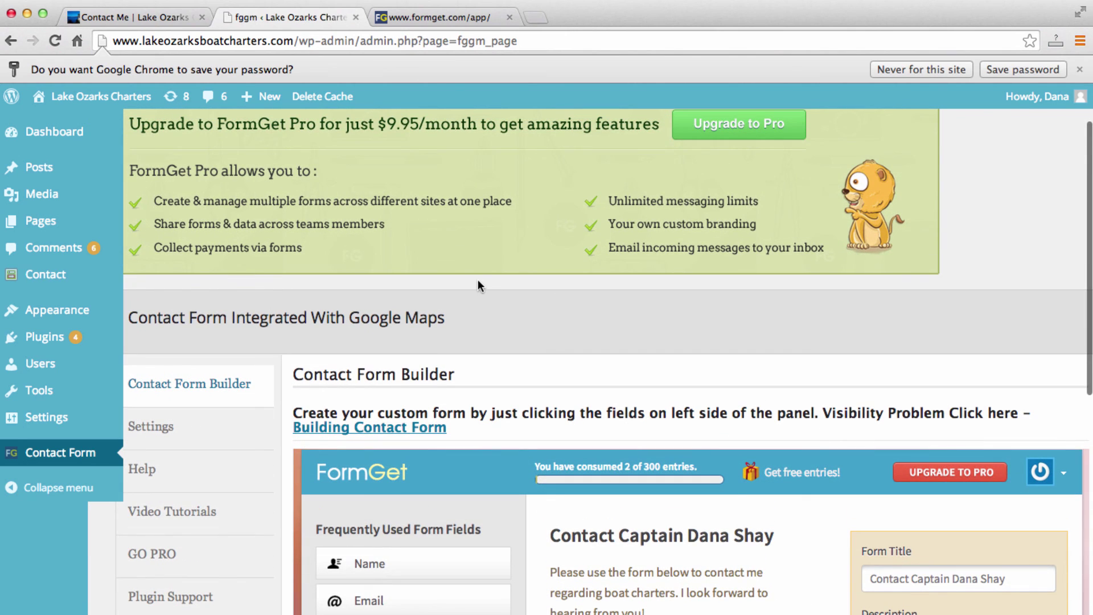
scroll(418, 407, up, 2)
From the live Contact Me page, go to the Lake Ozarks Boat Charters home page and check the red Contact Me tab.
click(142, 17)
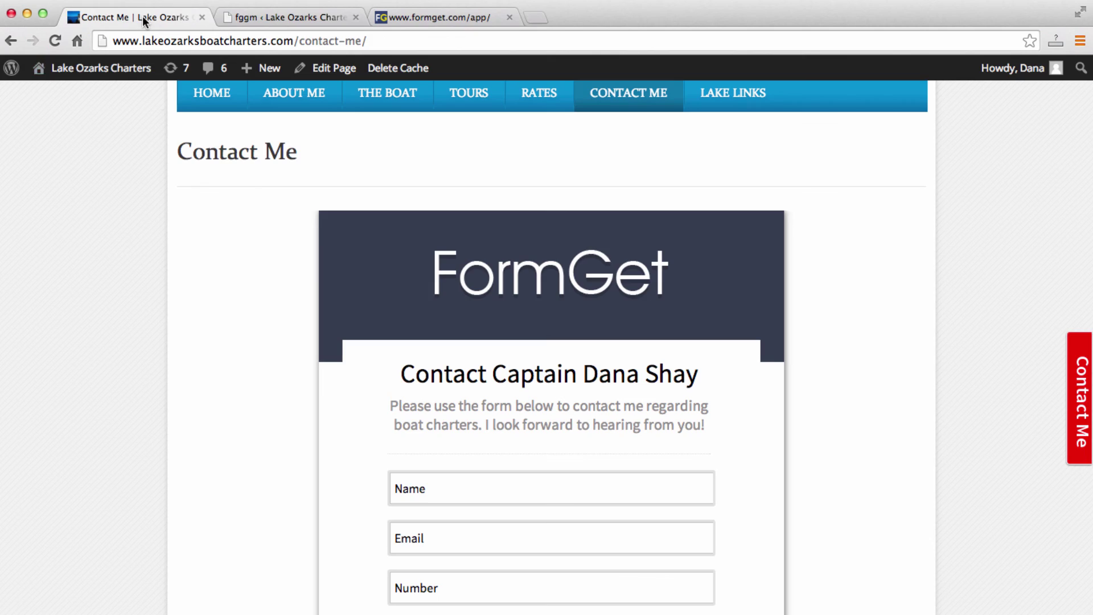
scroll(213, 218, up, 2)
click(214, 192)
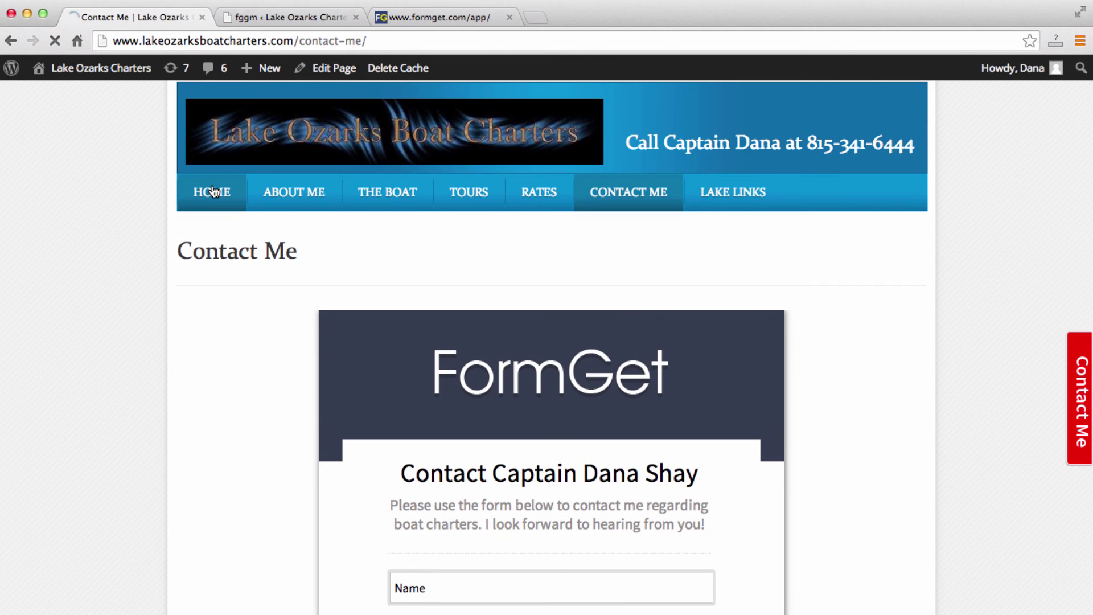